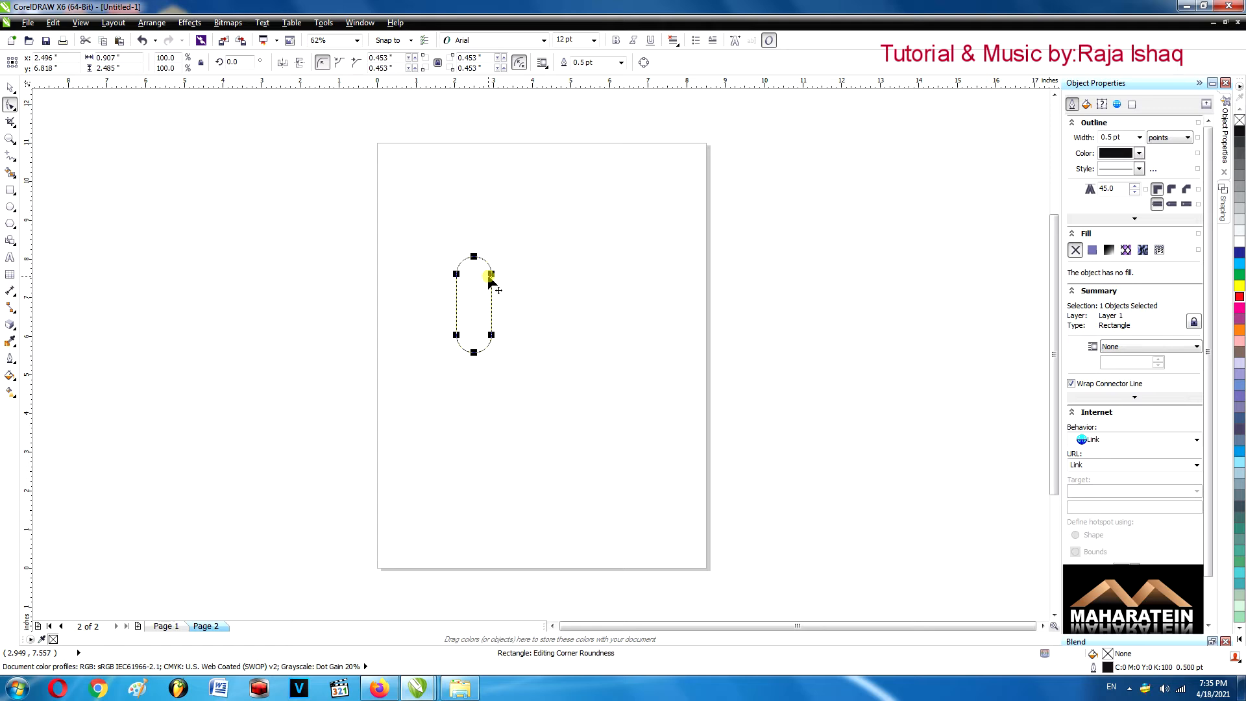
Move the rounded rectangle slightly down the page and set its outline width to 2.0 pt
{"action": "left_click", "coordinate": [10, 86]}
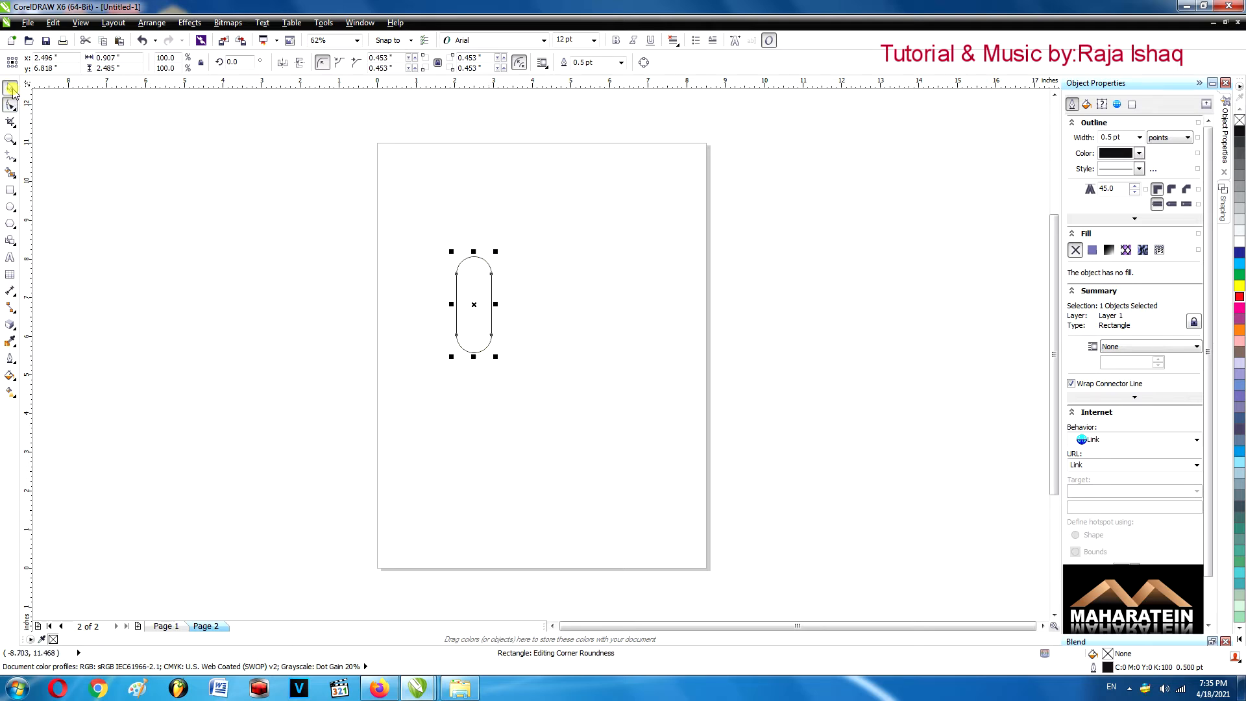
{"action": "left_click", "coordinate": [162, 284]}
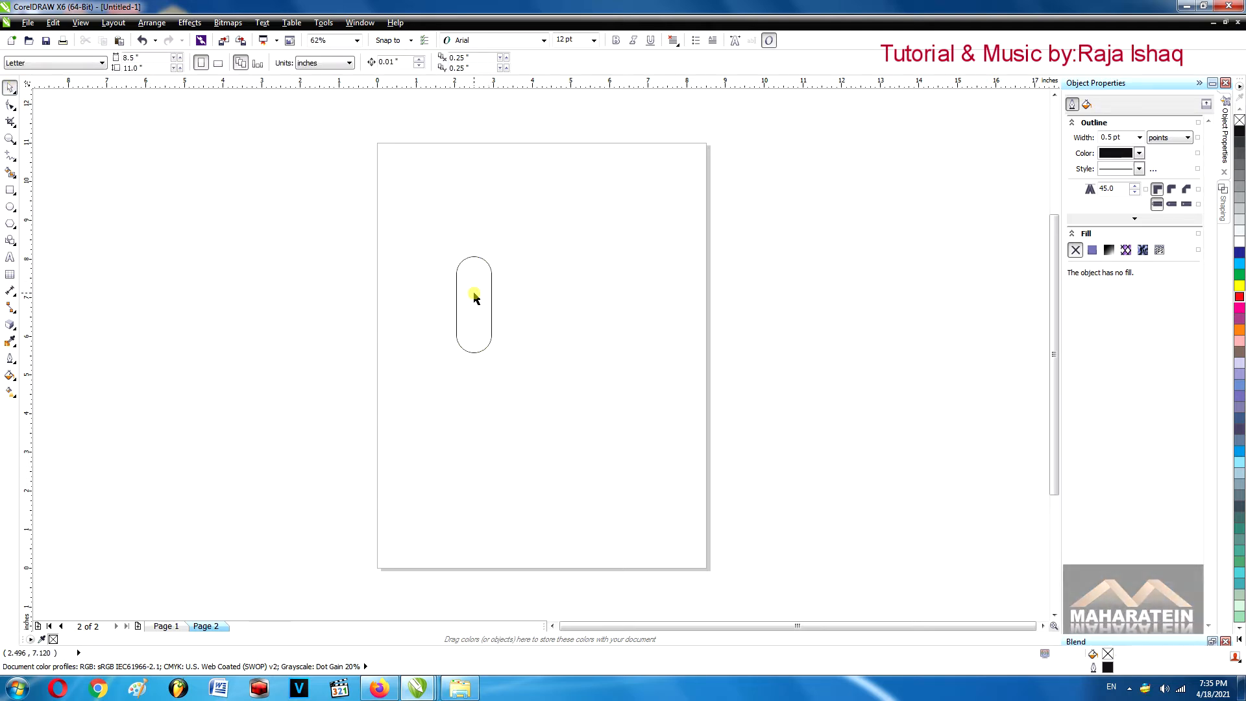
{"action": "left_click_drag", "start_coordinate": [475, 297], "coordinate": [478, 331]}
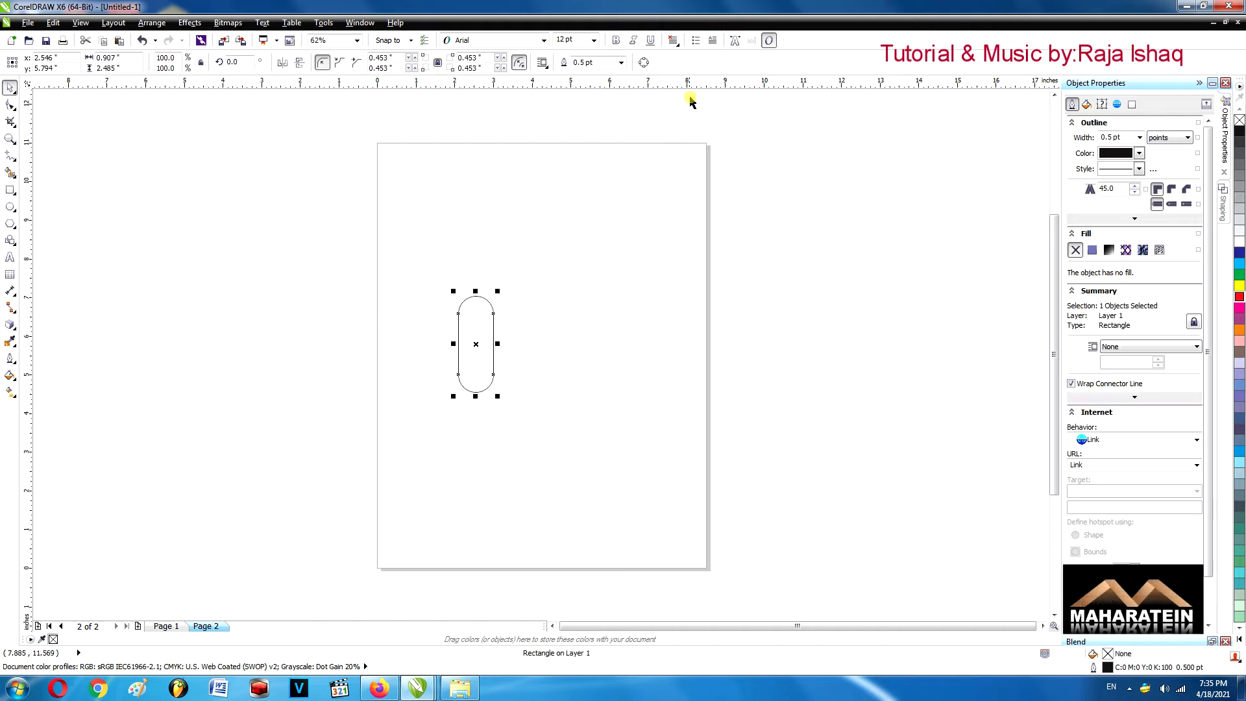
{"action": "left_click", "coordinate": [622, 63]}
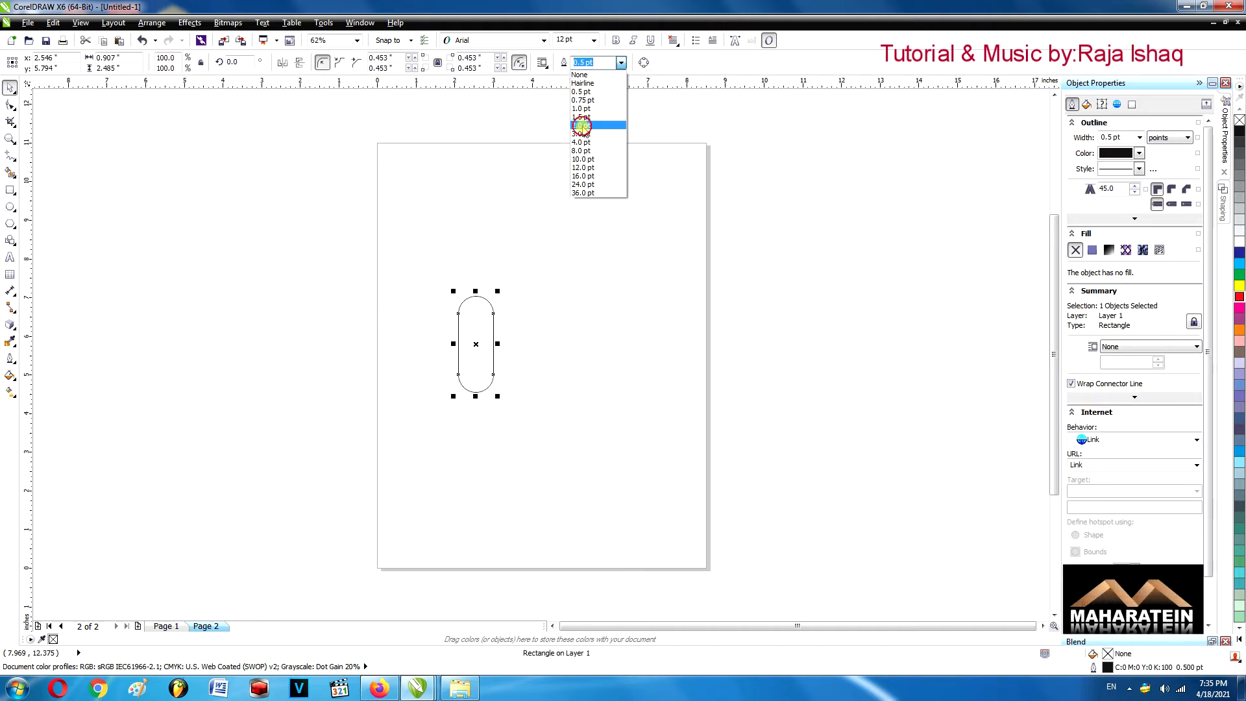
{"action": "left_click", "coordinate": [579, 127]}
{"action": "left_click", "coordinate": [512, 300]}
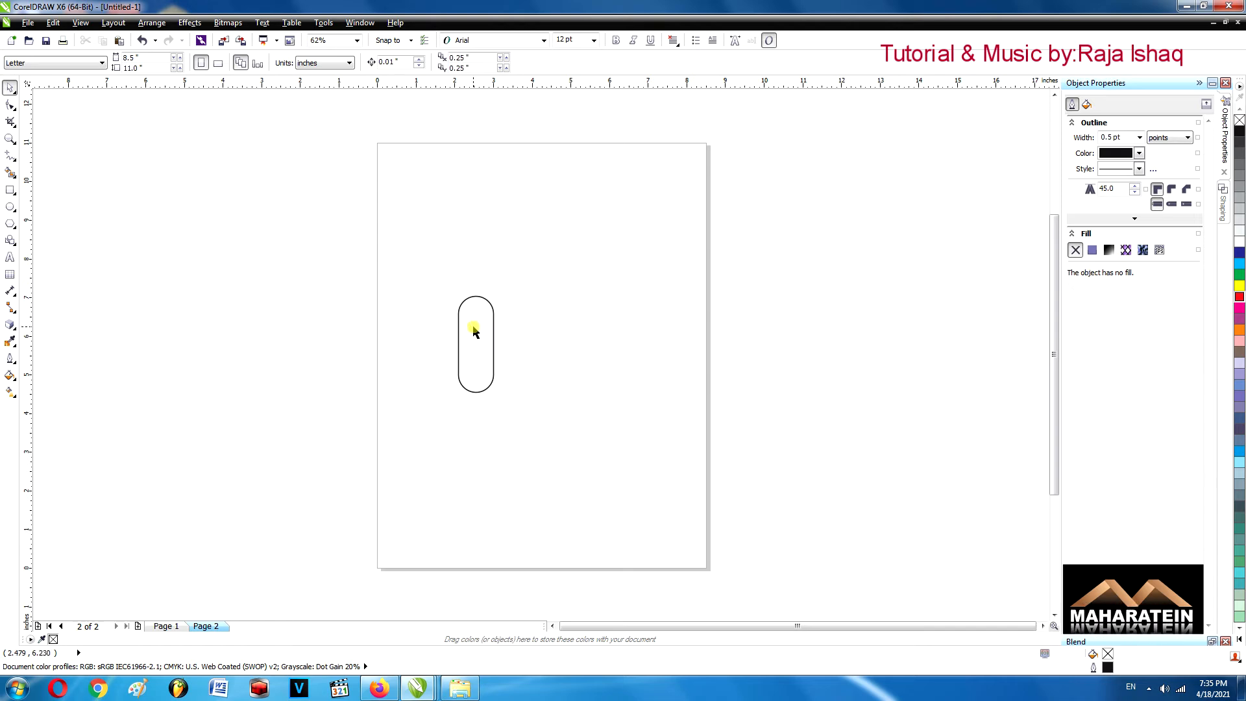
Stretch the rounded rectangle upward to about 2.69 inches tall and place a copy beside it
{"action": "left_click", "coordinate": [478, 296]}
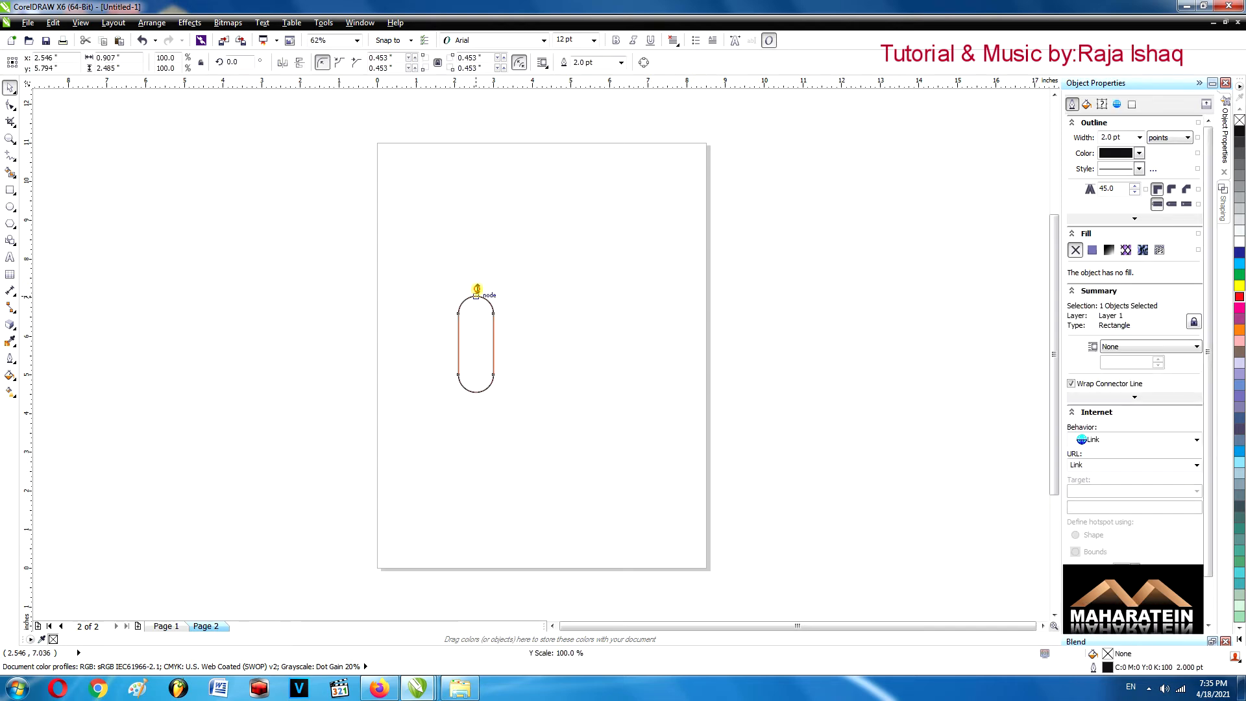
{"action": "left_click", "coordinate": [523, 299]}
{"action": "left_click", "coordinate": [492, 314]}
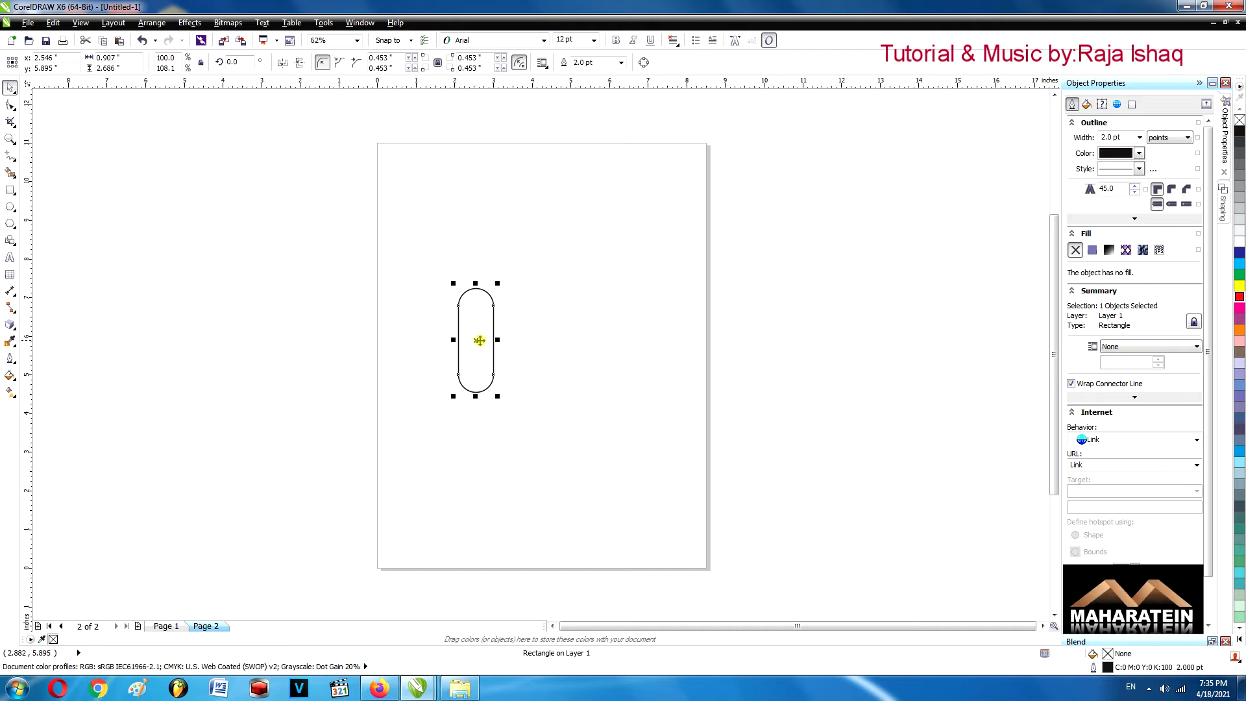
{"action": "left_click_drag", "start_coordinate": [474, 329], "coordinate": [574, 331]}
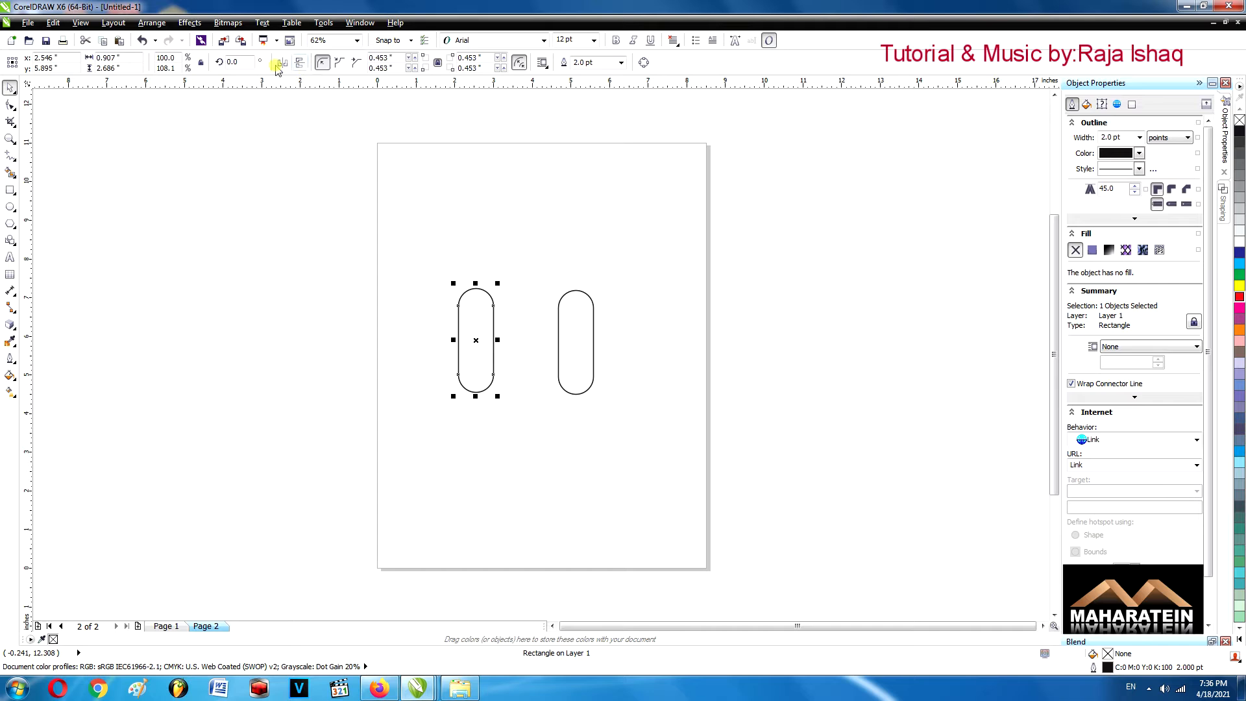
Rotate the original rounded rectangle by 45 degrees
{"action": "left_click", "coordinate": [231, 62]}
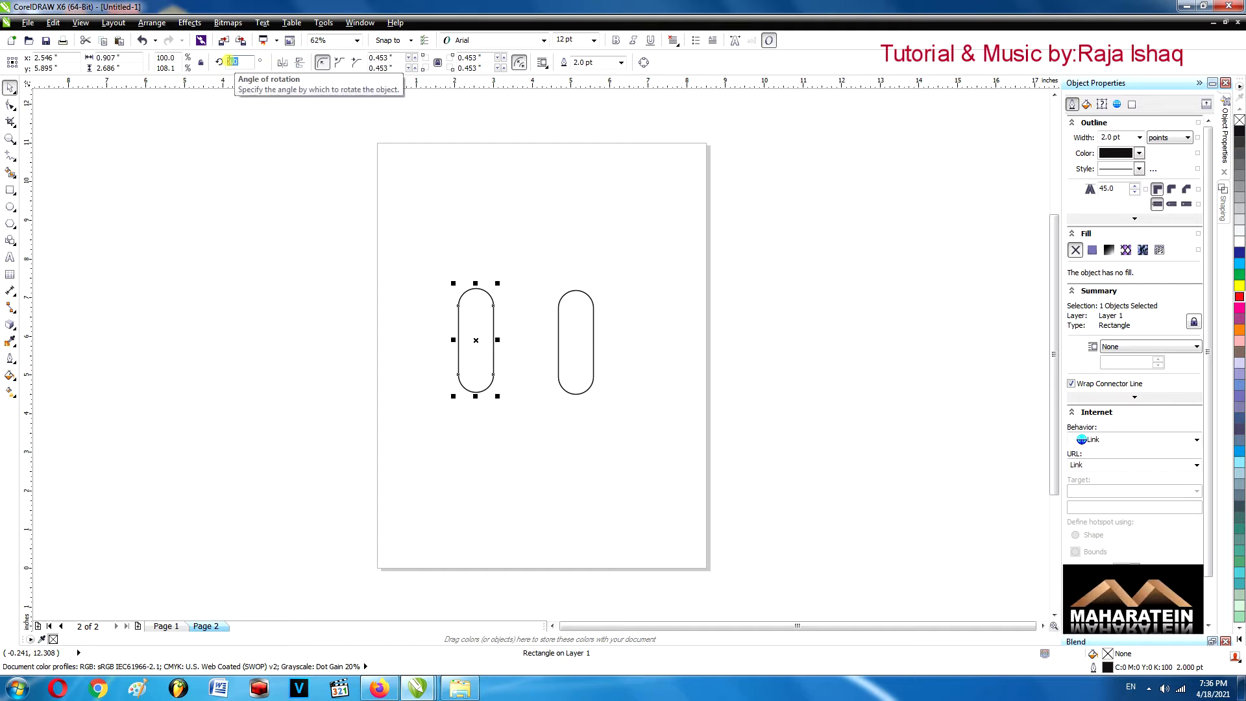
{"action": "type", "text": "45"}
{"action": "key", "text": "Return"}
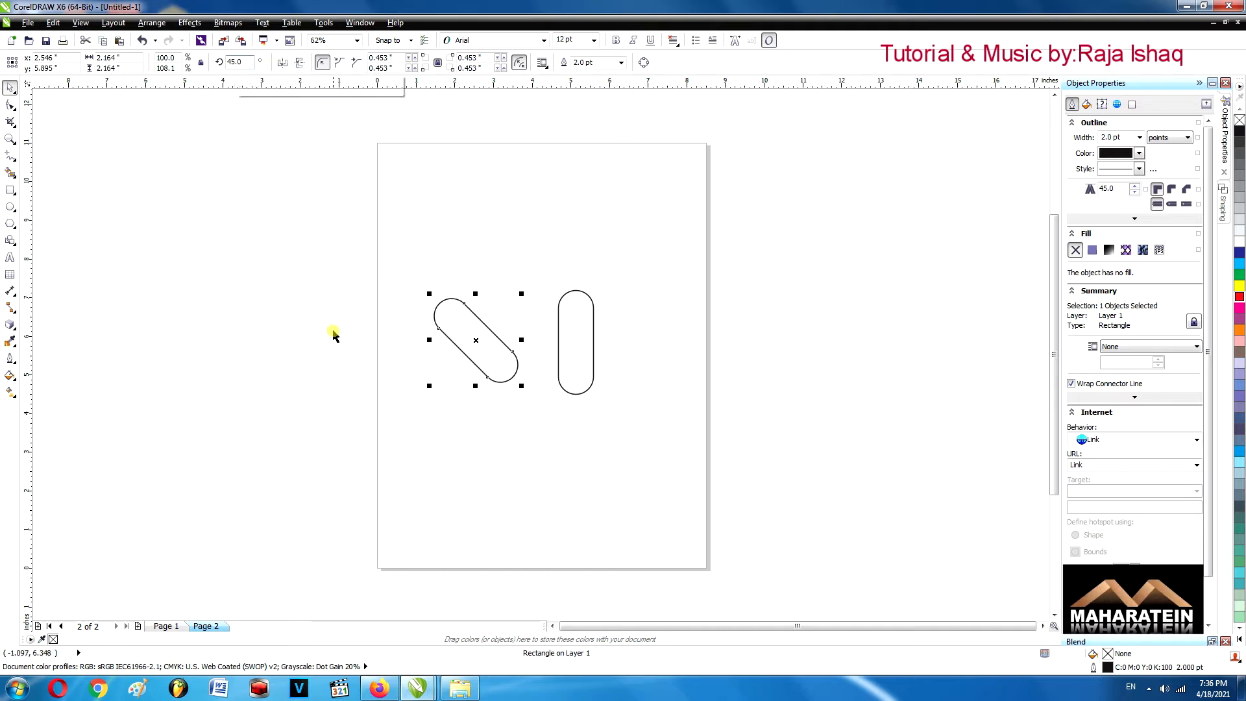
{"action": "left_click", "coordinate": [411, 334]}
Add a vertically mirrored duplicate of the tilted rounded rectangle and shift it horizontally so the two form a V
{"action": "left_click", "coordinate": [498, 339]}
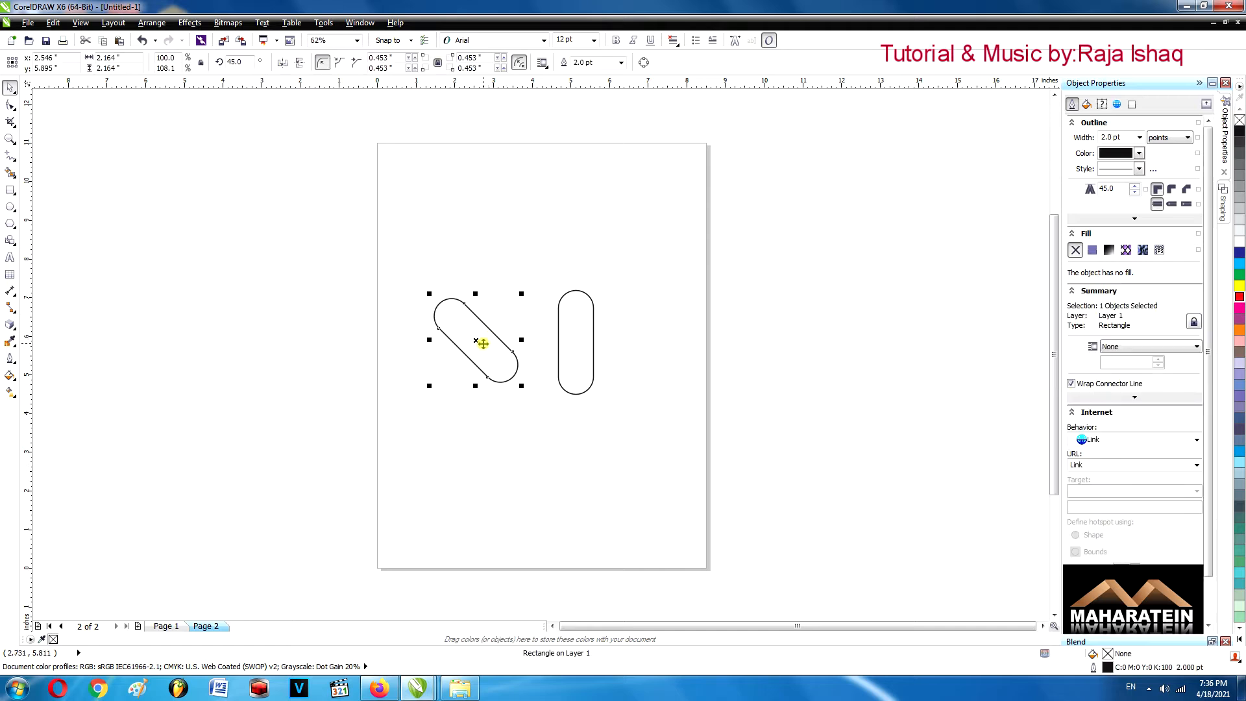
{"action": "key", "text": "KP_Add"}
{"action": "left_click", "coordinate": [299, 63]}
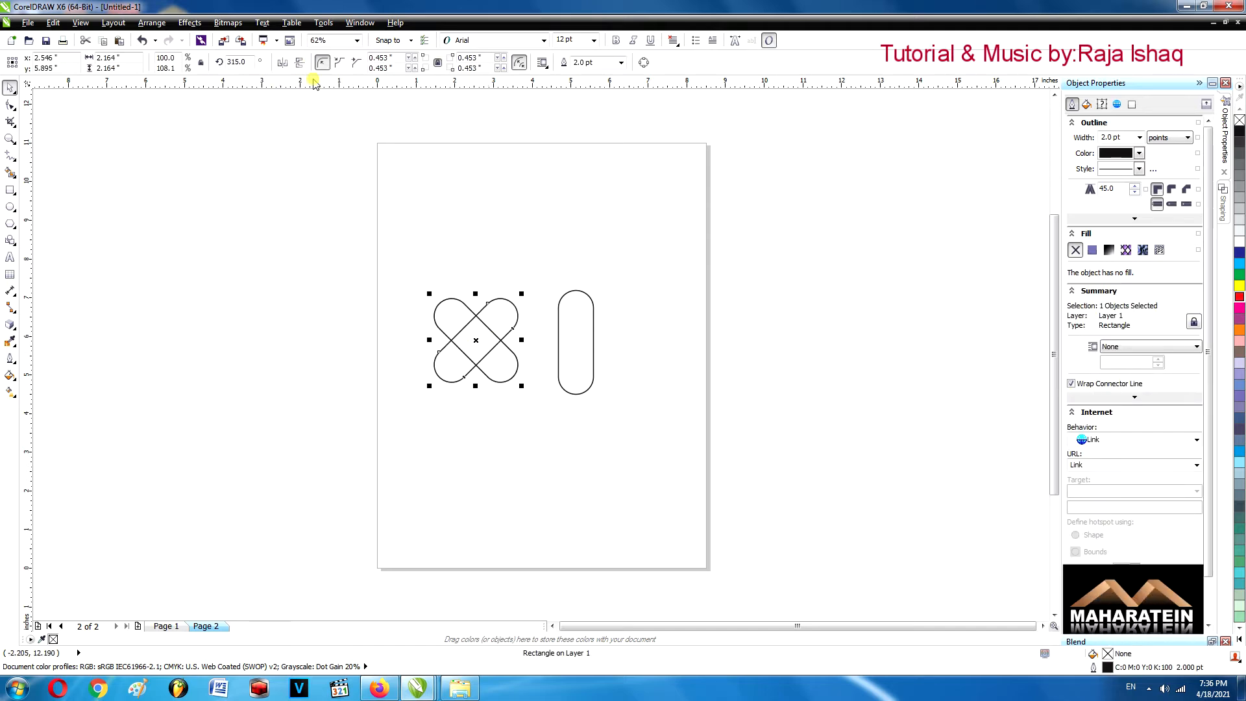
{"action": "left_click", "coordinate": [426, 421]}
{"action": "left_click_drag", "start_coordinate": [475, 340], "coordinate": [526, 341]}
{"action": "left_click", "coordinate": [459, 329], "text": "shift"}
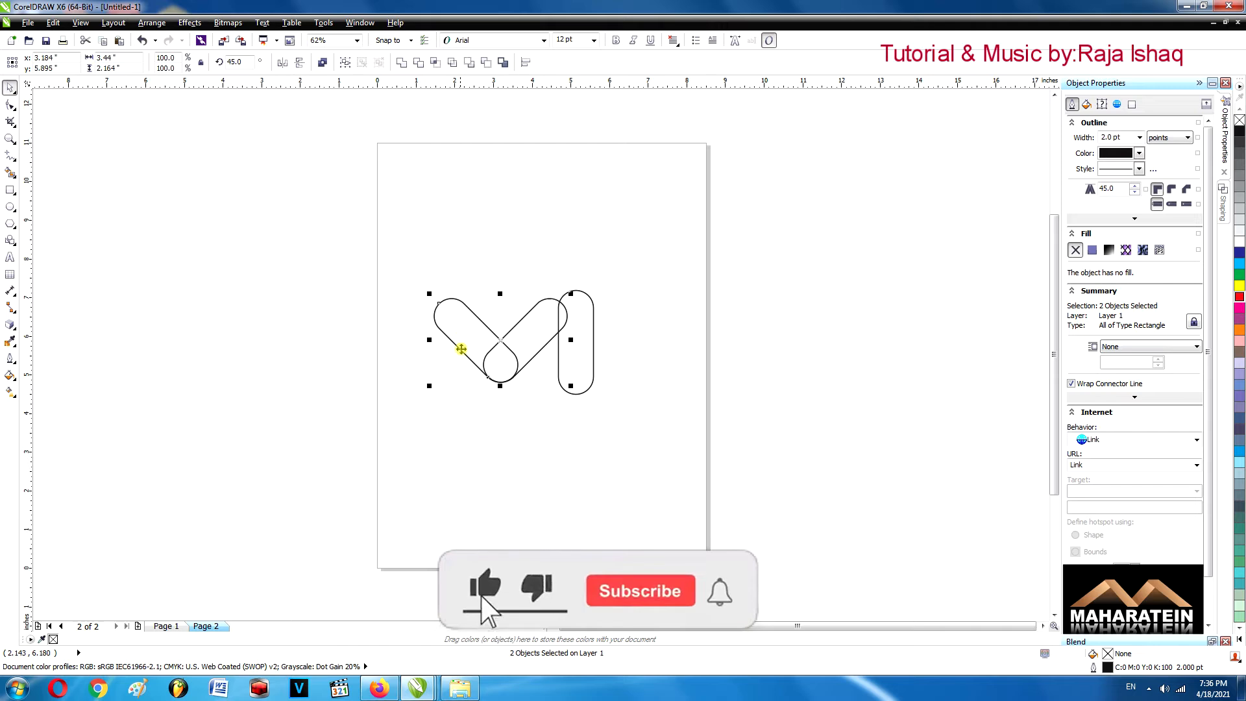
Move the spare upright rounded rectangle off the page, clear of the V
{"action": "left_click", "coordinate": [535, 369]}
{"action": "left_click_drag", "start_coordinate": [570, 337], "coordinate": [885, 337]}
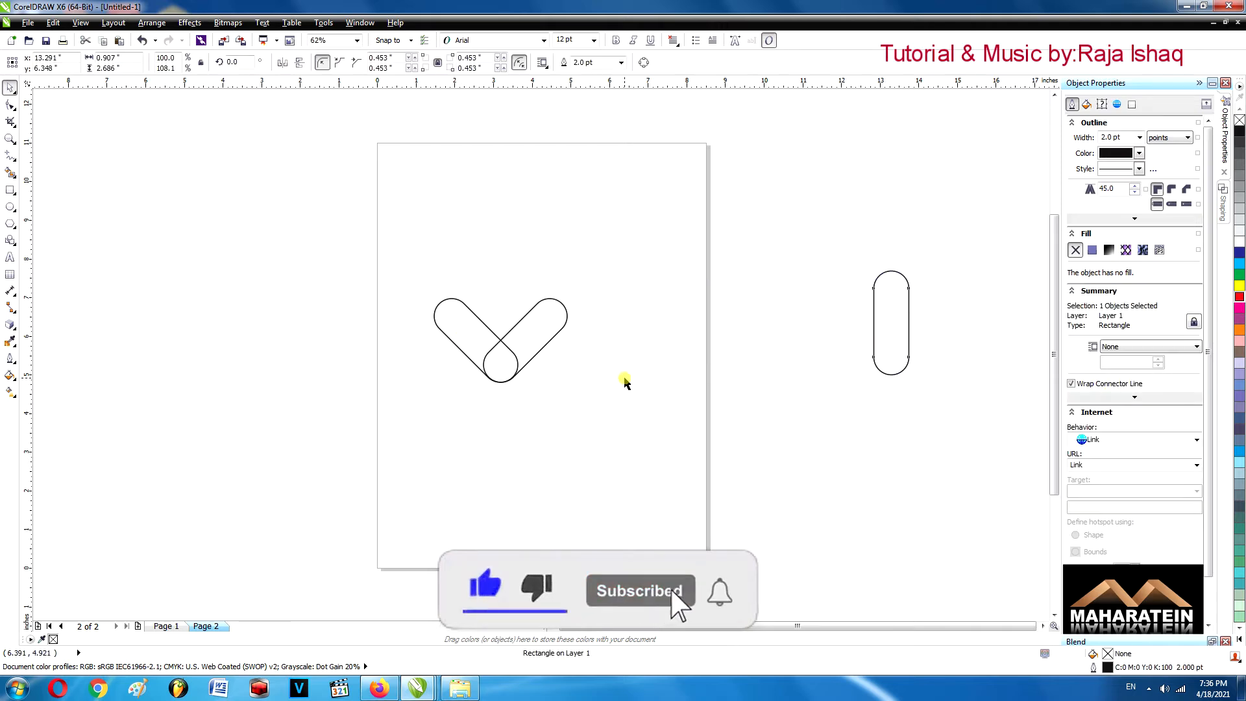
{"action": "left_click", "coordinate": [460, 332]}
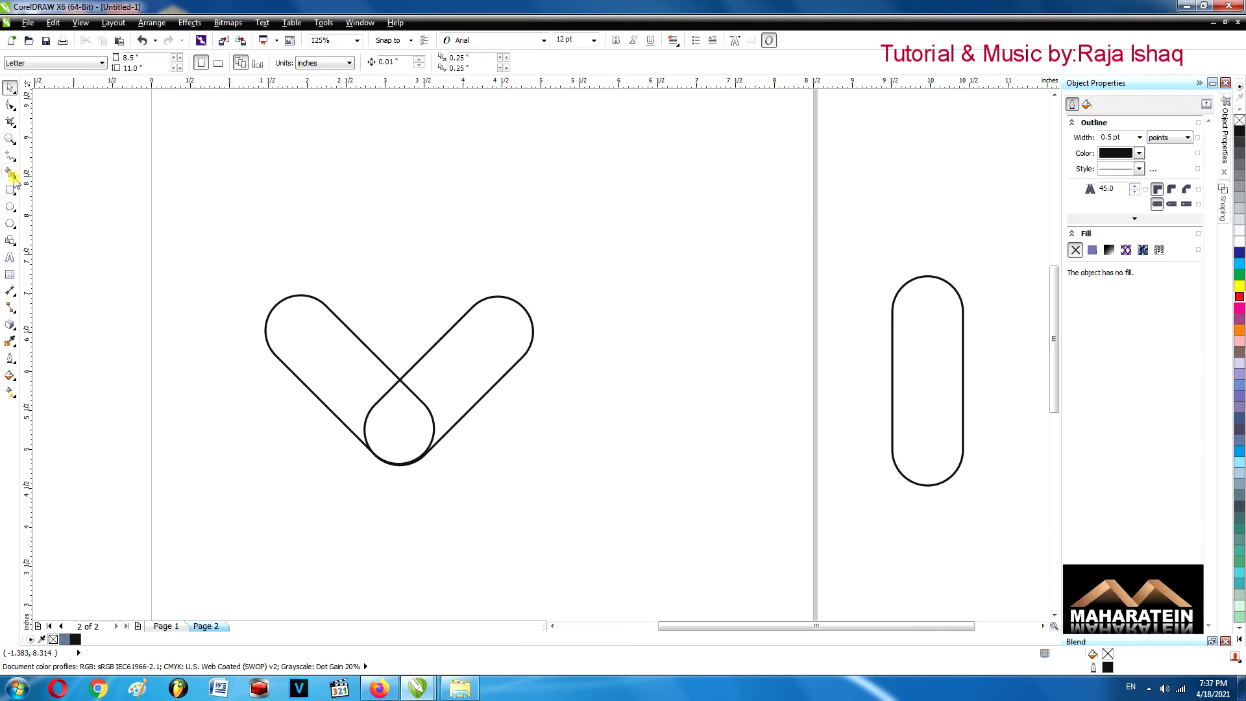
Smart-fill the V's left arm outside the overlap and move the filled piece away from the outlines
{"action": "left_click", "coordinate": [10, 174]}
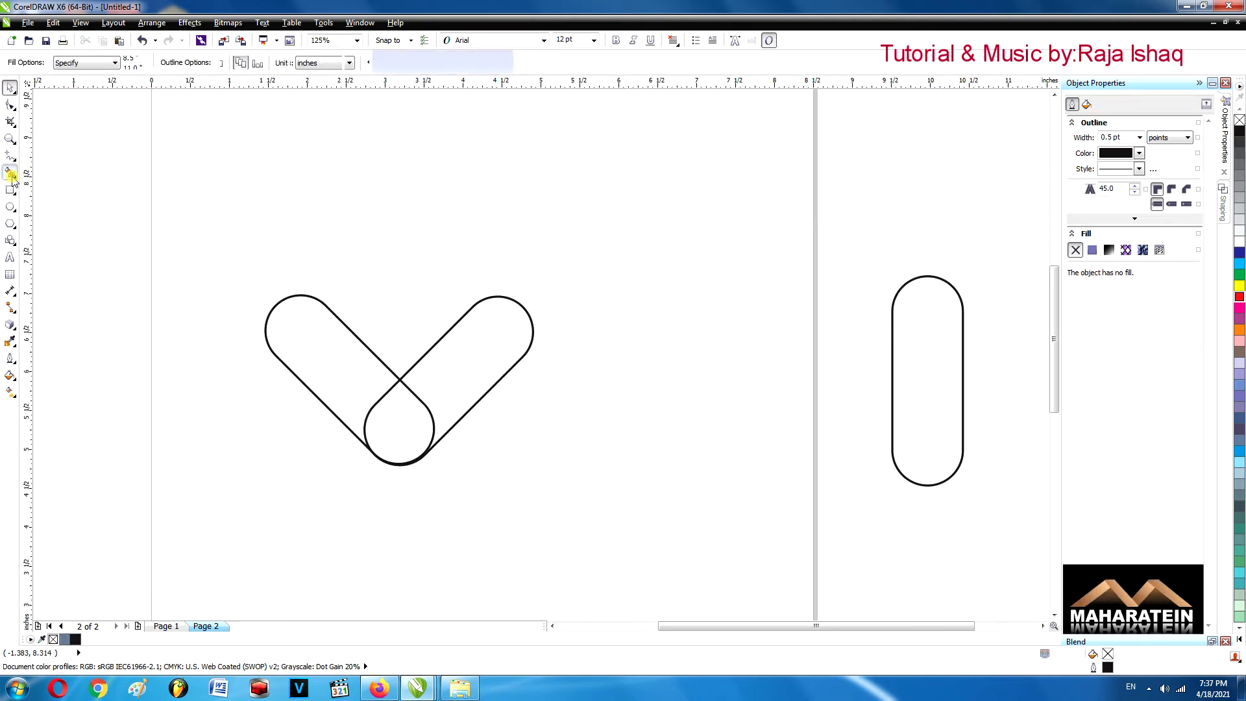
{"action": "left_click", "coordinate": [281, 340]}
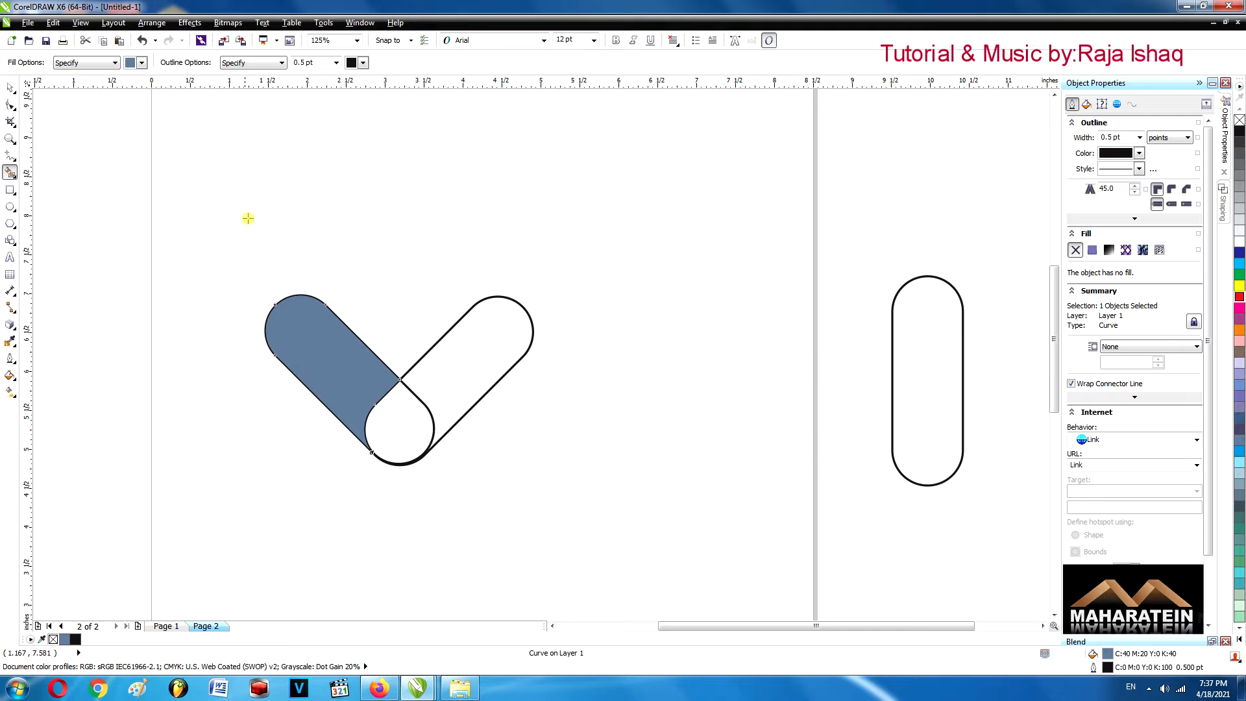
{"action": "left_click", "coordinate": [10, 87]}
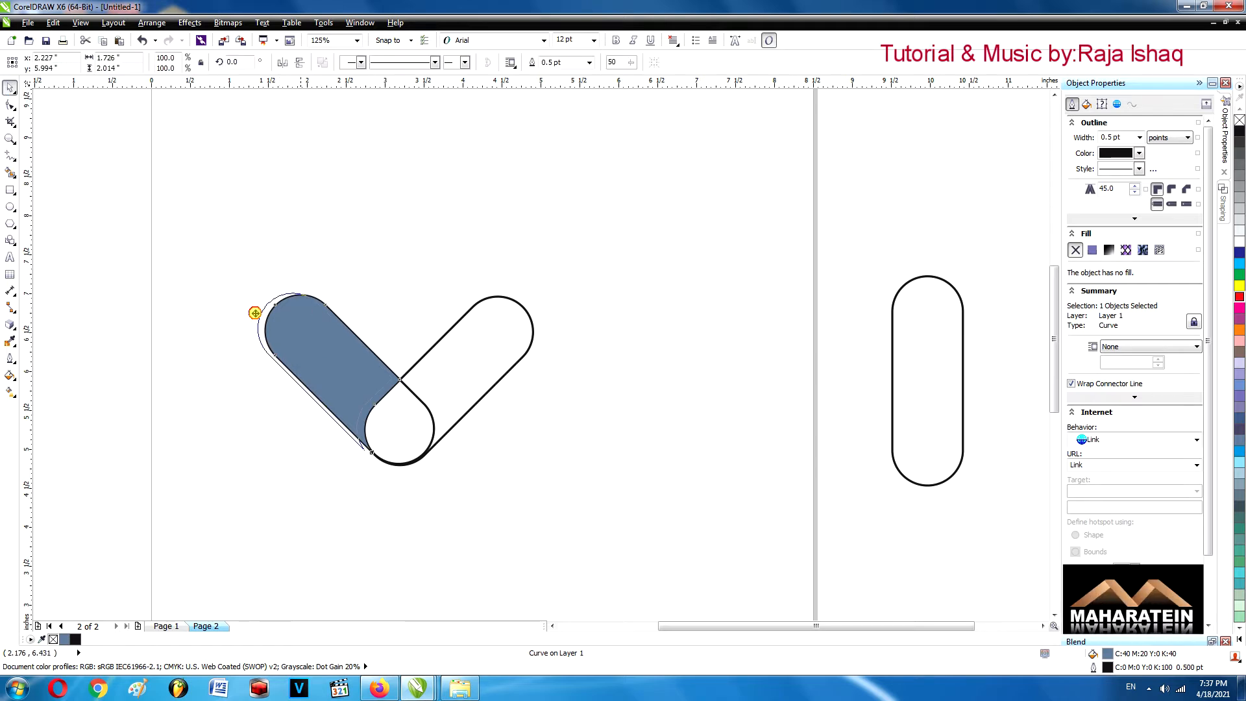
{"action": "left_click_drag", "start_coordinate": [255, 313], "coordinate": [137, 269]}
{"action": "left_click", "coordinate": [347, 352]}
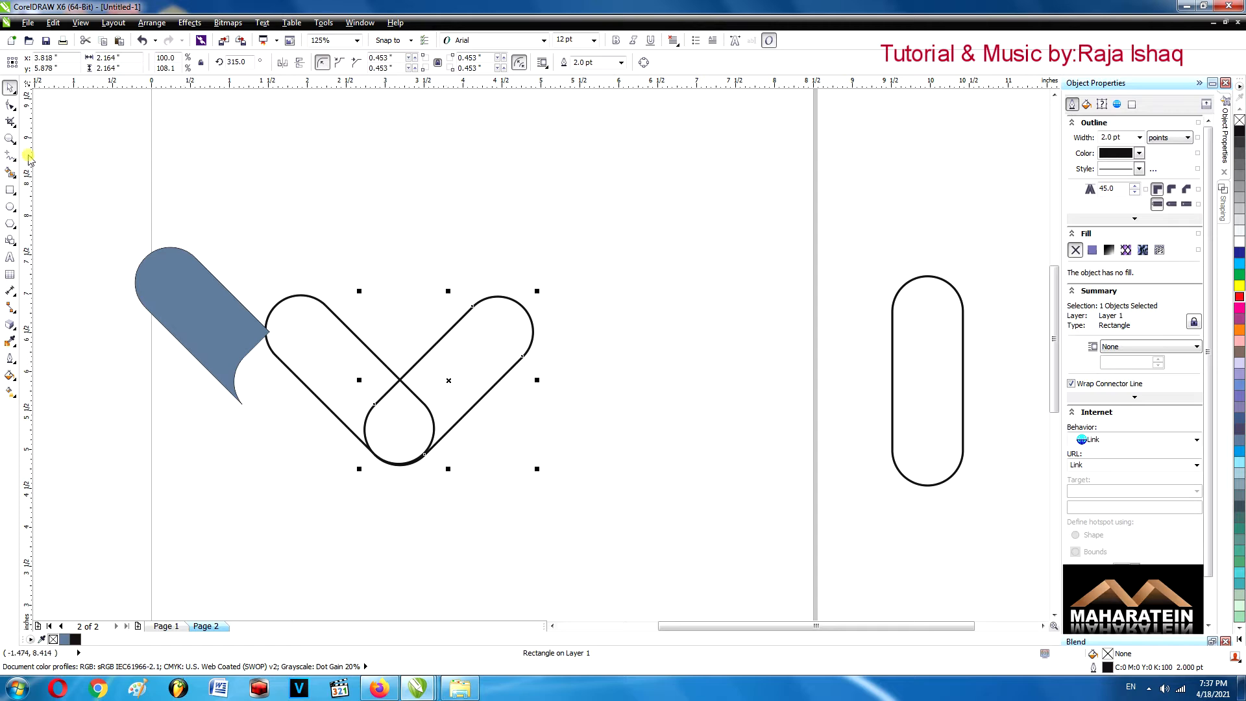
Try extracting the V's right arm as a separate filled piece with Smart Fill
{"action": "left_click", "coordinate": [10, 172]}
{"action": "left_click", "coordinate": [482, 350]}
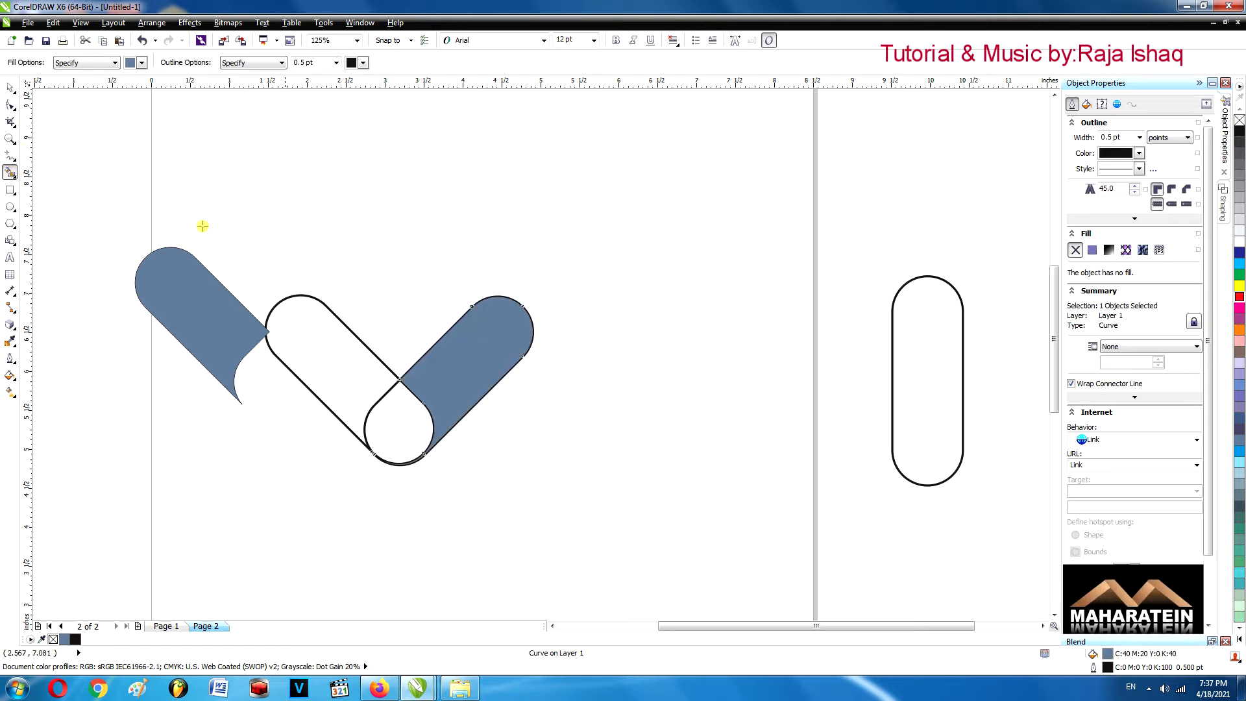
{"action": "key", "text": "space"}
{"action": "left_click_drag", "start_coordinate": [481, 349], "coordinate": [659, 305]}
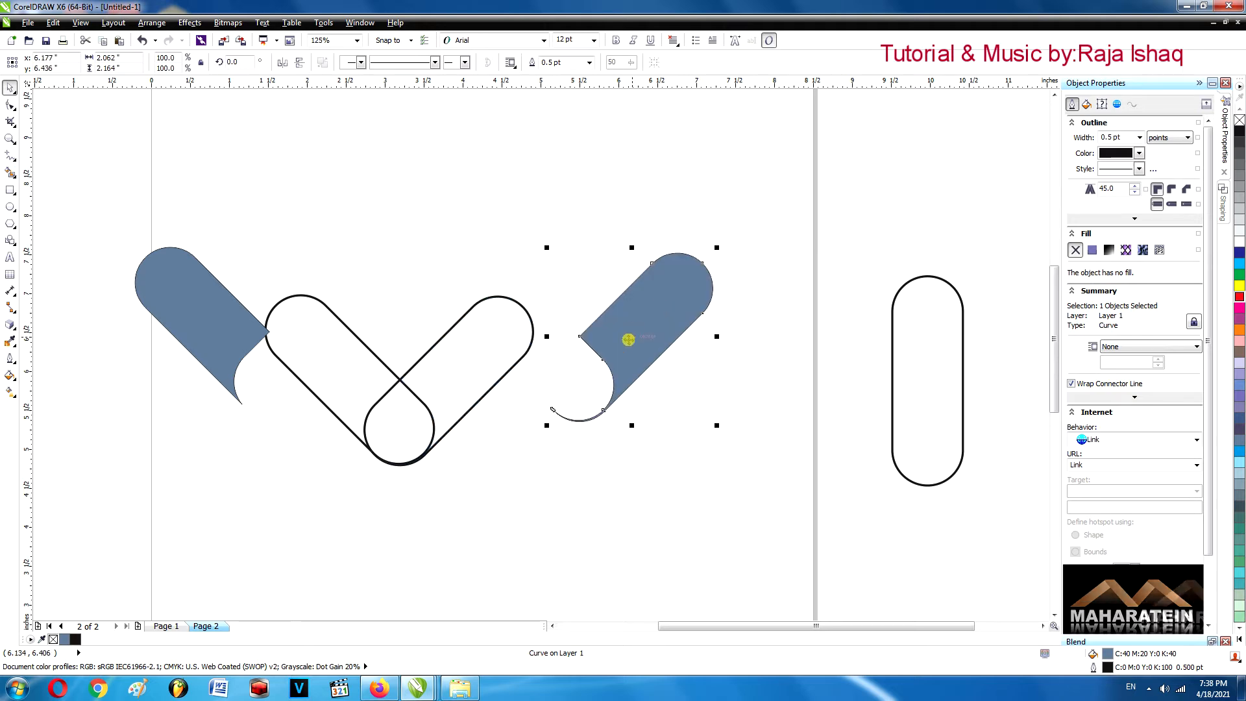
{"action": "key", "text": "Delete"}
Delete the two outlined rounded rectangles of the V and duplicate the remaining filled piece beside itself
{"action": "left_click", "coordinate": [450, 356]}
{"action": "key", "text": "Delete"}
{"action": "key", "text": "Delete"}
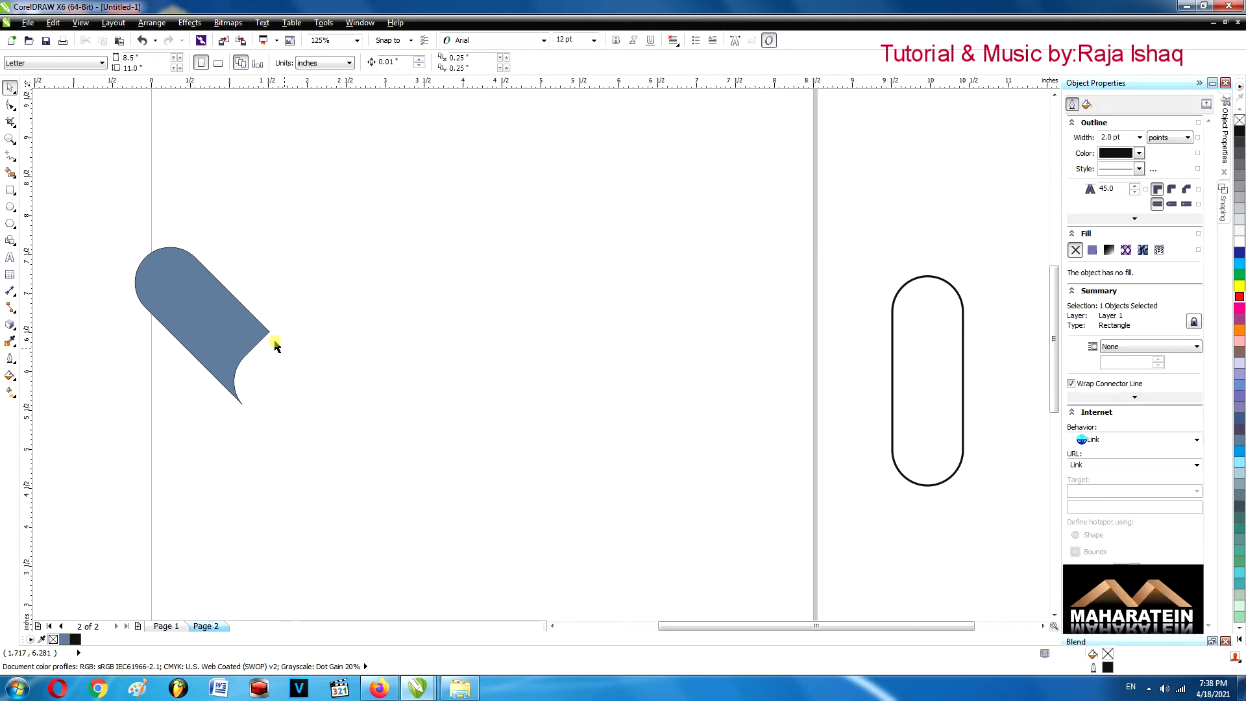
{"action": "left_click_drag", "start_coordinate": [259, 331], "coordinate": [480, 318]}
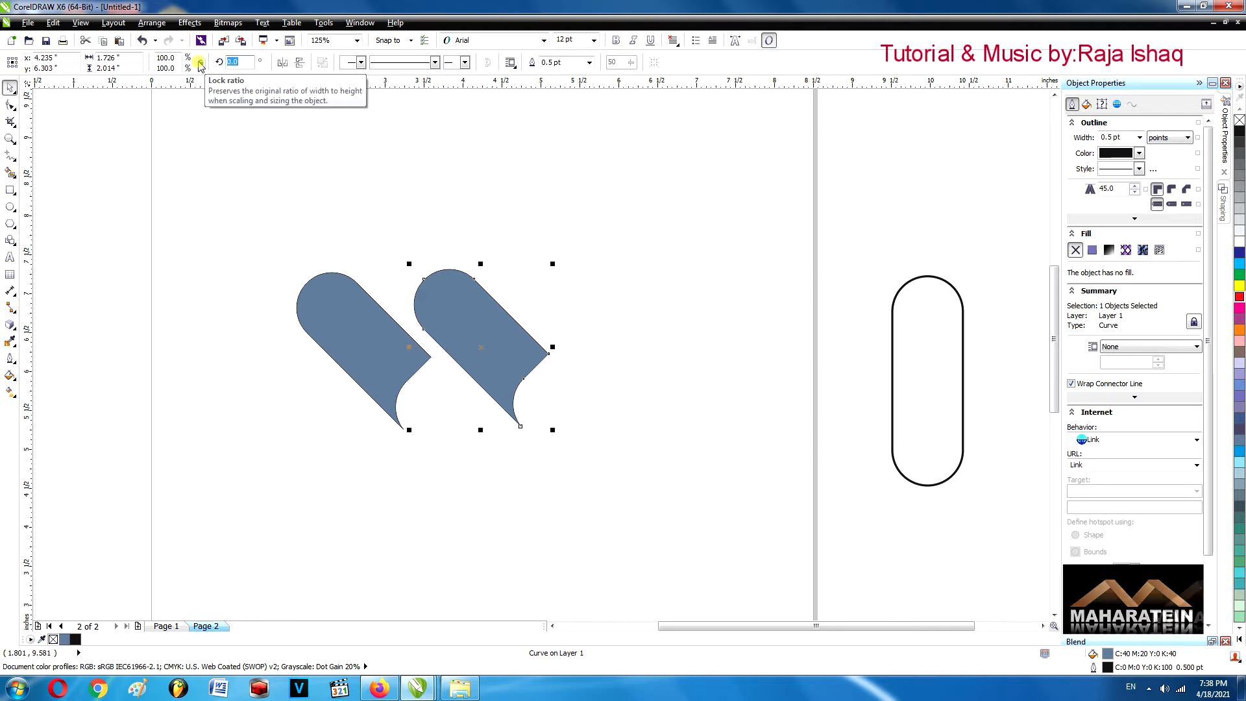
{"action": "type", "text": "90"}
{"action": "key", "text": "Return"}
{"action": "left_click", "coordinate": [606, 412]}
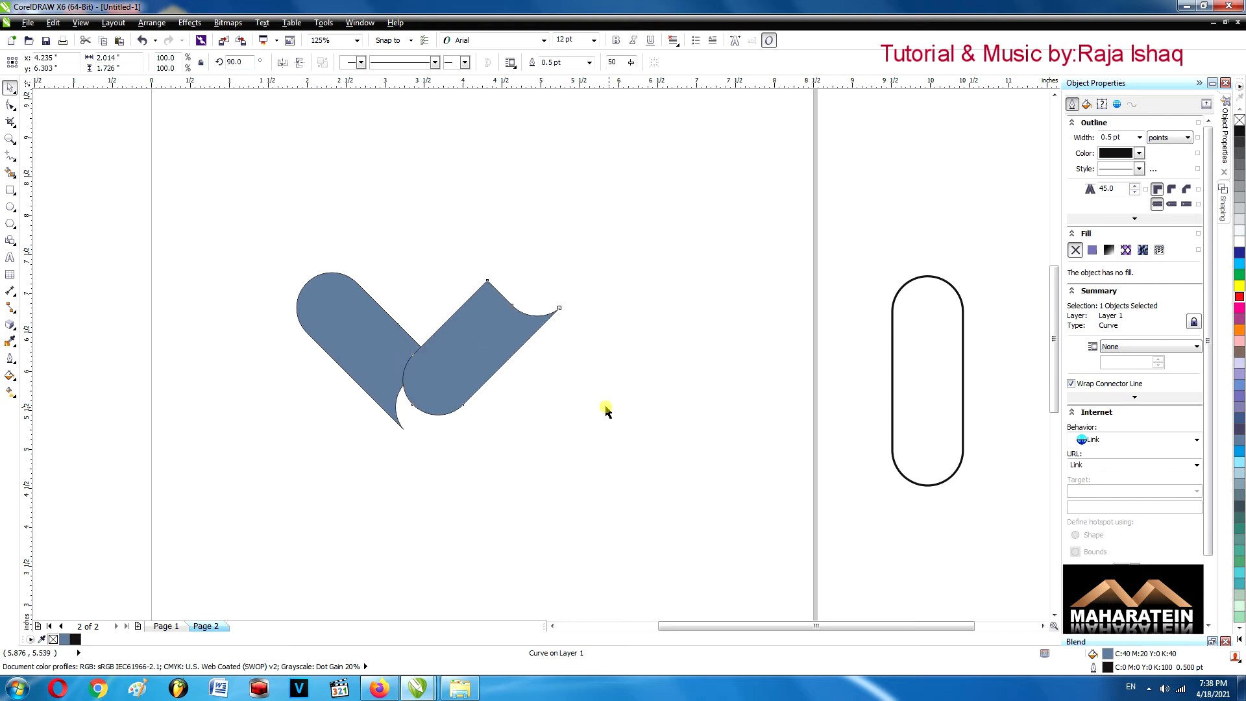
{"action": "left_click_drag", "start_coordinate": [487, 350], "coordinate": [482, 380]}
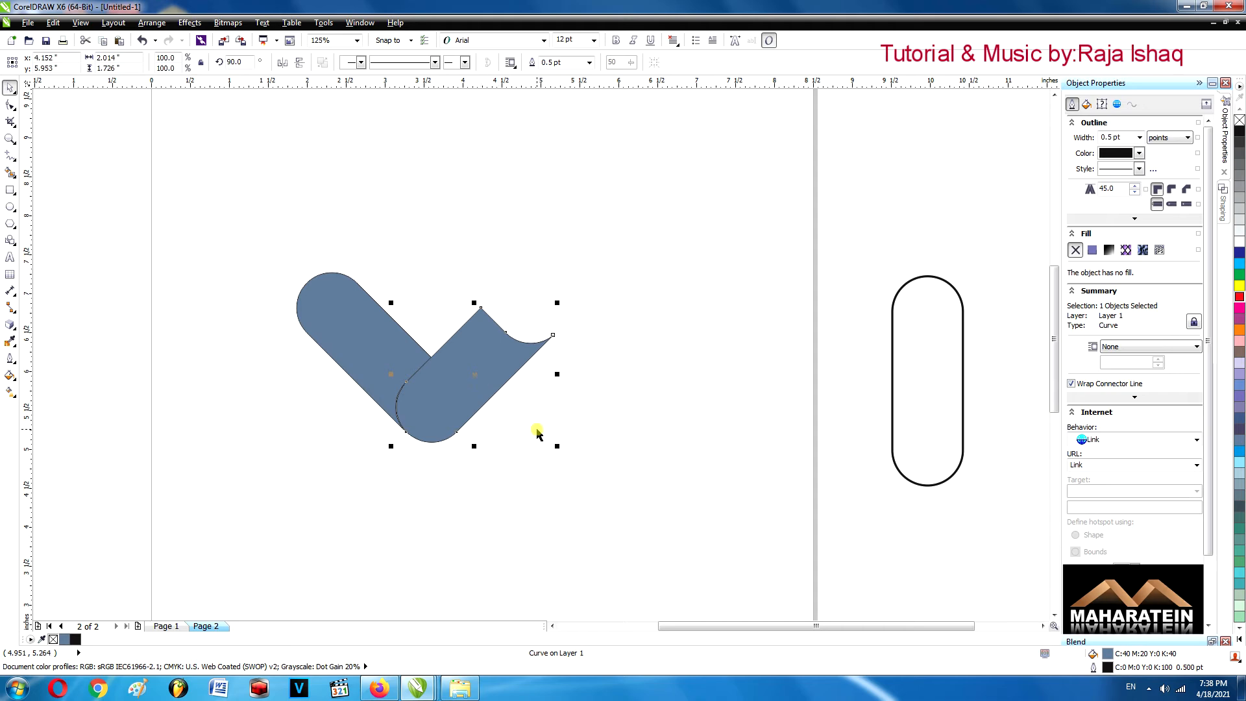
{"action": "key", "text": "ctrl+z"}
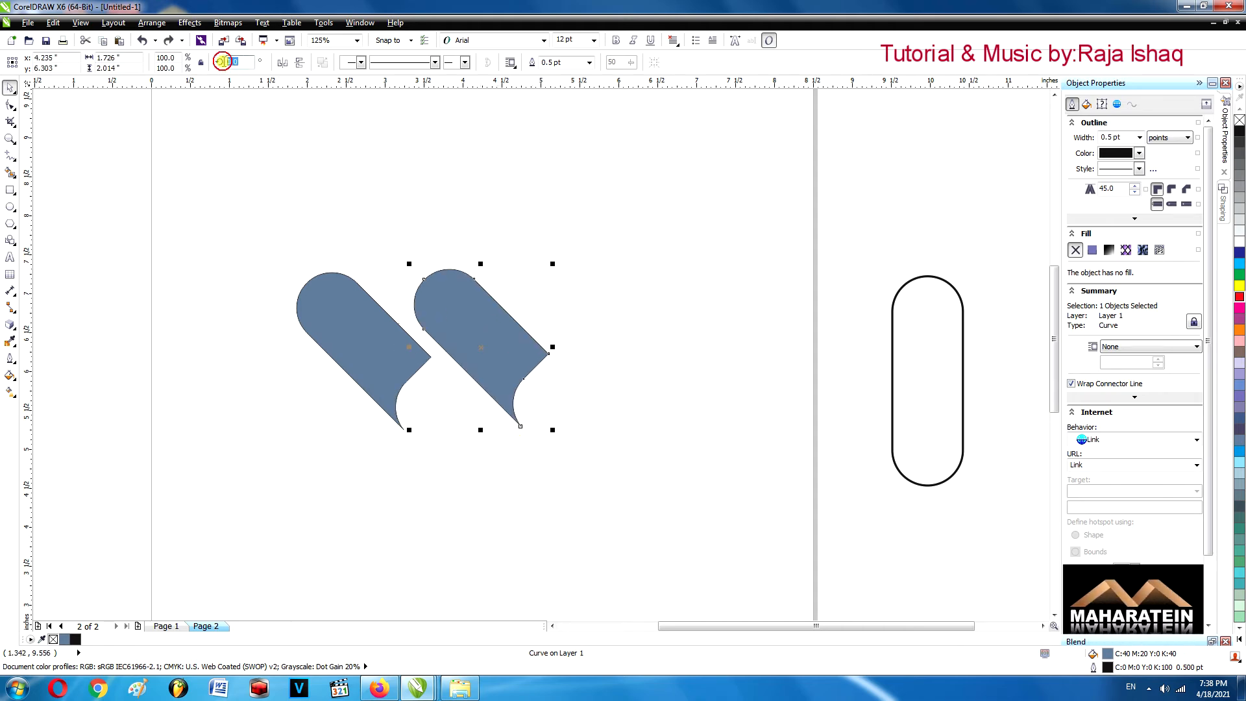
Rotate the duplicate filled piece by 90 degrees and fit its rounded end into the first piece's concave cut-out
{"action": "type", "text": "90"}
{"action": "key", "text": "Return"}
{"action": "left_click", "coordinate": [555, 446]}
{"action": "left_click_drag", "start_coordinate": [445, 372], "coordinate": [446, 402]}
{"action": "left_click", "coordinate": [328, 439]}
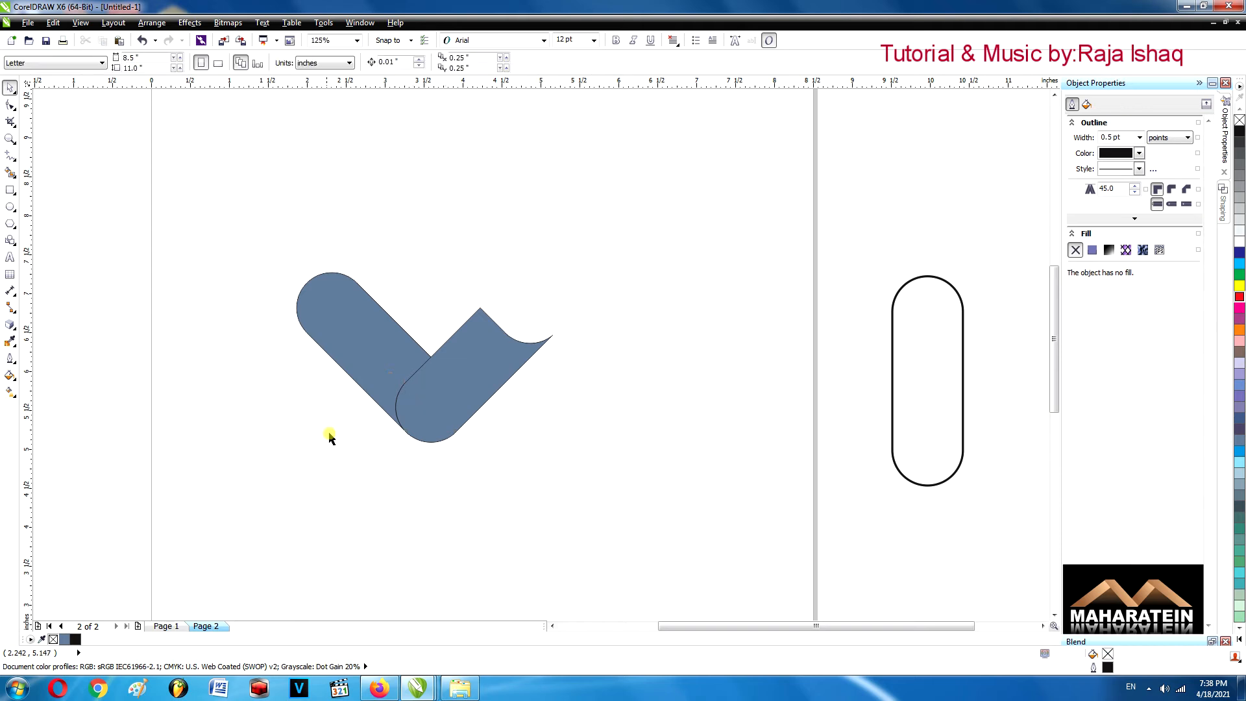
Duplicate the lower filled piece above the others and mirror the copy both vertically and horizontally
{"action": "left_click", "coordinate": [373, 333]}
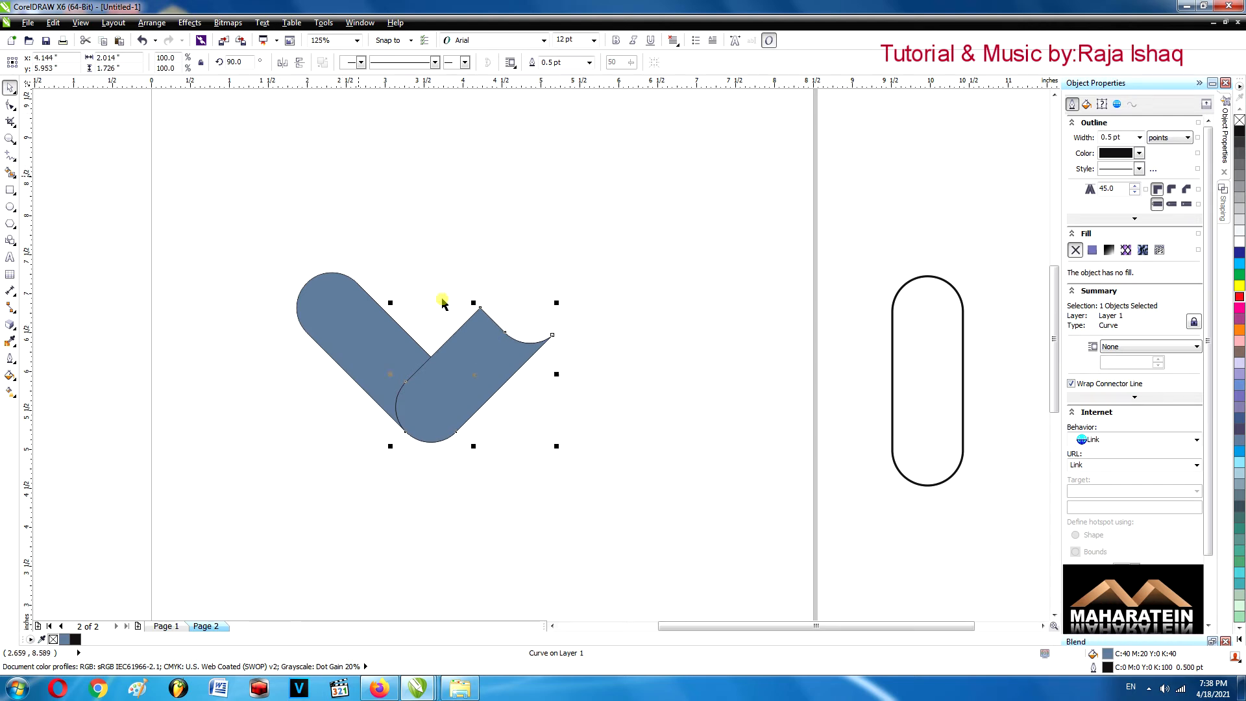
{"action": "left_click_drag", "start_coordinate": [457, 312], "coordinate": [425, 223]}
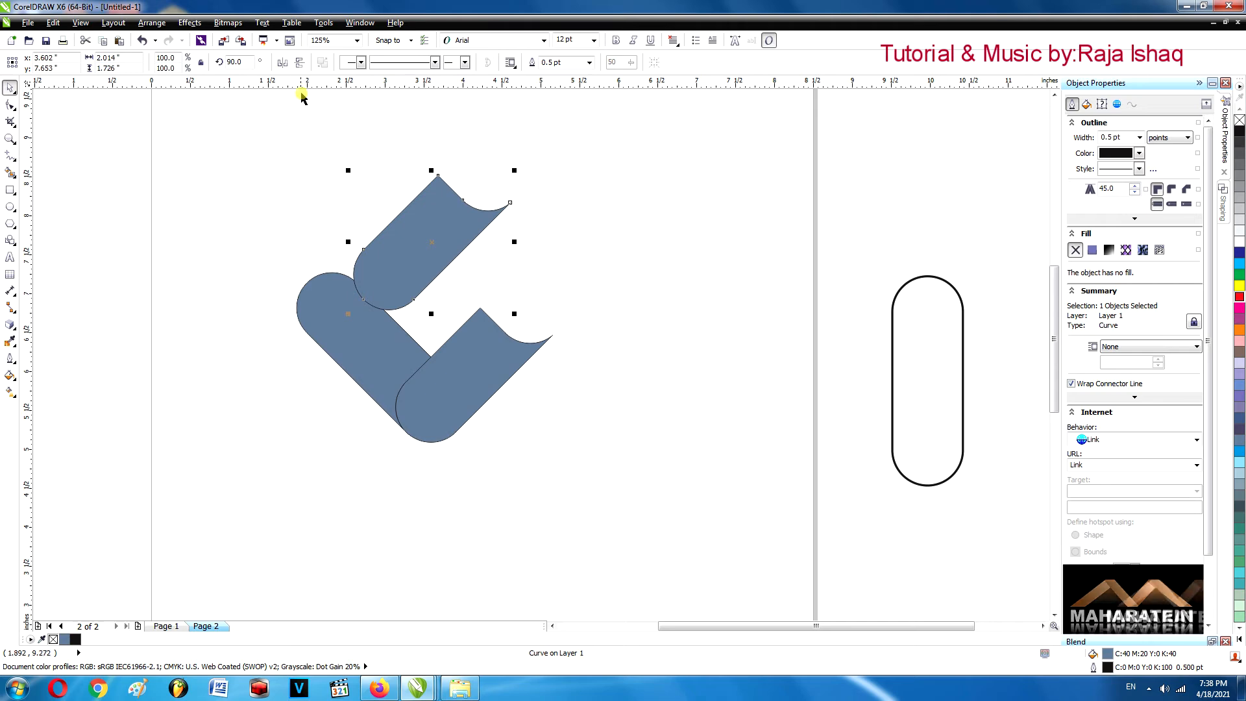
{"action": "left_click", "coordinate": [300, 63]}
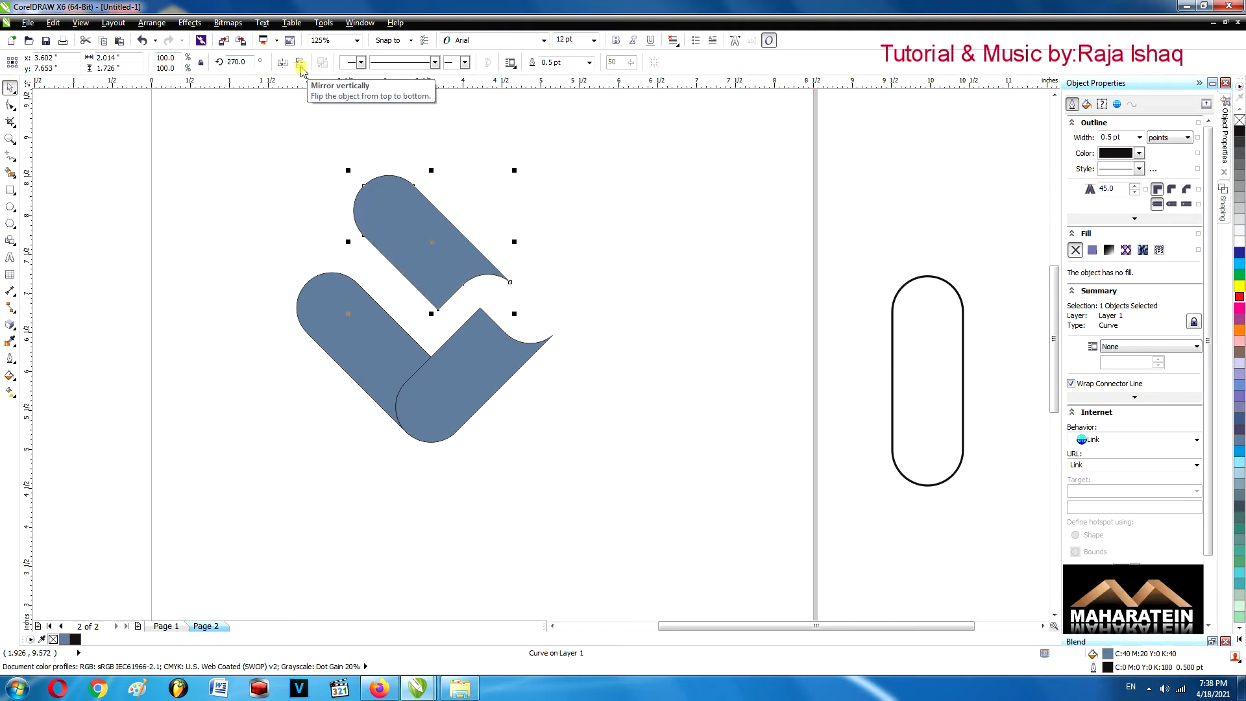
{"action": "left_click", "coordinate": [281, 63]}
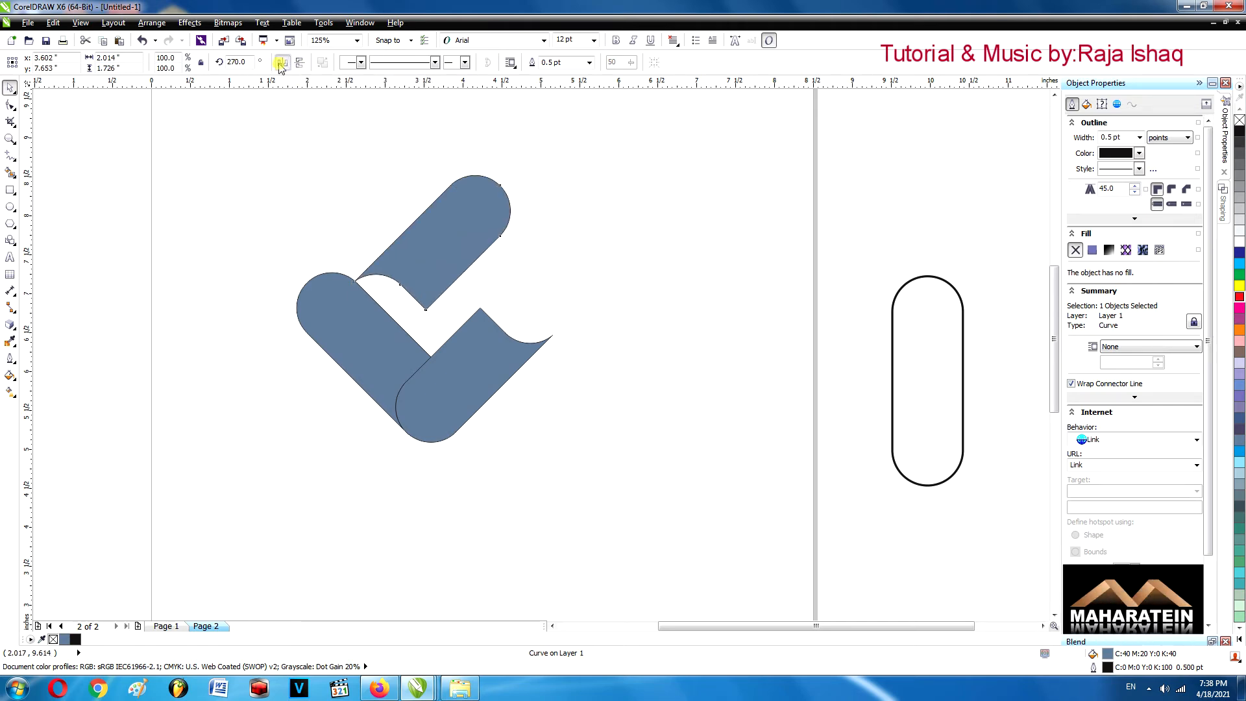
{"action": "left_click", "coordinate": [311, 119]}
Position the mirrored copy so its concave end fits closely against the first piece's rounded upper end
{"action": "mouse_move", "coordinate": [413, 230]}
{"action": "left_mouse_down"}
{"action": "mouse_move", "coordinate": [403, 222]}
{"action": "mouse_move", "coordinate": [412, 231]}
{"action": "mouse_move", "coordinate": [397, 235]}
{"action": "left_mouse_up"}
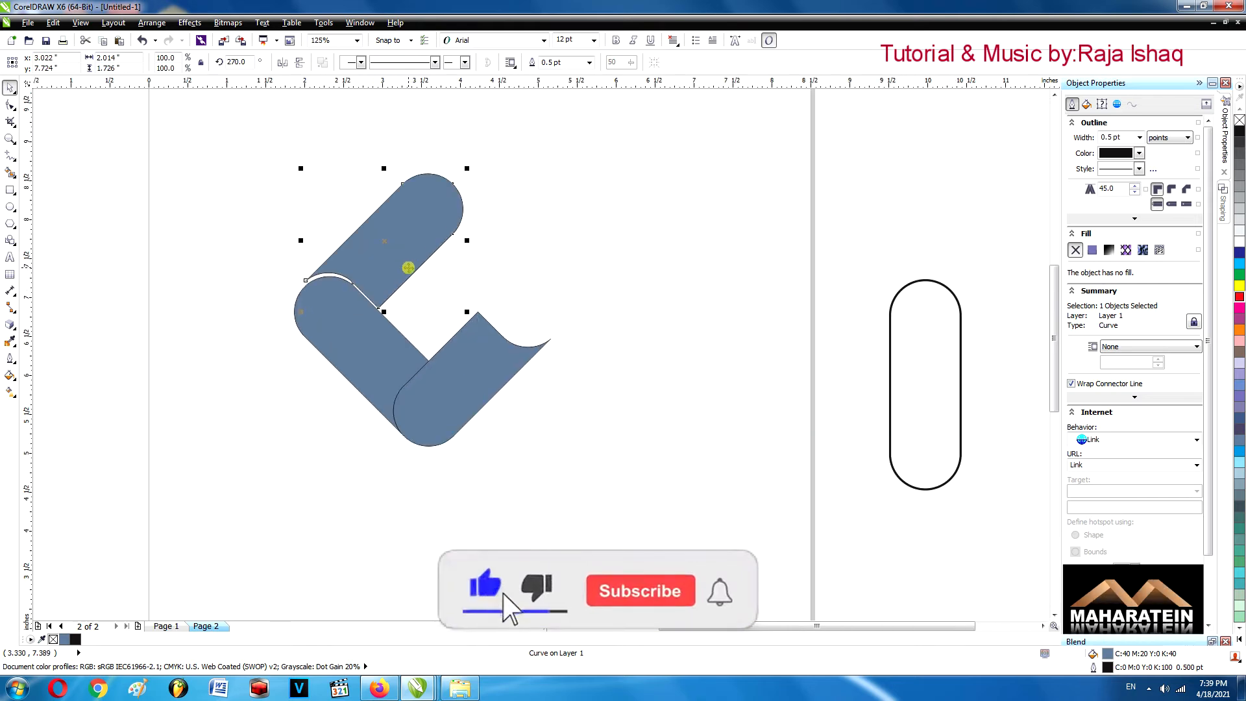
{"action": "left_click", "coordinate": [278, 220]}
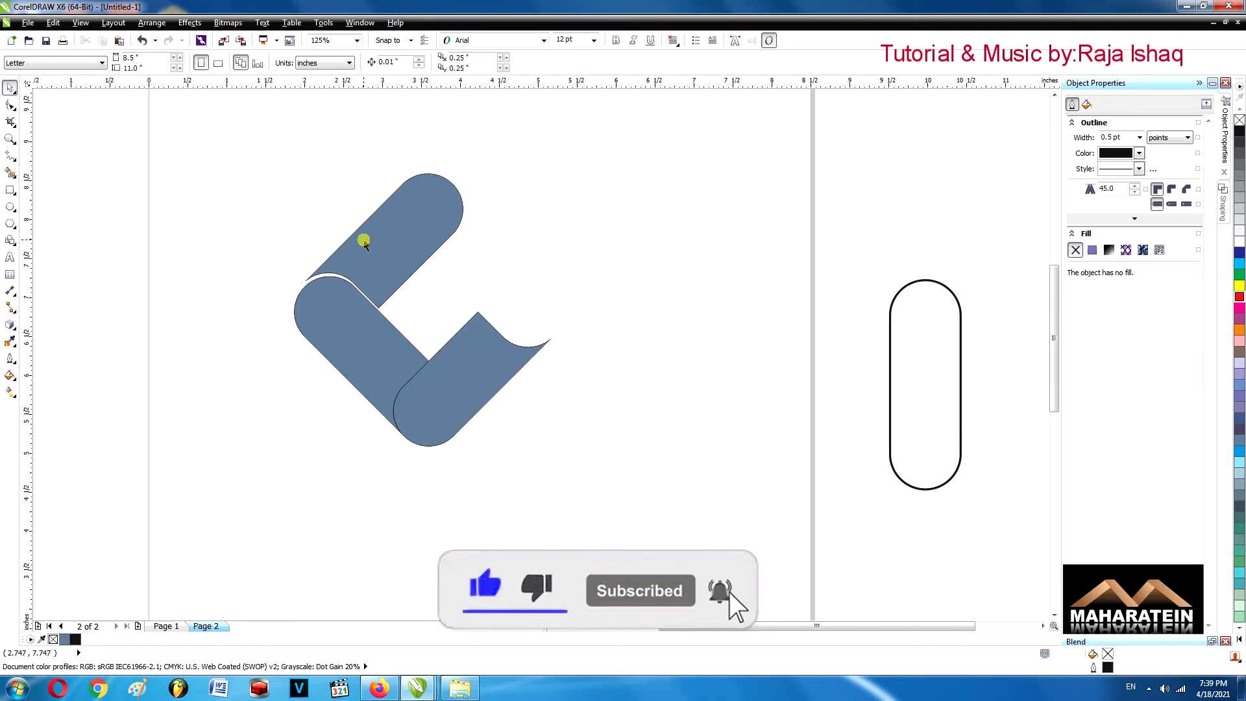
{"action": "left_click", "coordinate": [364, 241]}
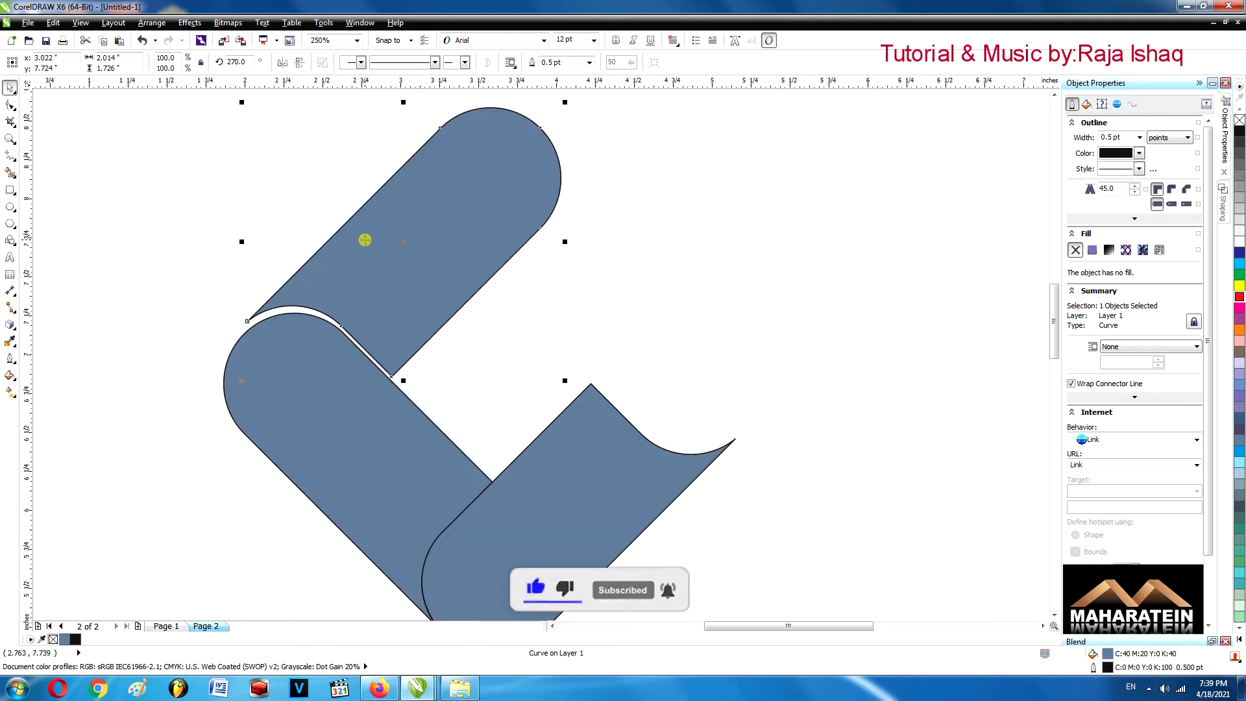
{"action": "scroll", "coordinate": [366, 241], "scroll_direction": "up", "scroll_amount": 1}
{"action": "left_click_drag", "start_coordinate": [392, 241], "coordinate": [397, 244]}
{"action": "scroll", "coordinate": [409, 250], "scroll_direction": "down", "scroll_amount": 2}
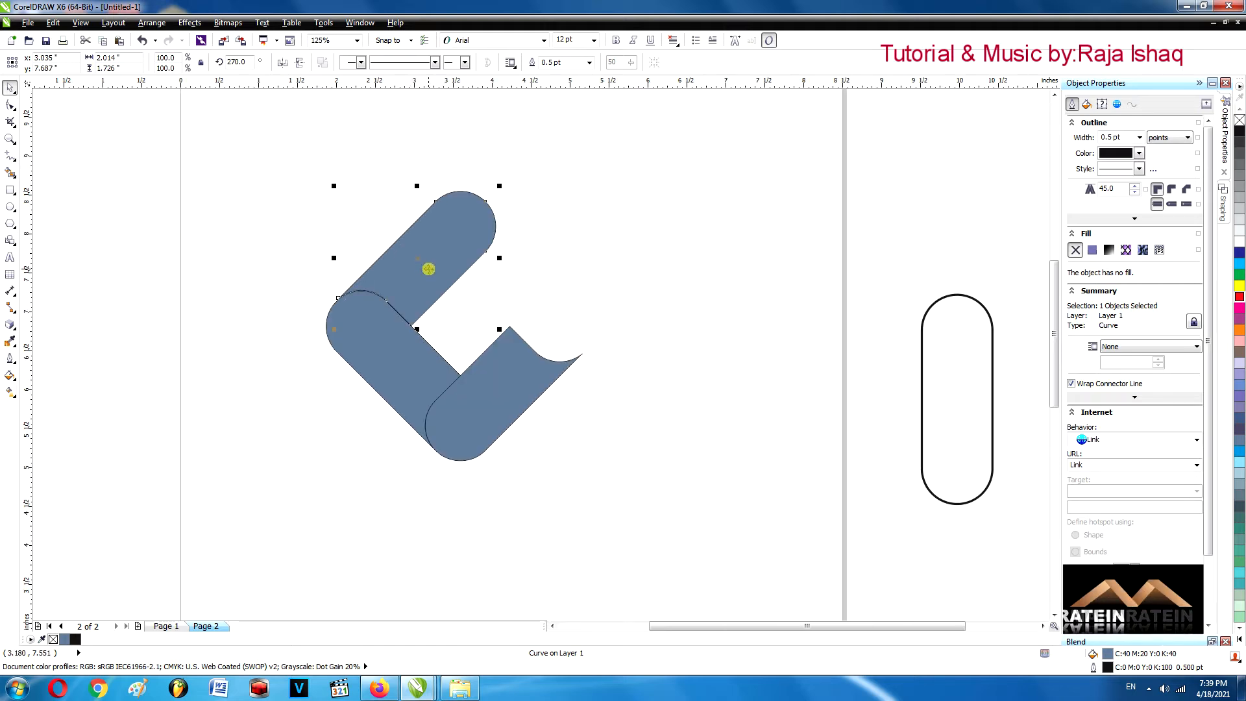
Duplicate the lower-left piece into the open upper-right side and mirror the copy both horizontally and vertically
{"action": "left_click", "coordinate": [501, 287]}
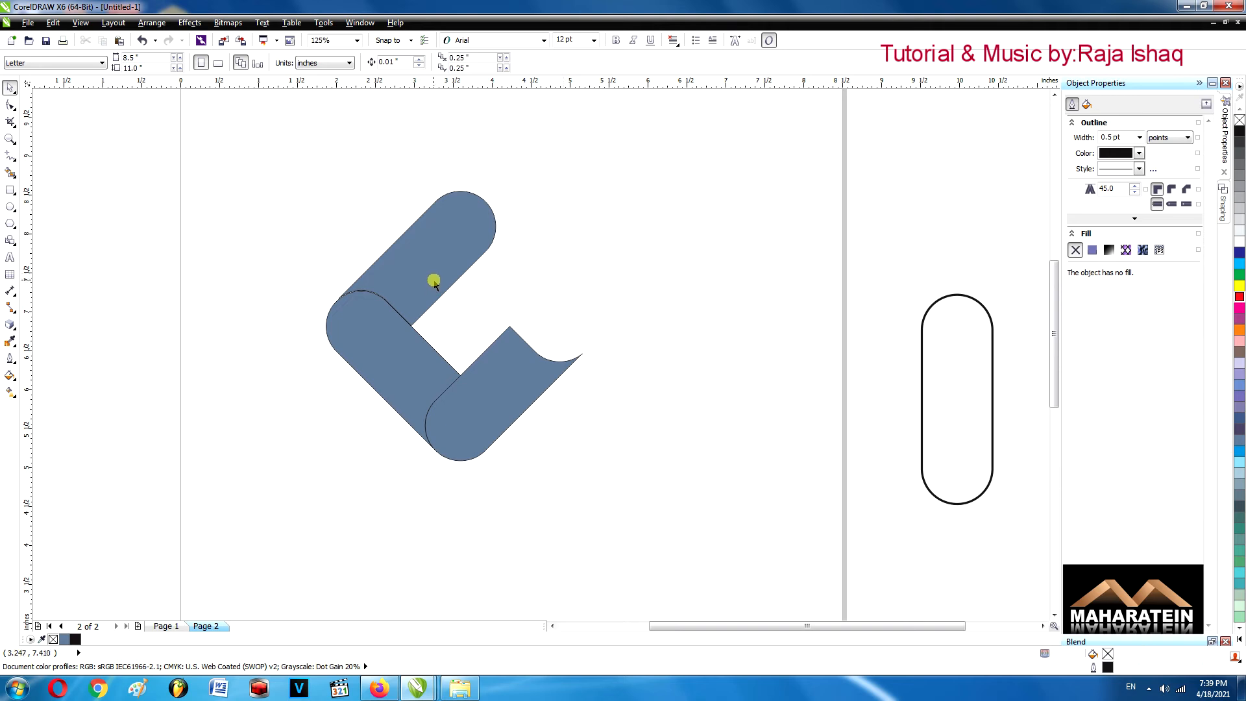
{"action": "left_click", "coordinate": [407, 358]}
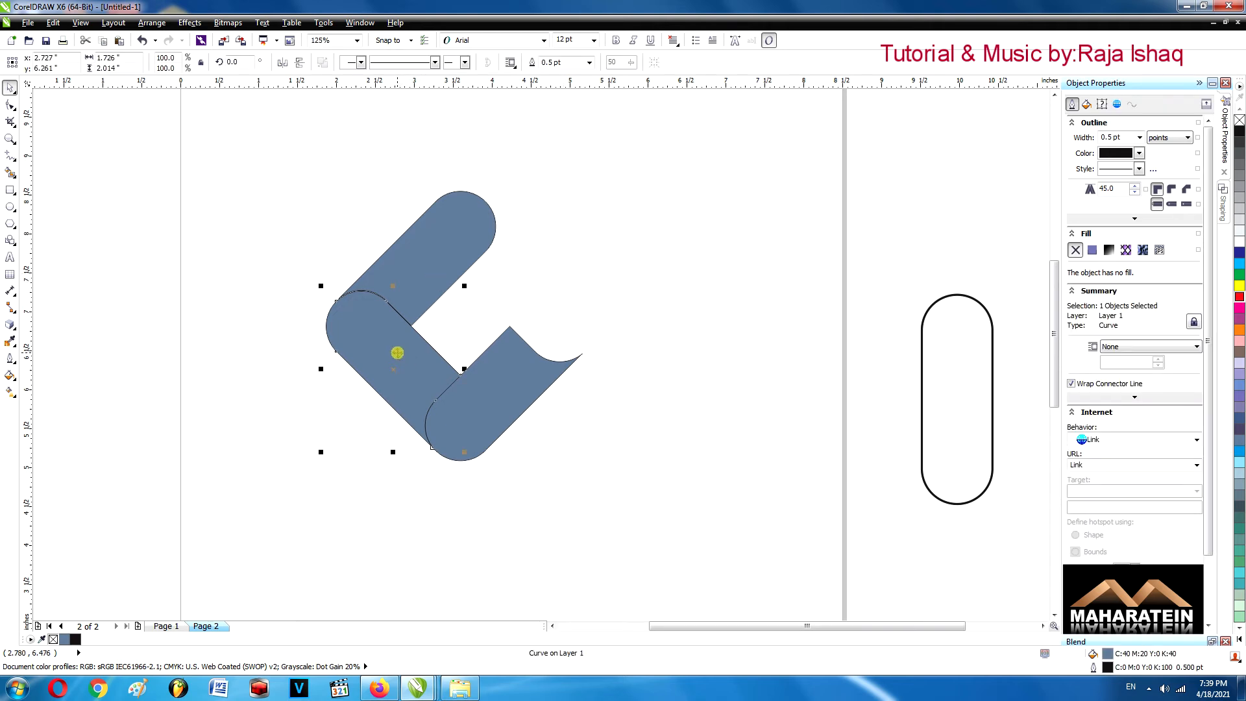
{"action": "left_click_drag", "start_coordinate": [397, 352], "coordinate": [571, 245]}
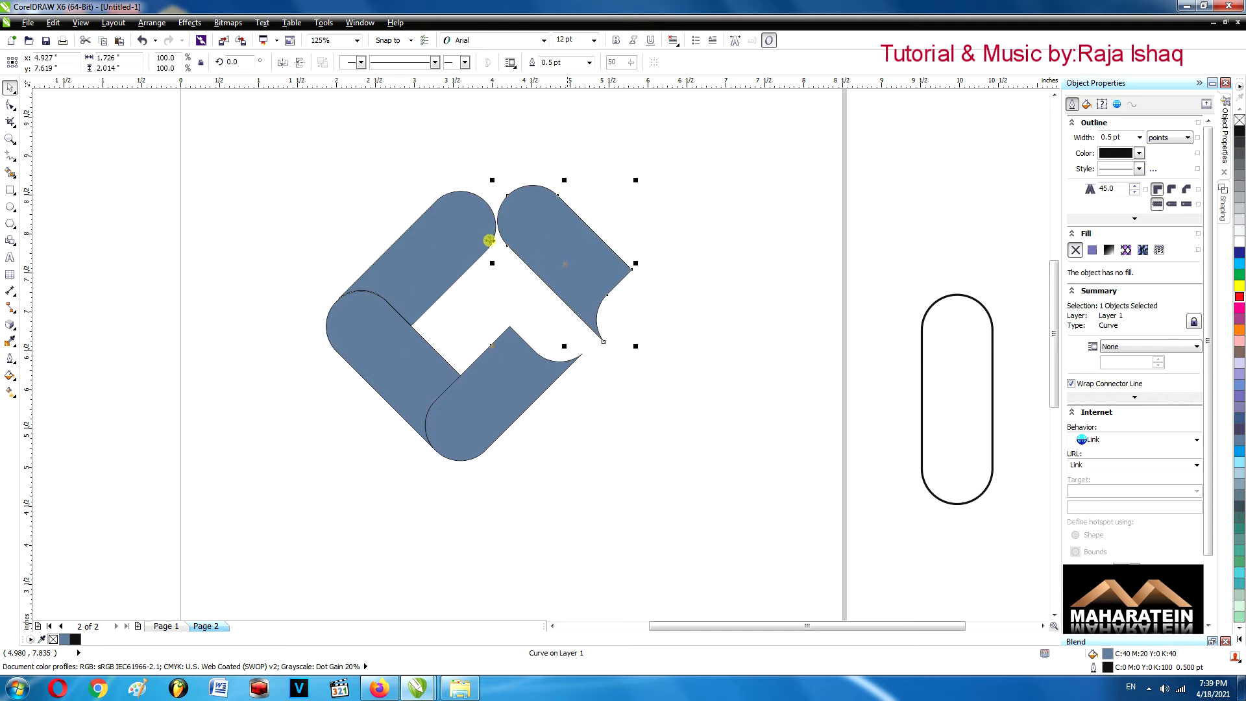
{"action": "left_click", "coordinate": [305, 65]}
{"action": "left_click", "coordinate": [279, 66]}
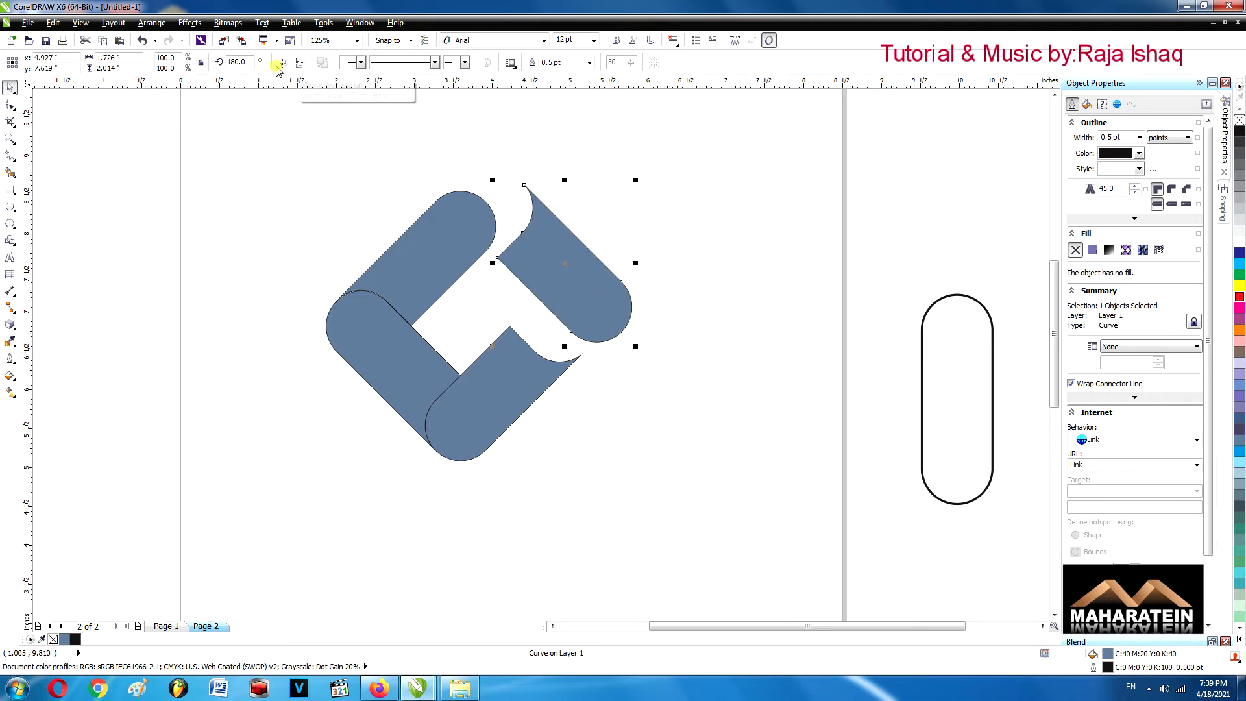
Fit the mirrored copy into the gap to close the diamond and shift the lower-right piece slightly to tighten their curved seam
{"action": "left_click", "coordinate": [634, 239]}
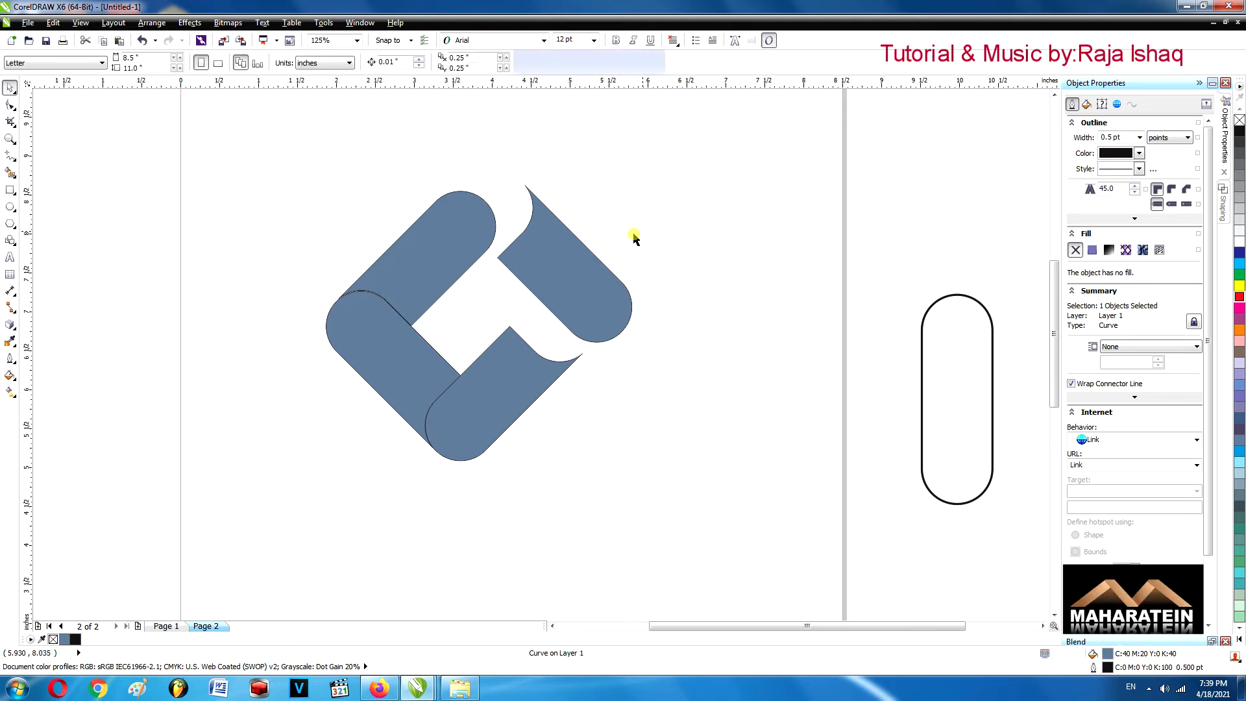
{"action": "left_click_drag", "start_coordinate": [550, 273], "coordinate": [518, 286]}
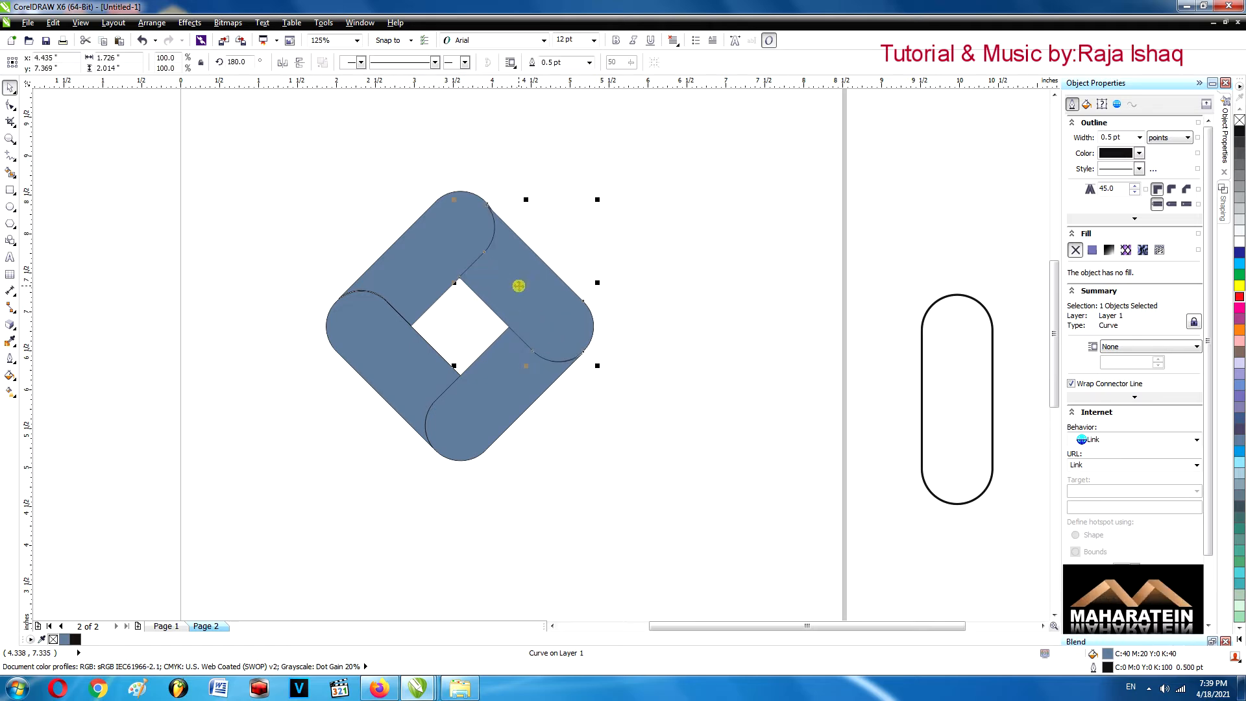
{"action": "left_click", "coordinate": [630, 275]}
{"action": "scroll", "coordinate": [482, 341], "scroll_direction": "up", "scroll_amount": 3}
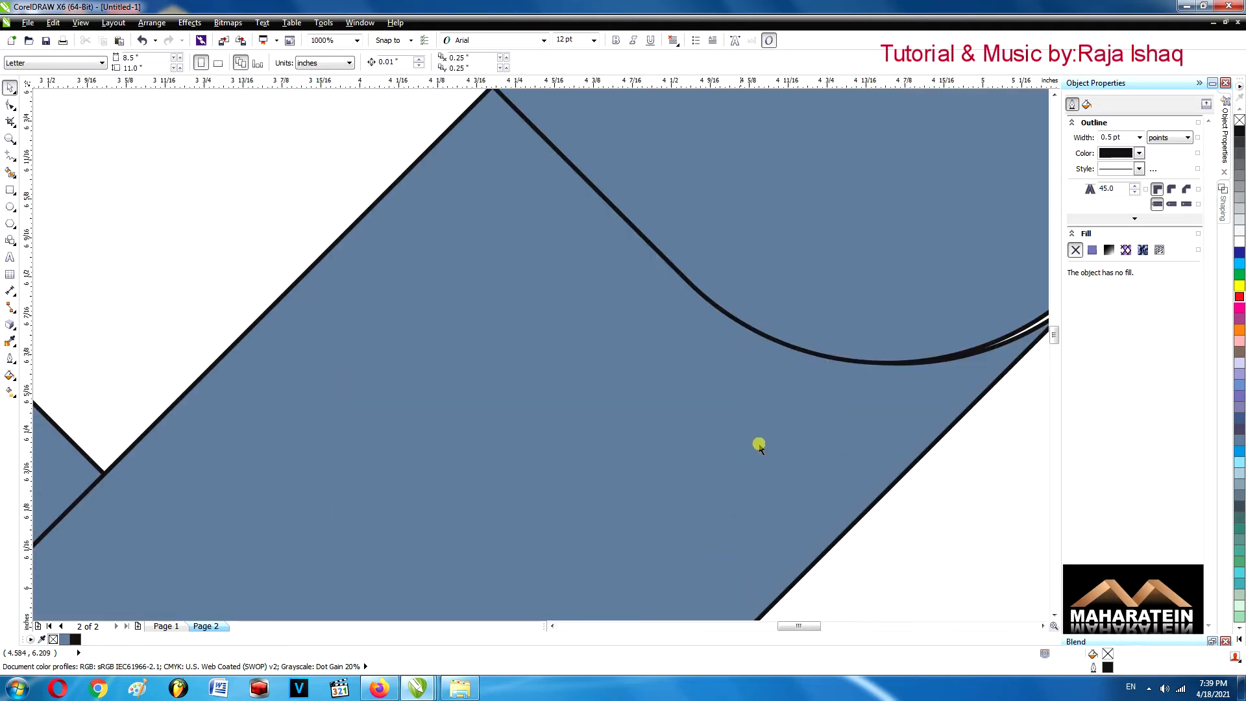
{"action": "left_click_drag", "start_coordinate": [767, 440], "coordinate": [765, 435]}
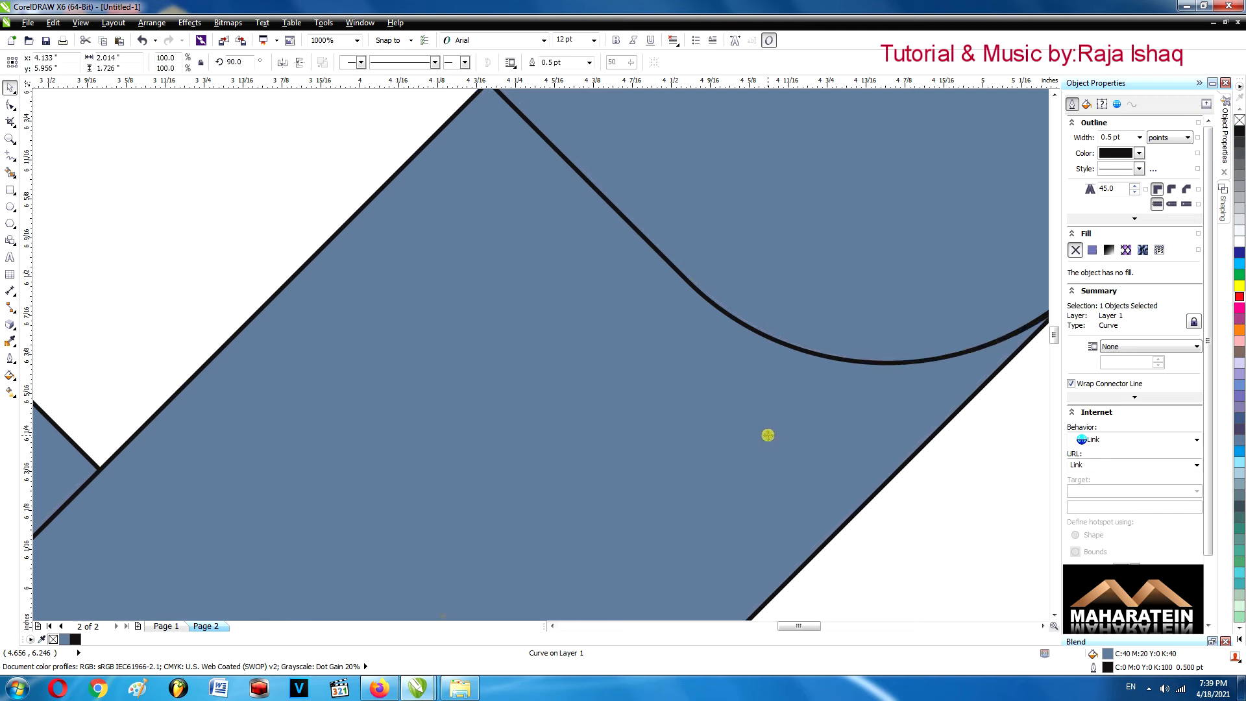
{"action": "scroll", "coordinate": [749, 436], "scroll_direction": "down", "scroll_amount": 2}
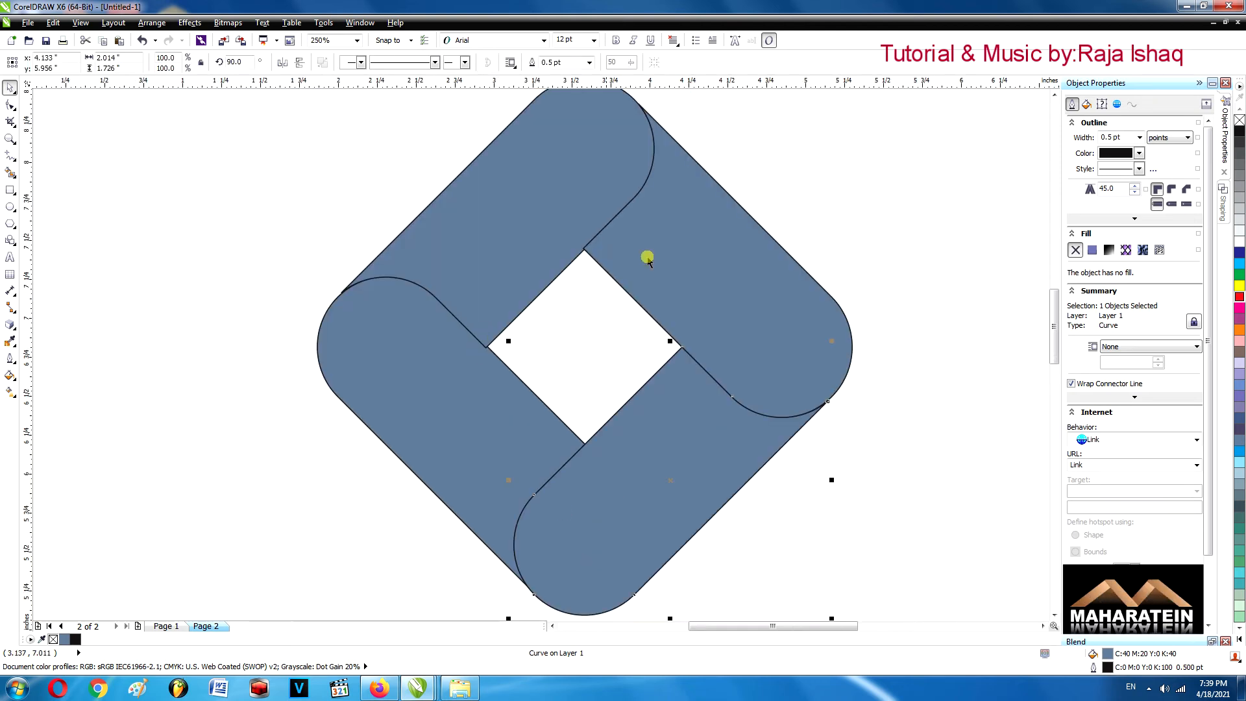
{"action": "scroll", "coordinate": [637, 289], "scroll_direction": "down", "scroll_amount": 1}
{"action": "left_click", "coordinate": [713, 256]}
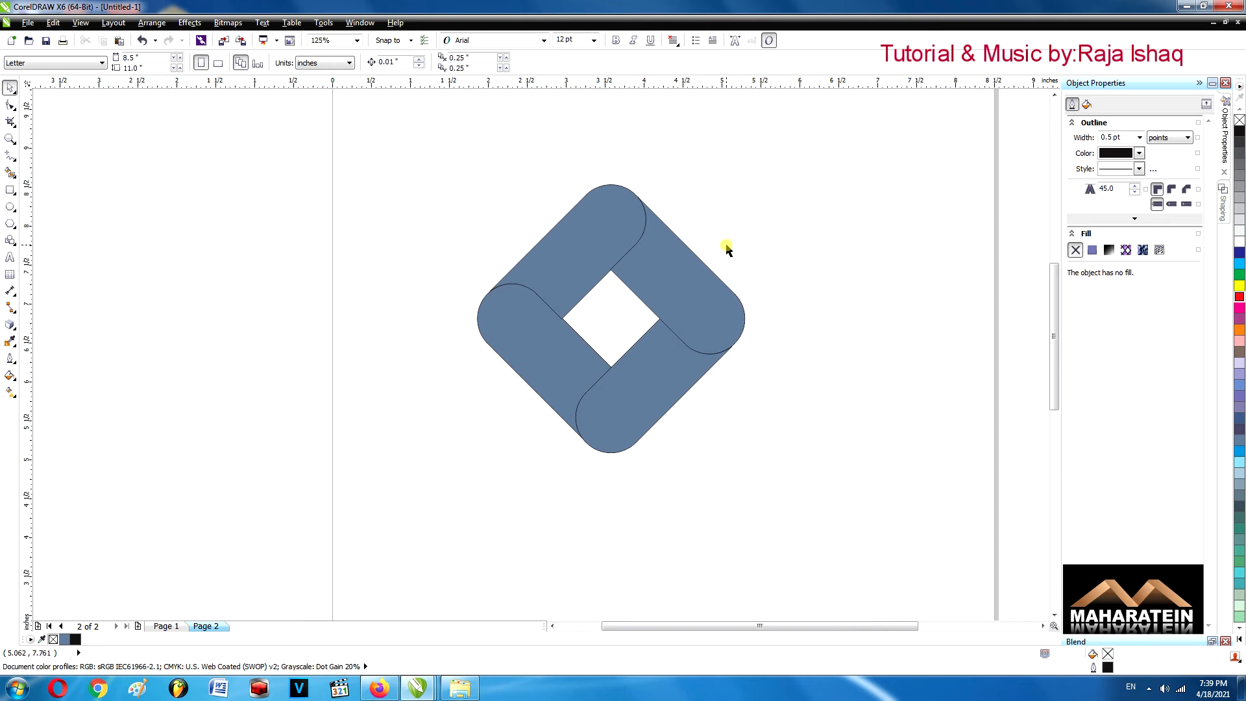
Move all four pieces off the page to its left side and switch to Page 1
{"action": "left_click_drag", "start_coordinate": [409, 179], "coordinate": [766, 477]}
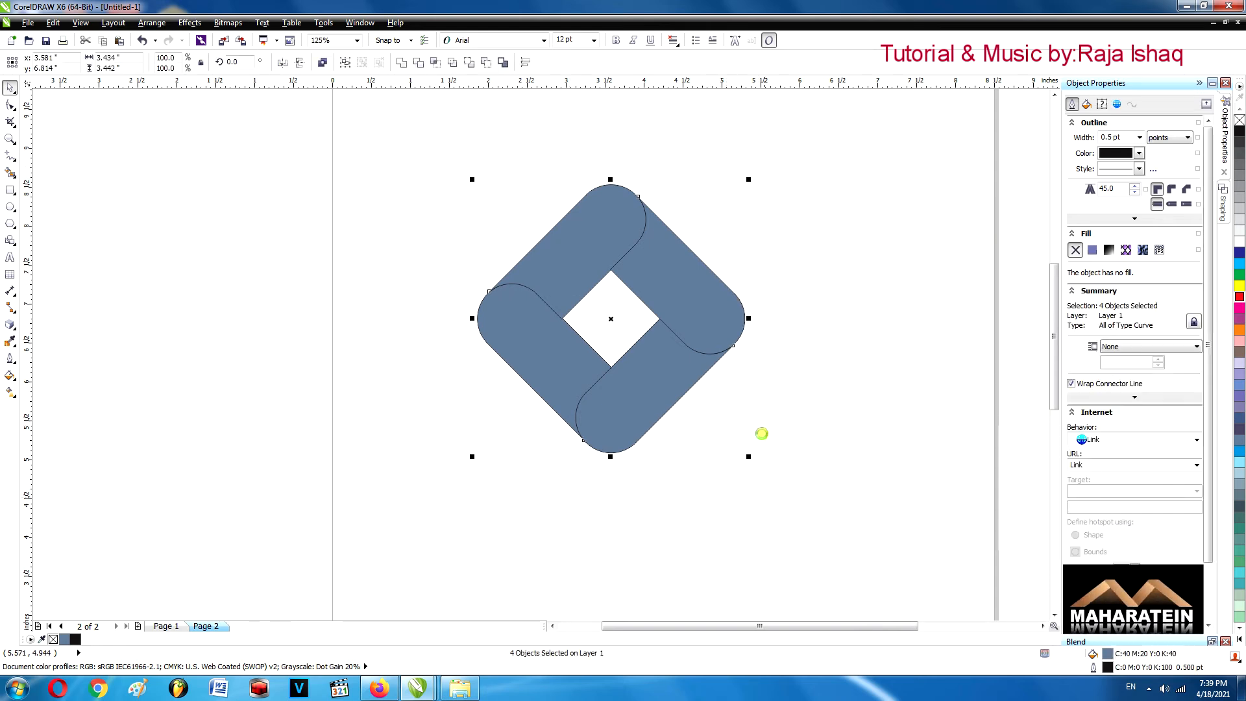
{"action": "scroll", "coordinate": [748, 400], "scroll_direction": "down", "scroll_amount": 1}
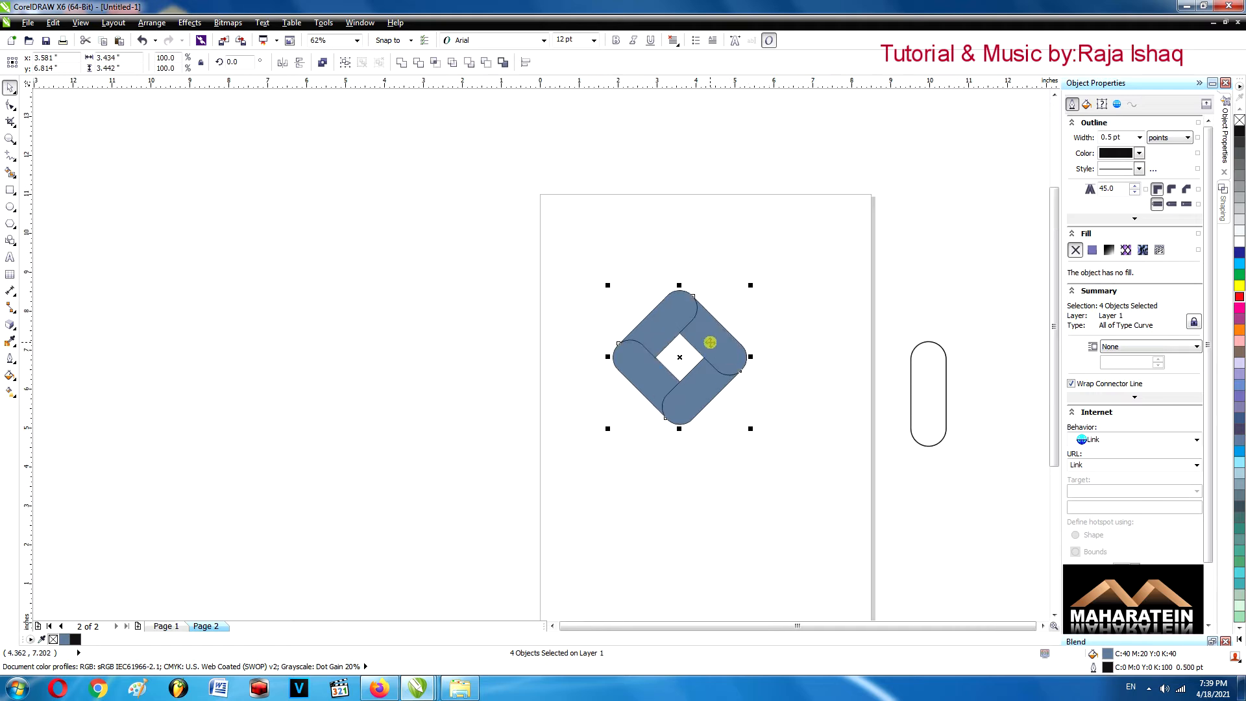
{"action": "left_click_drag", "start_coordinate": [710, 342], "coordinate": [450, 343]}
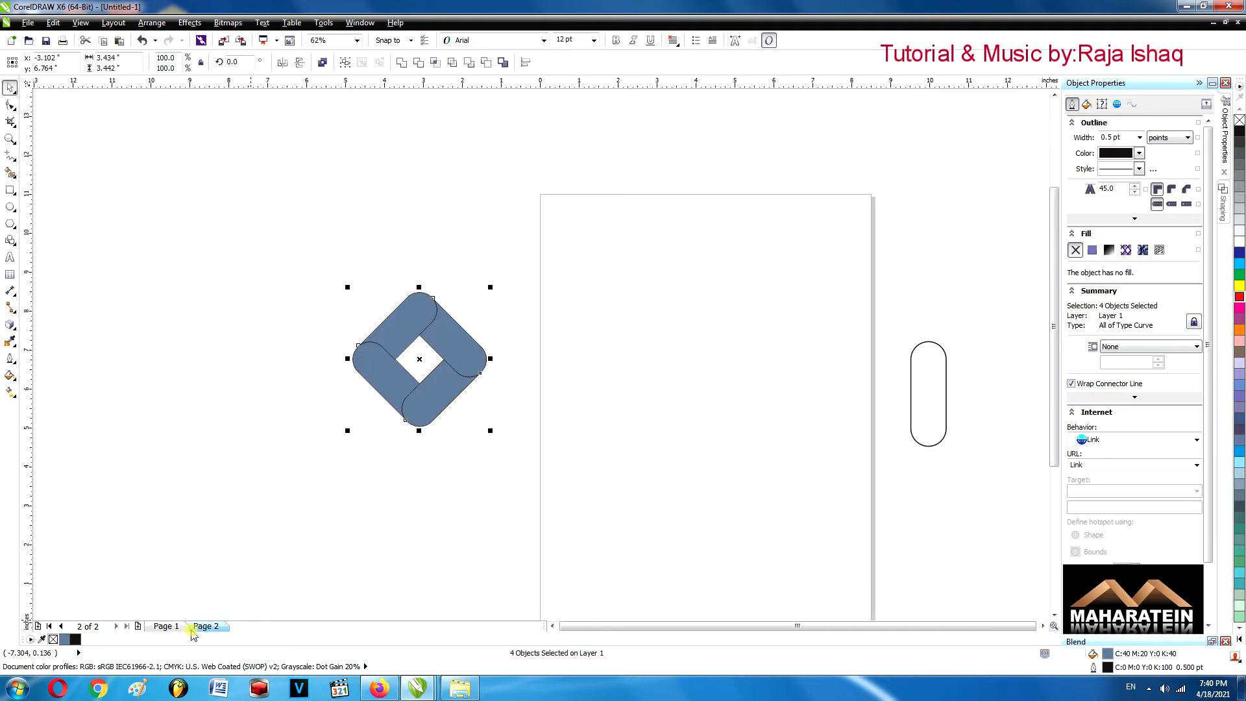
{"action": "left_click", "coordinate": [166, 626]}
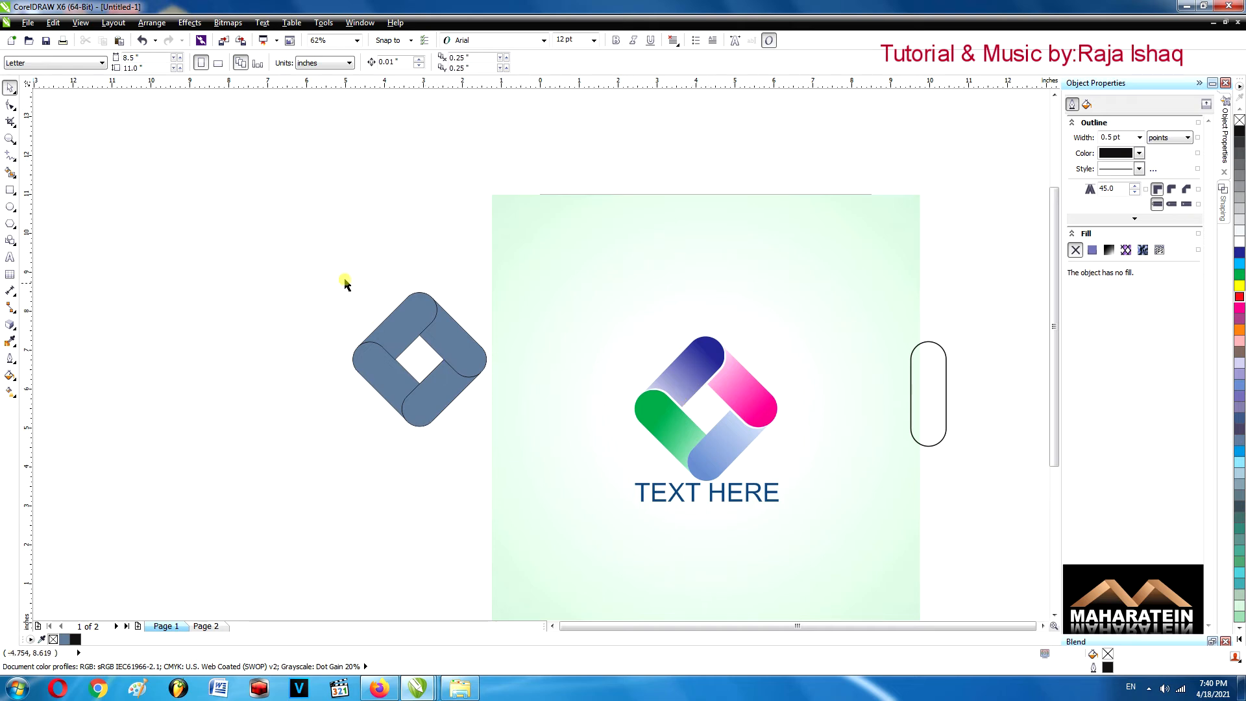
Scale the four-piece diamond up proportionally to about 123% from its lower-left corner
{"action": "left_click_drag", "start_coordinate": [346, 281], "coordinate": [516, 475]}
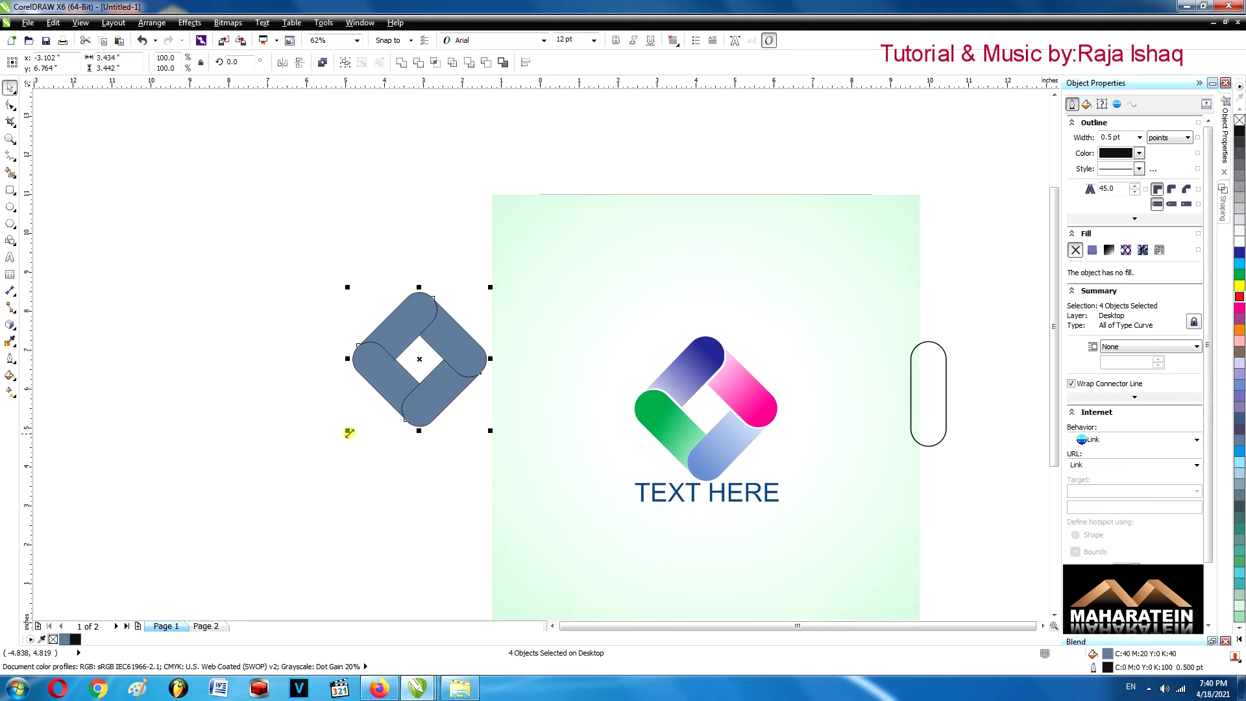
{"action": "left_click_drag", "start_coordinate": [323, 452], "coordinate": [313, 462]}
{"action": "left_click", "coordinate": [340, 495]}
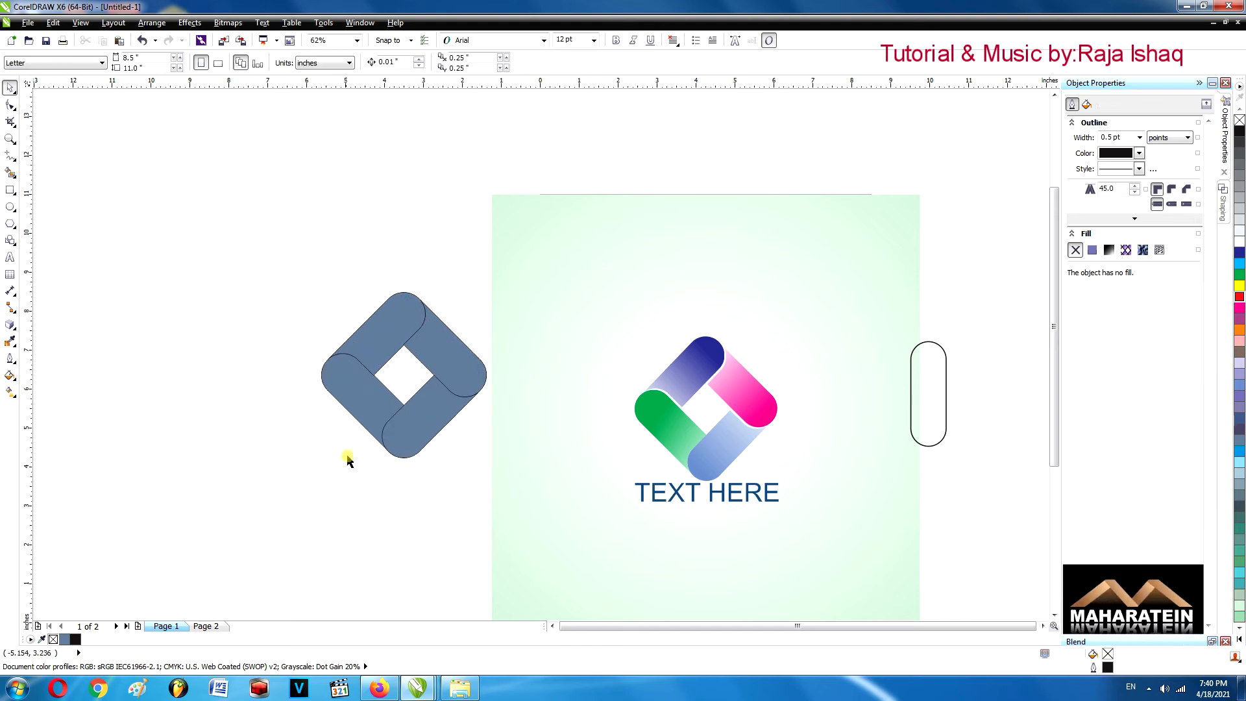
Copy the outline pen, outline color and fill of the sample logo's dark blue gradient piece to the upper-left piece
{"action": "left_click", "coordinate": [378, 337]}
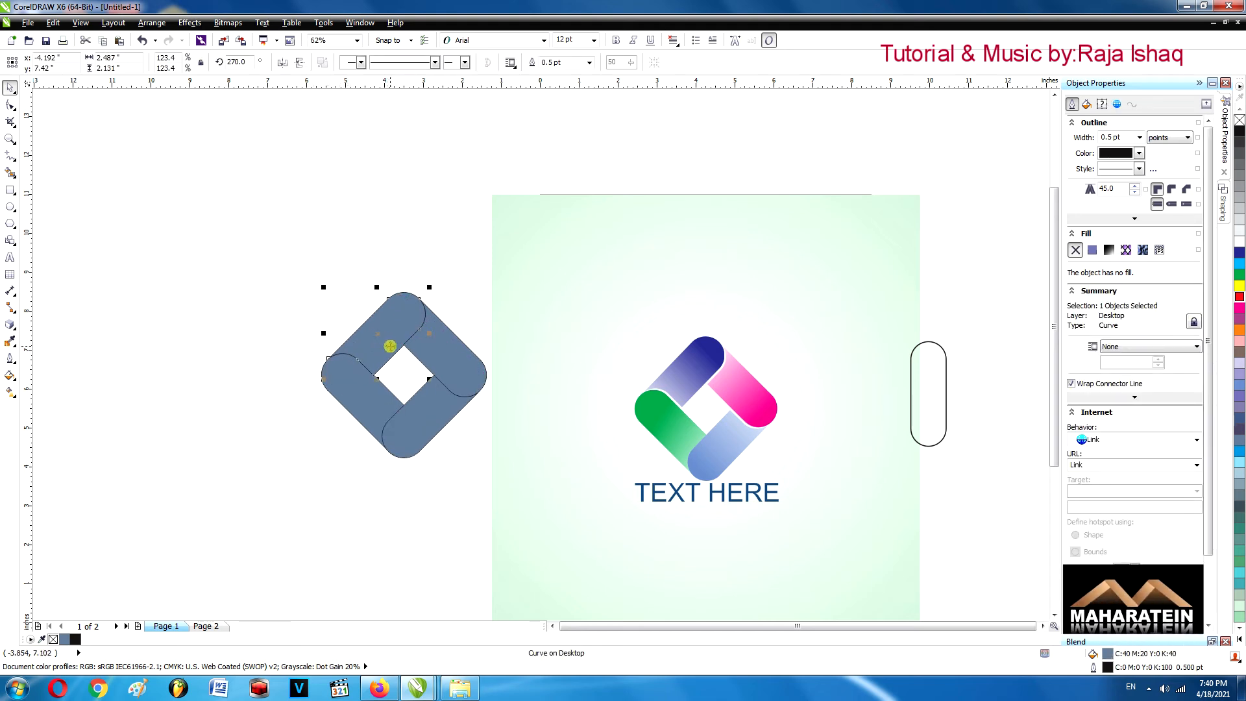
{"action": "left_click", "coordinate": [29, 23]}
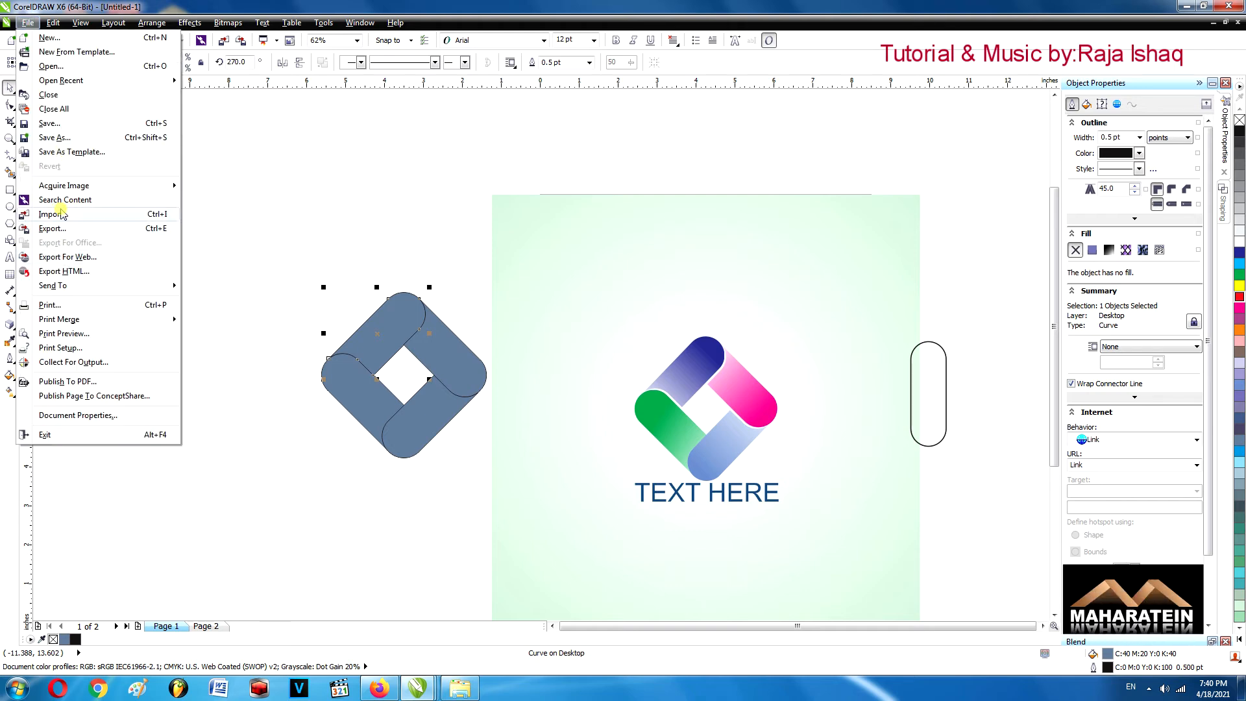
{"action": "mouse_move", "coordinate": [53, 23]}
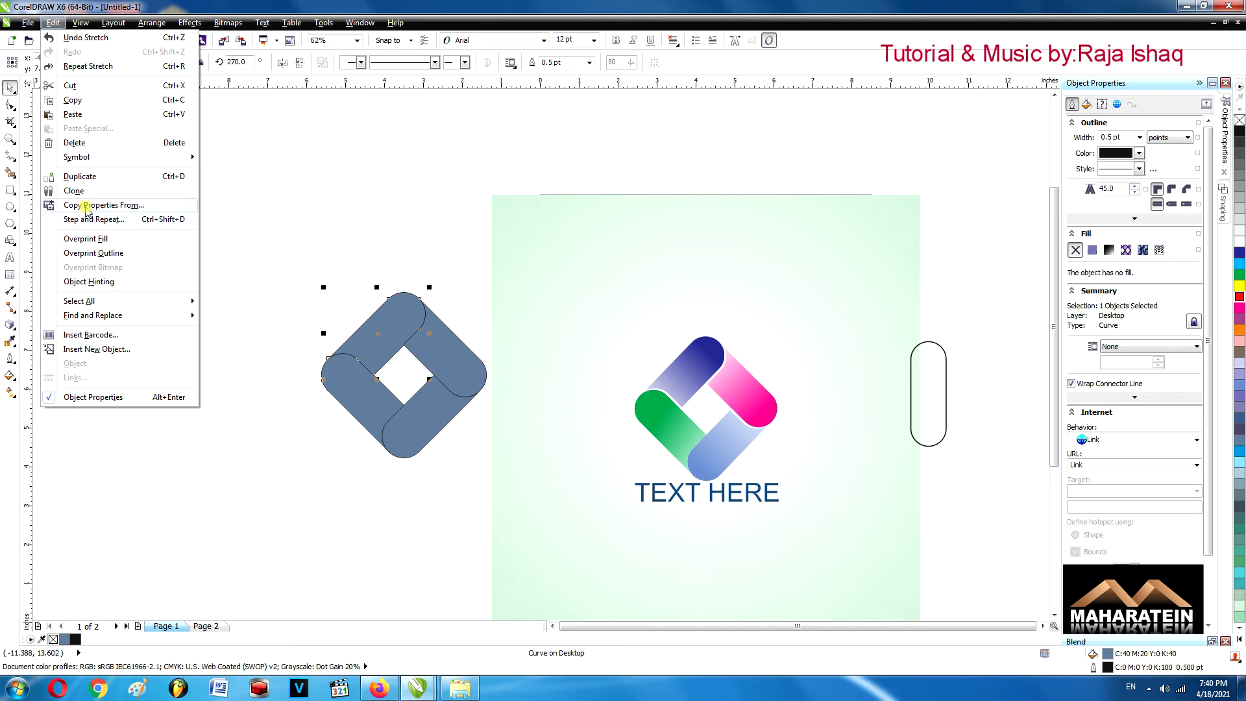
{"action": "left_click", "coordinate": [87, 206]}
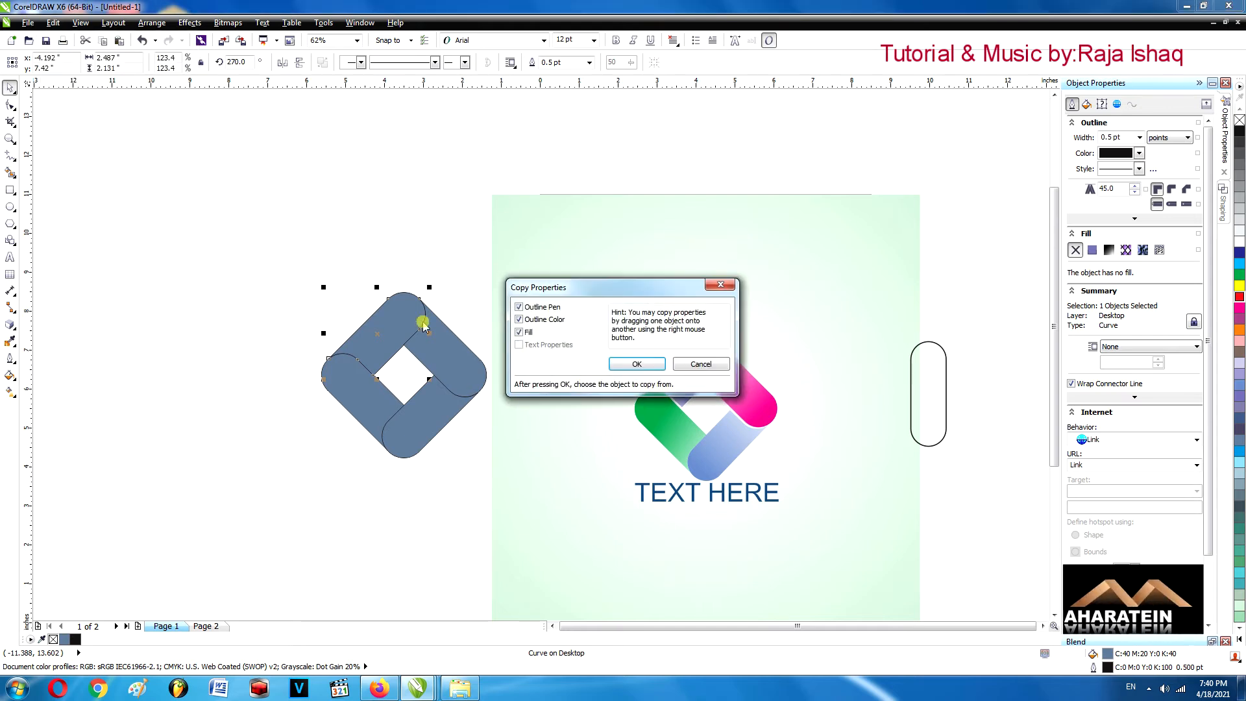
{"action": "left_click", "coordinate": [637, 364]}
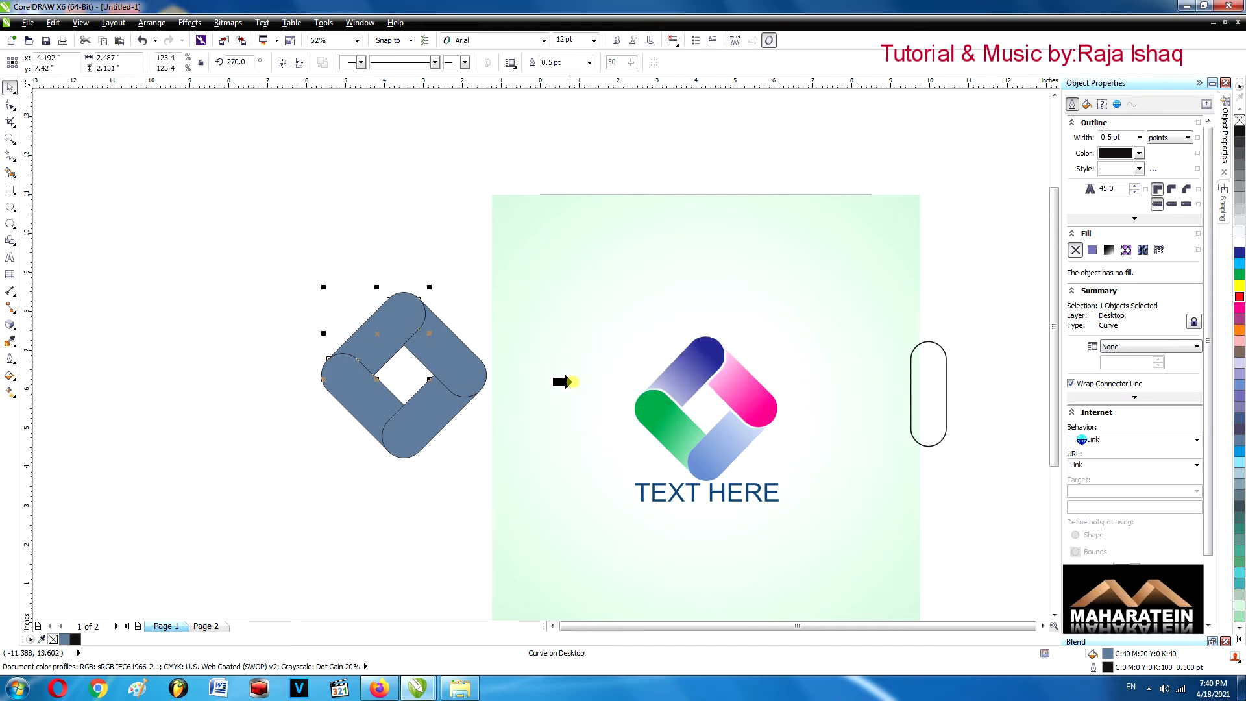
{"action": "left_click", "coordinate": [681, 368]}
Copy the outline pen, outline color and fill of the sample logo's green gradient piece to the lower-left piece
{"action": "left_click", "coordinate": [340, 389]}
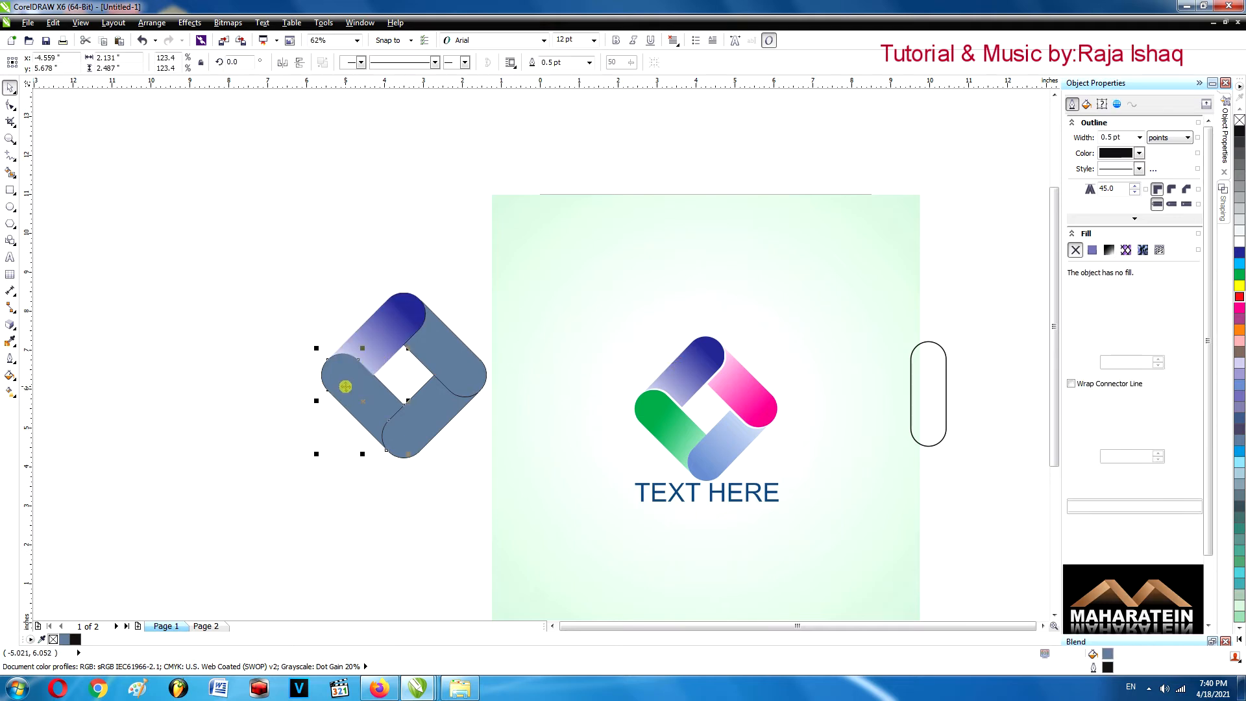
{"action": "left_click", "coordinate": [51, 23]}
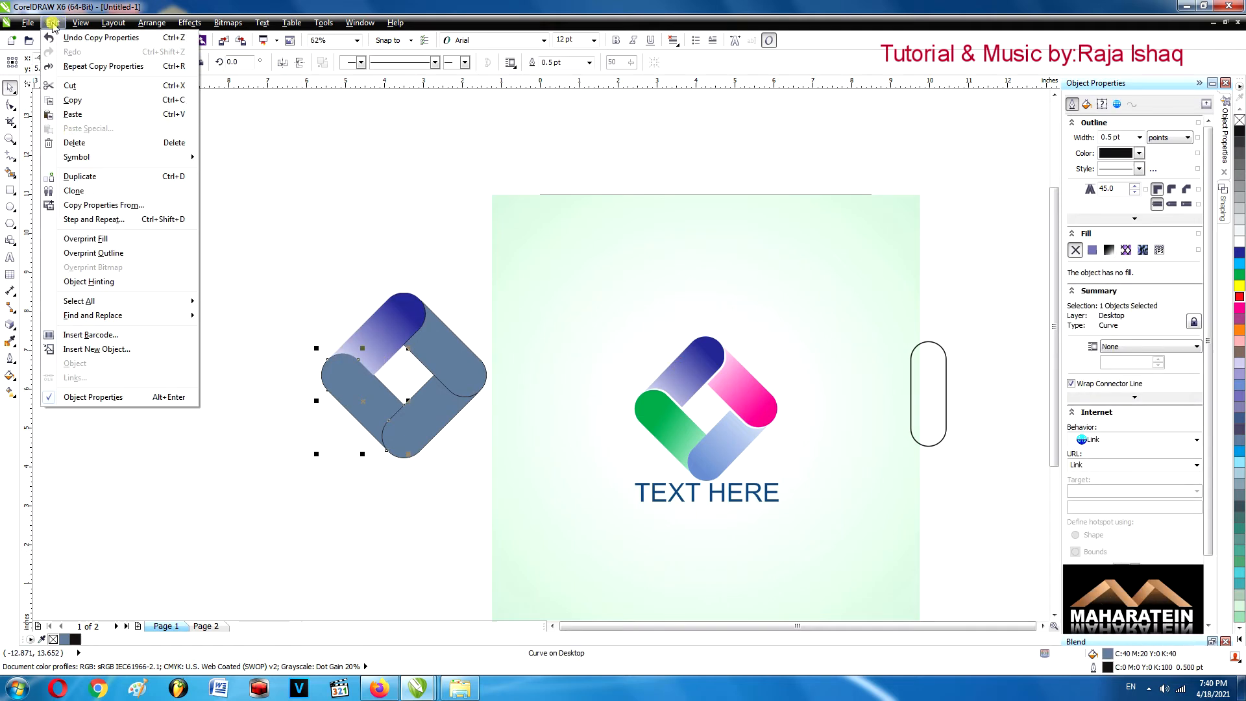
{"action": "left_click", "coordinate": [76, 205]}
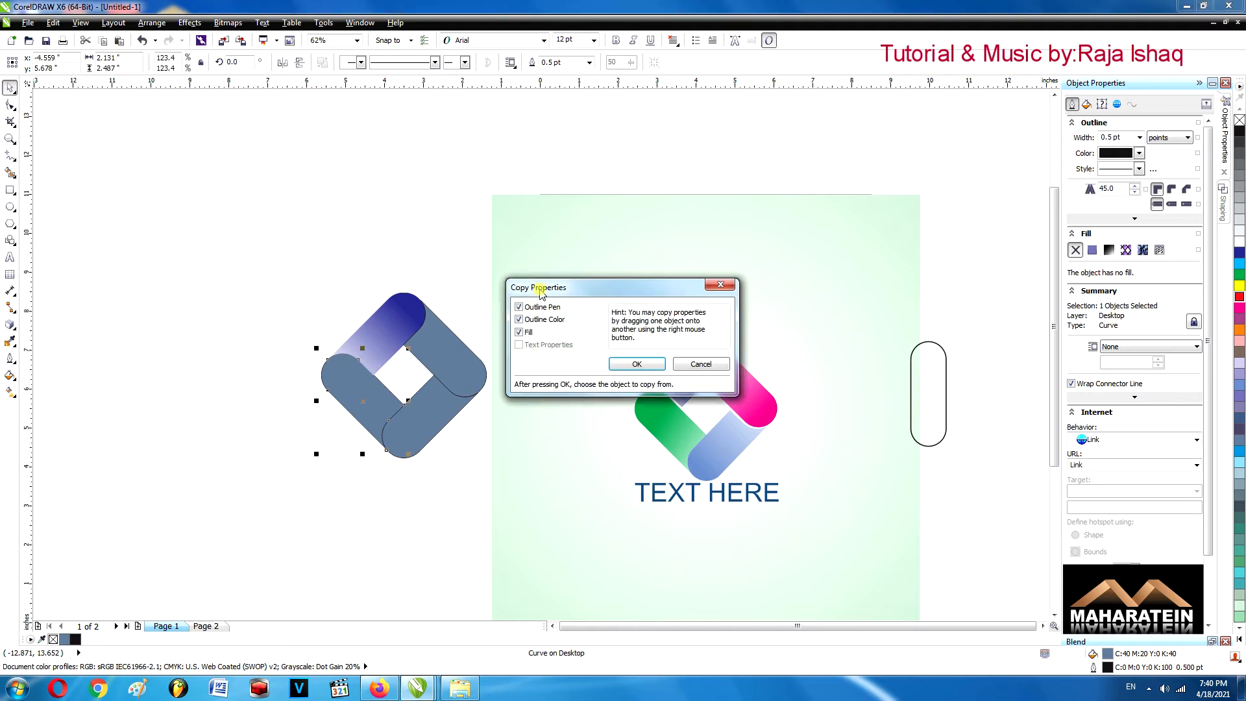
{"action": "left_click", "coordinate": [621, 364]}
{"action": "left_click", "coordinate": [657, 416]}
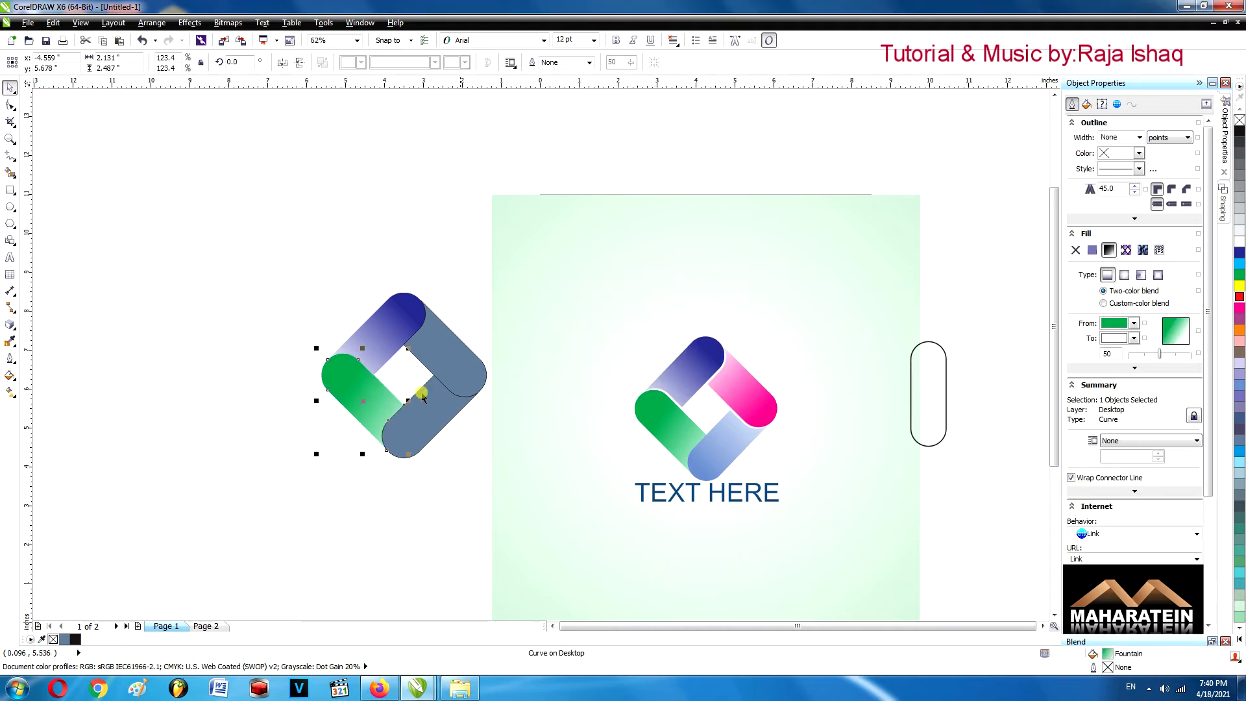
{"action": "left_click", "coordinate": [283, 288]}
Copy the outline pen, outline color and fill of the sample logo's pink gradient piece to the upper-right piece
{"action": "left_click", "coordinate": [436, 347]}
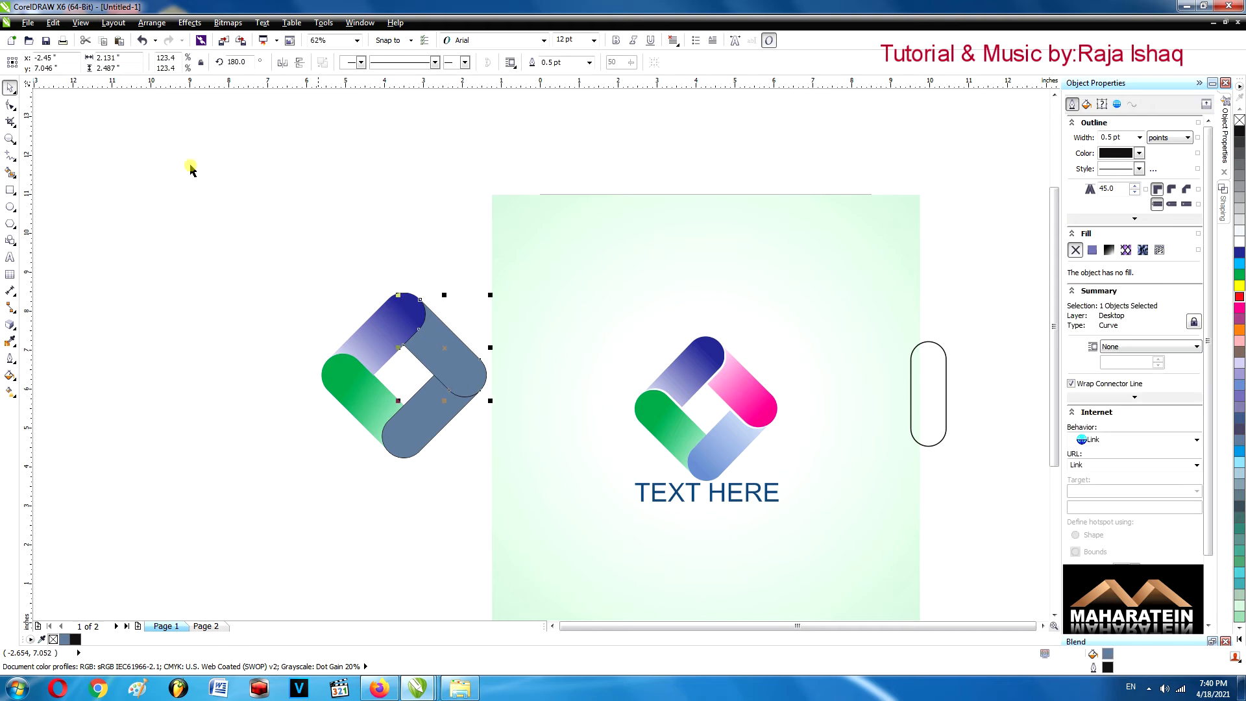
{"action": "left_click", "coordinate": [53, 22]}
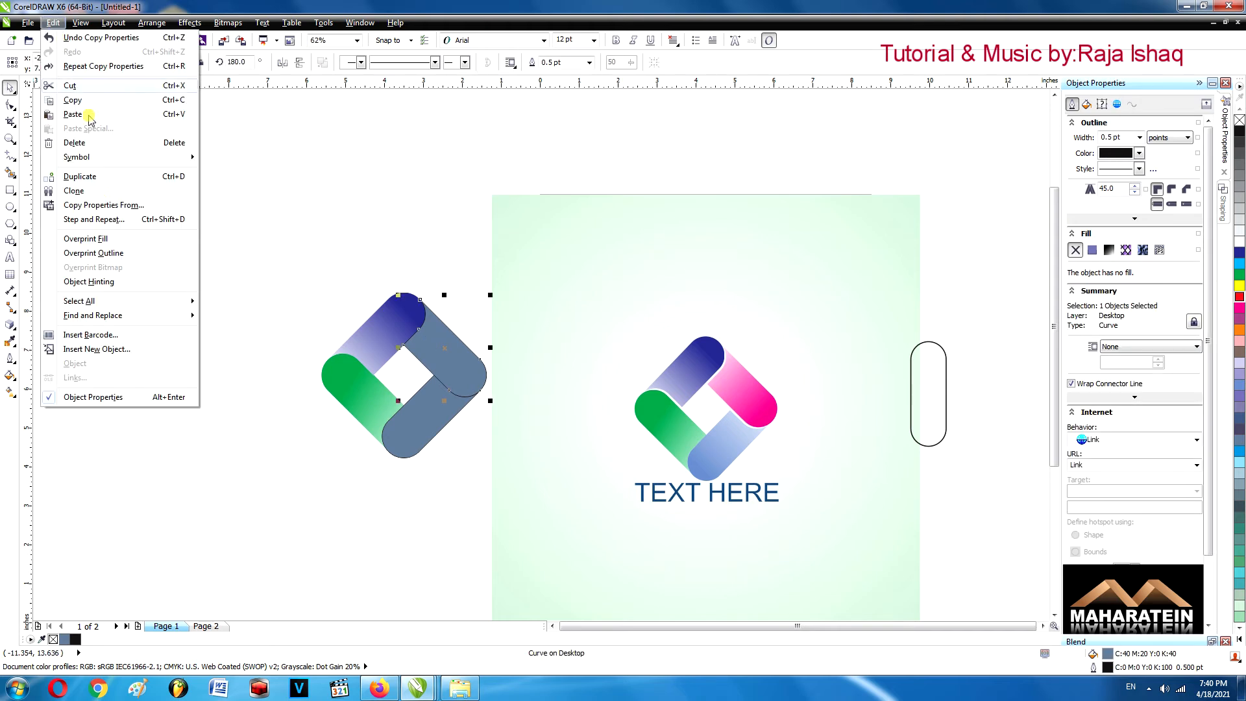
{"action": "left_click", "coordinate": [98, 205]}
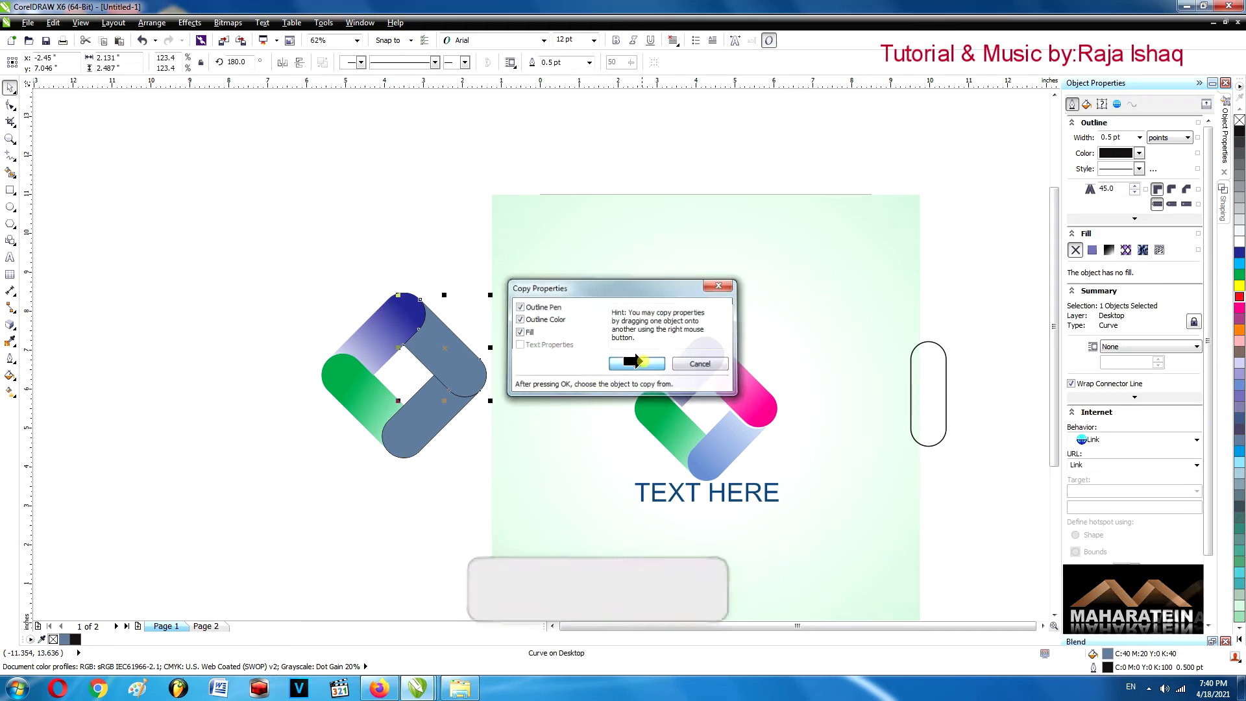
{"action": "left_click", "coordinate": [639, 370]}
{"action": "left_click", "coordinate": [729, 373]}
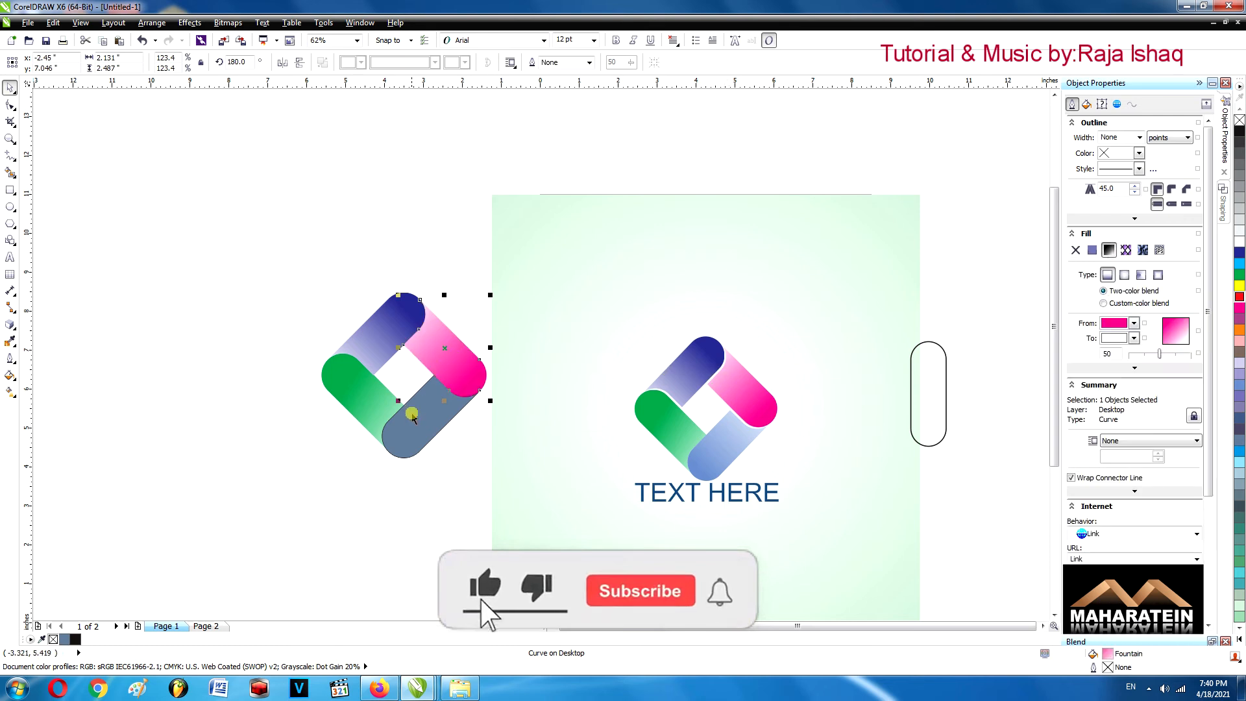
Copy the outline pen, outline color and fill of the sample logo's light blue gradient piece to the lower-right piece
{"action": "left_click", "coordinate": [411, 415]}
{"action": "left_click", "coordinate": [52, 23]}
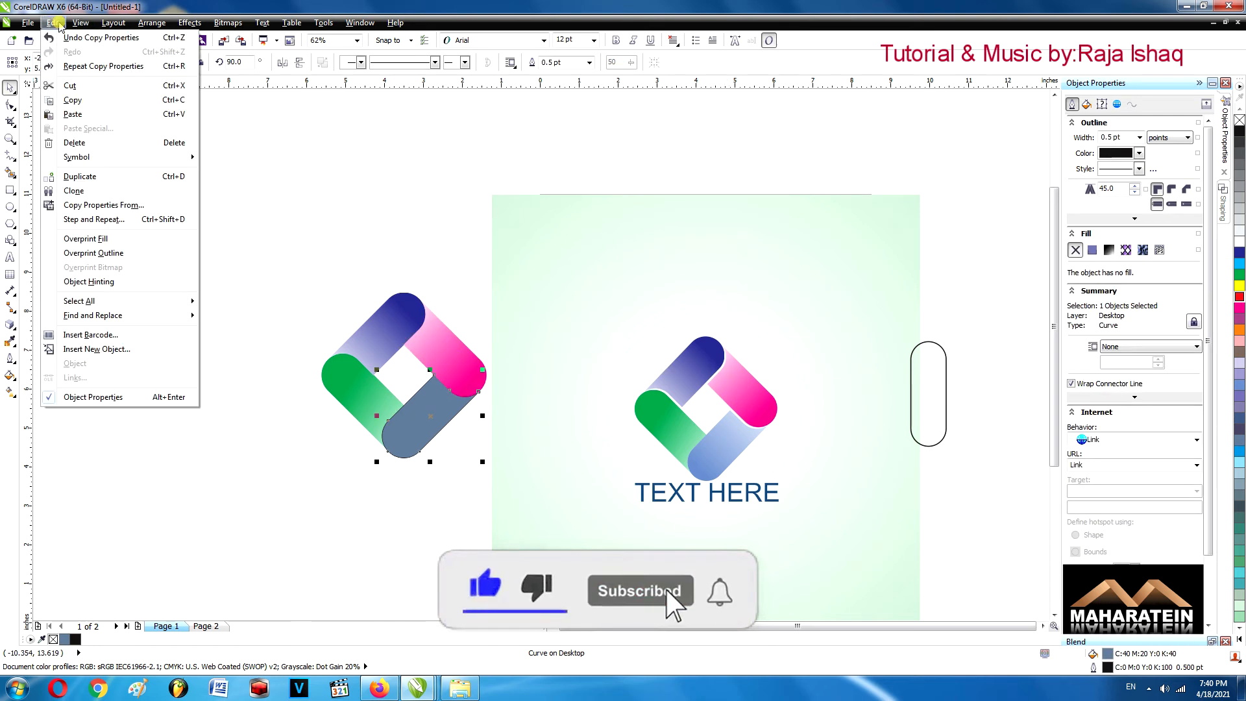
{"action": "left_click", "coordinate": [91, 204]}
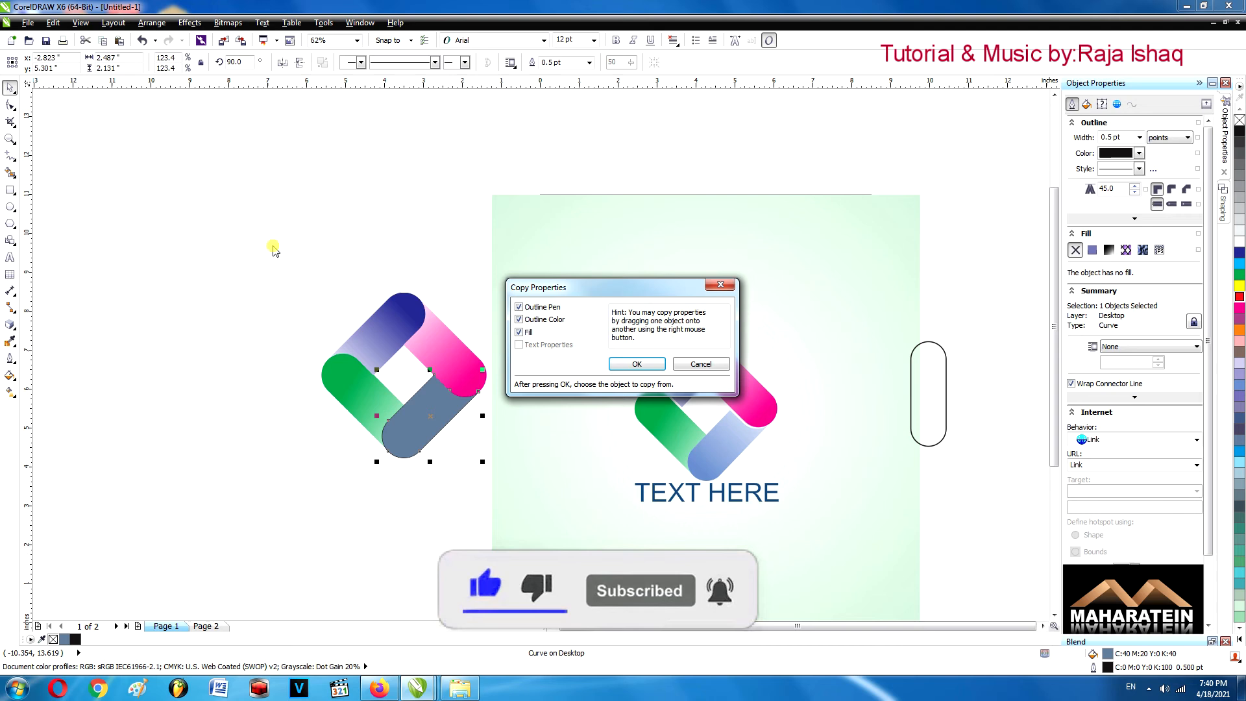
{"action": "left_click", "coordinate": [634, 364]}
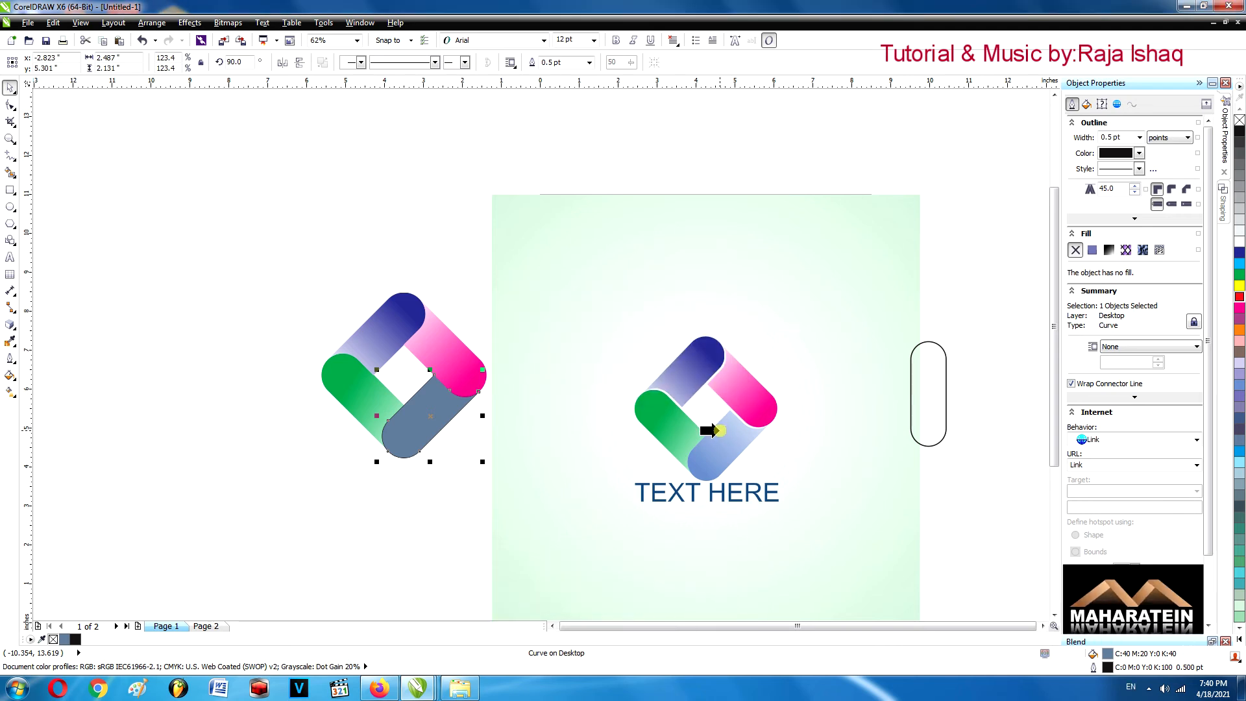
{"action": "left_click", "coordinate": [714, 432]}
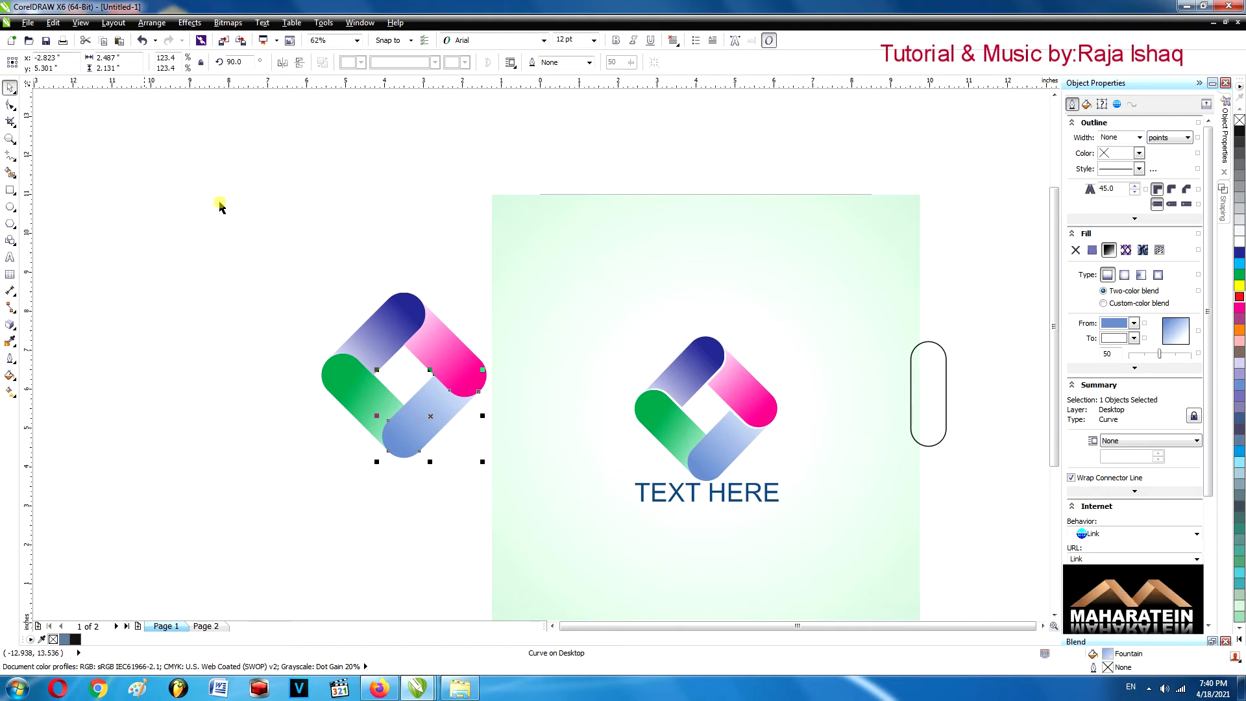
Select all four gradient-filled pieces beside the page and switch to Page 2
{"action": "left_click", "coordinate": [242, 244]}
{"action": "left_click_drag", "start_coordinate": [250, 257], "coordinate": [495, 500]}
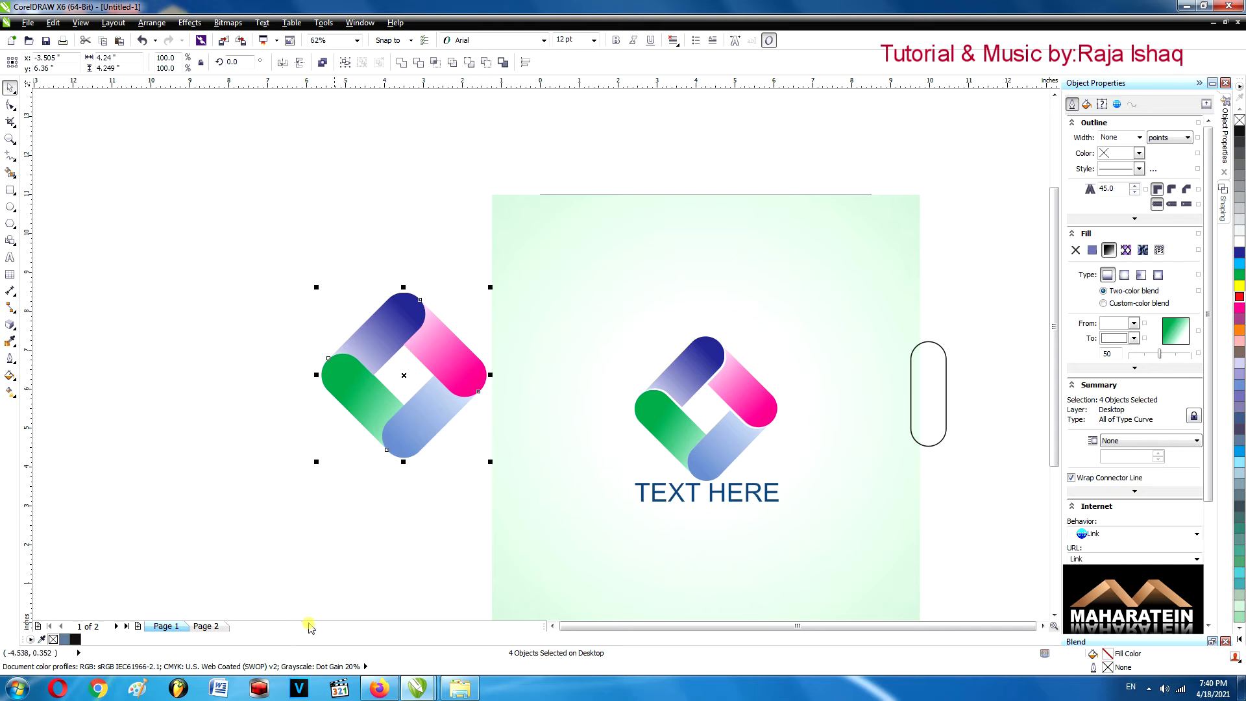
{"action": "left_click", "coordinate": [205, 626]}
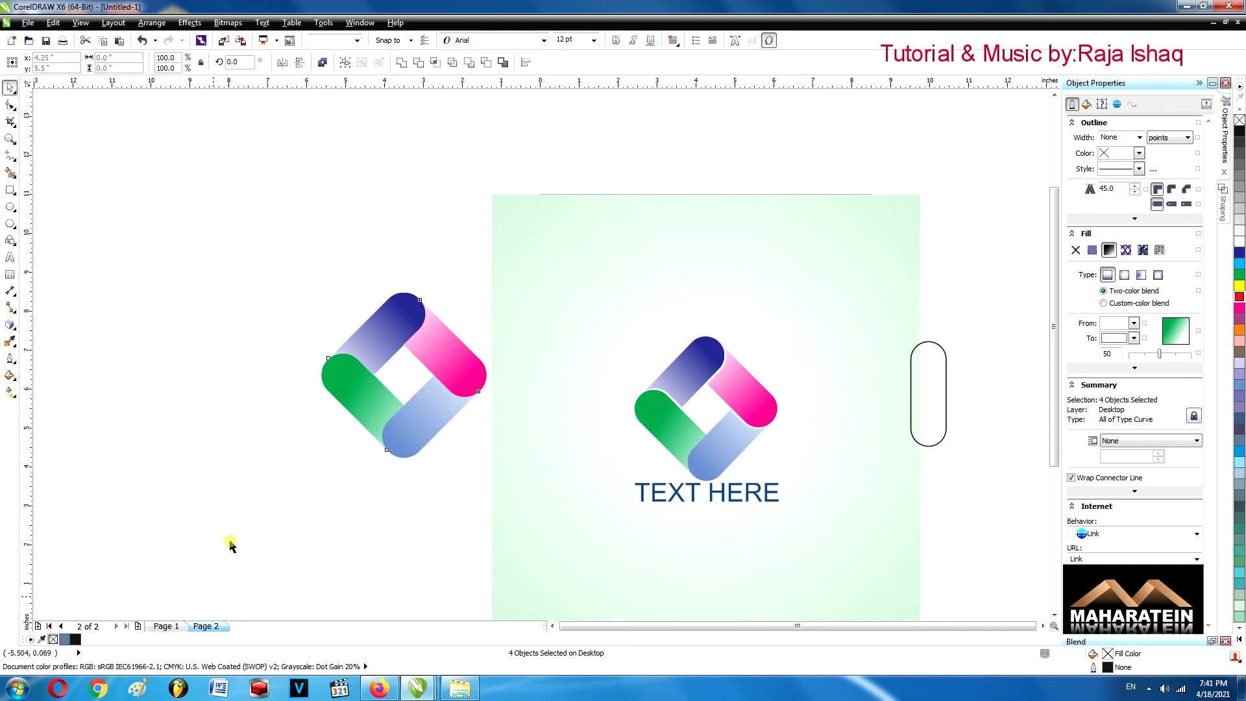
Group the four gradient pieces and centre the group on Page 2
{"action": "right_click", "coordinate": [368, 355]}
{"action": "key", "text": "Escape"}
{"action": "left_click_drag", "start_coordinate": [271, 239], "coordinate": [562, 521]}
{"action": "right_click", "coordinate": [439, 354]}
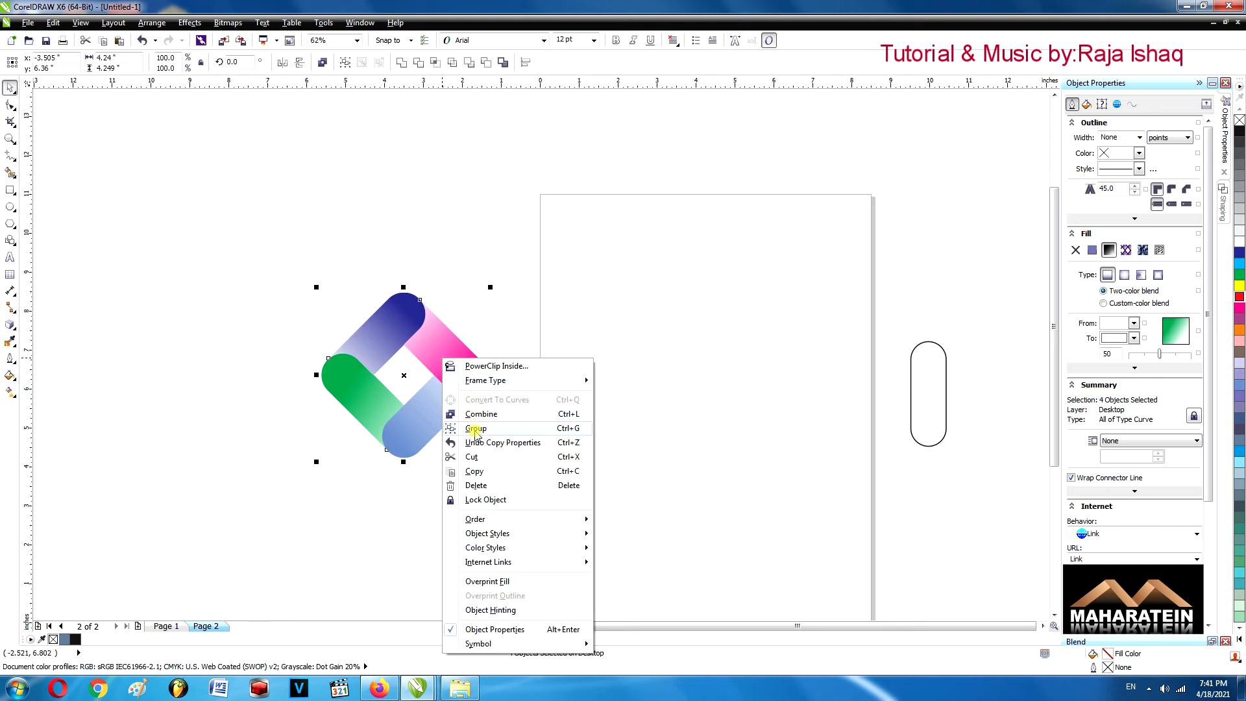
{"action": "left_click", "coordinate": [474, 425]}
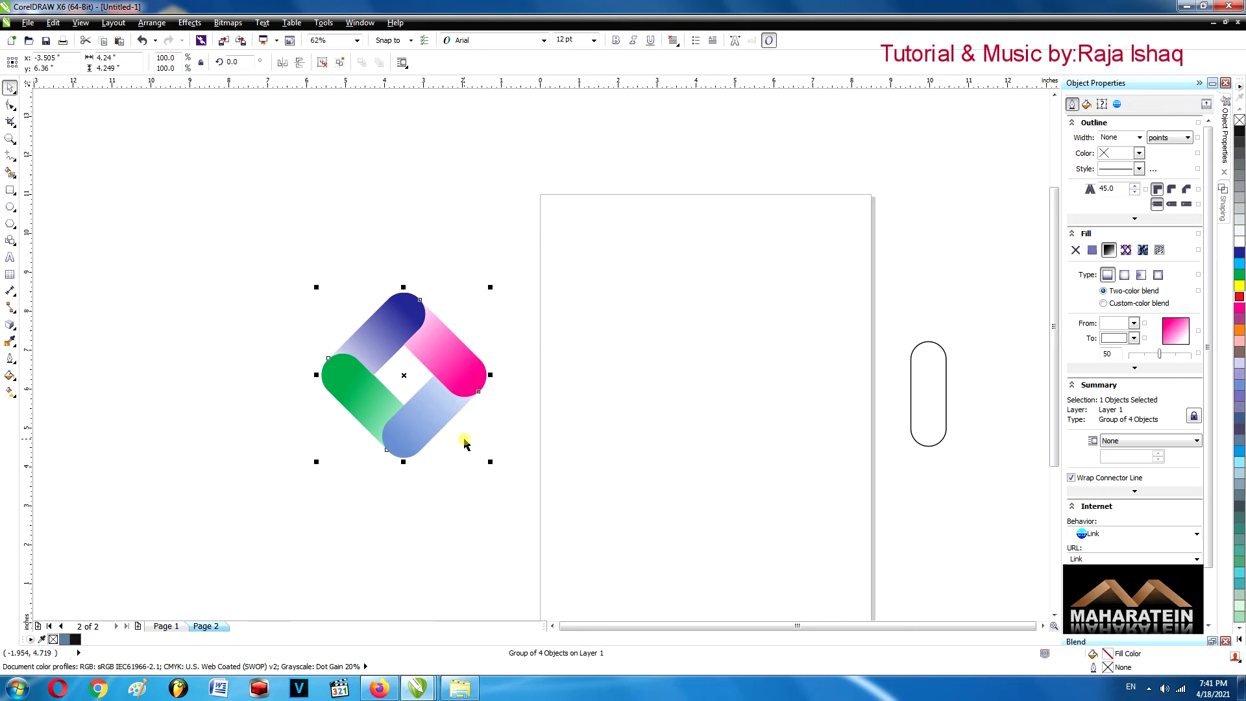
{"action": "key", "text": "p"}
{"action": "left_click", "coordinate": [354, 571]}
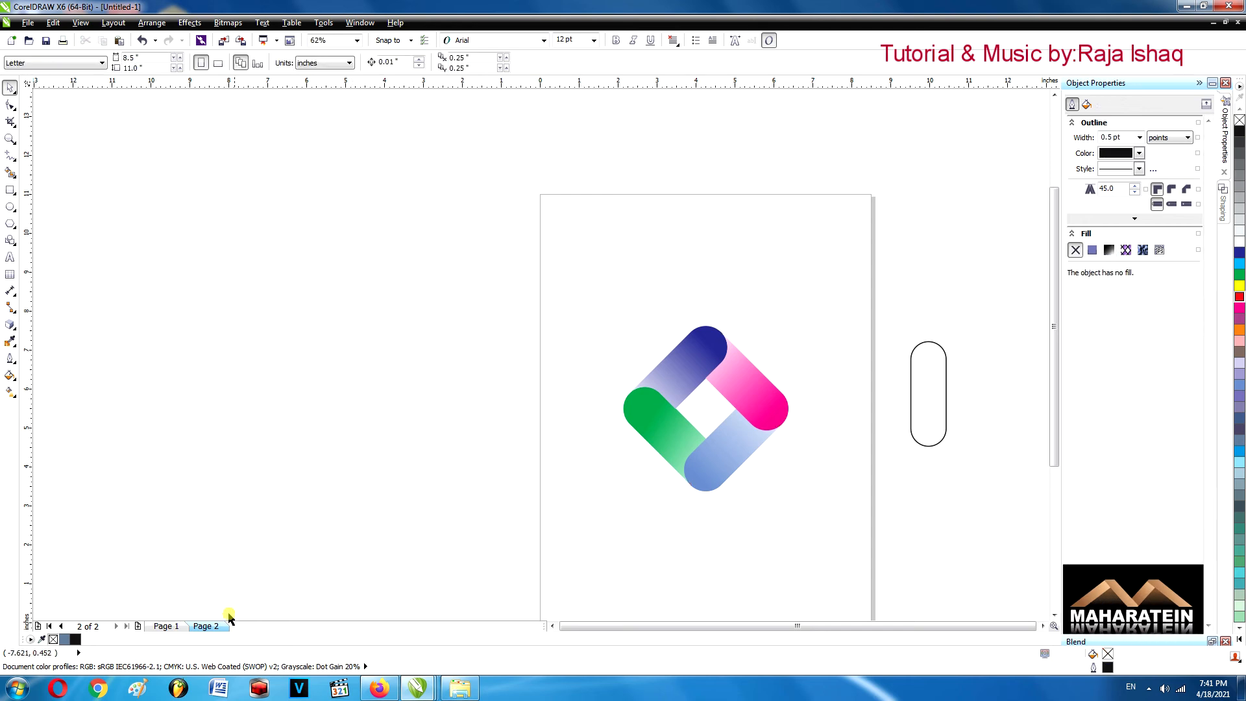
Set the page width to 11 inches and delete the leftover unfilled rounded shape beside the logo
{"action": "left_click", "coordinate": [151, 67]}
{"action": "double_click", "coordinate": [139, 57]}
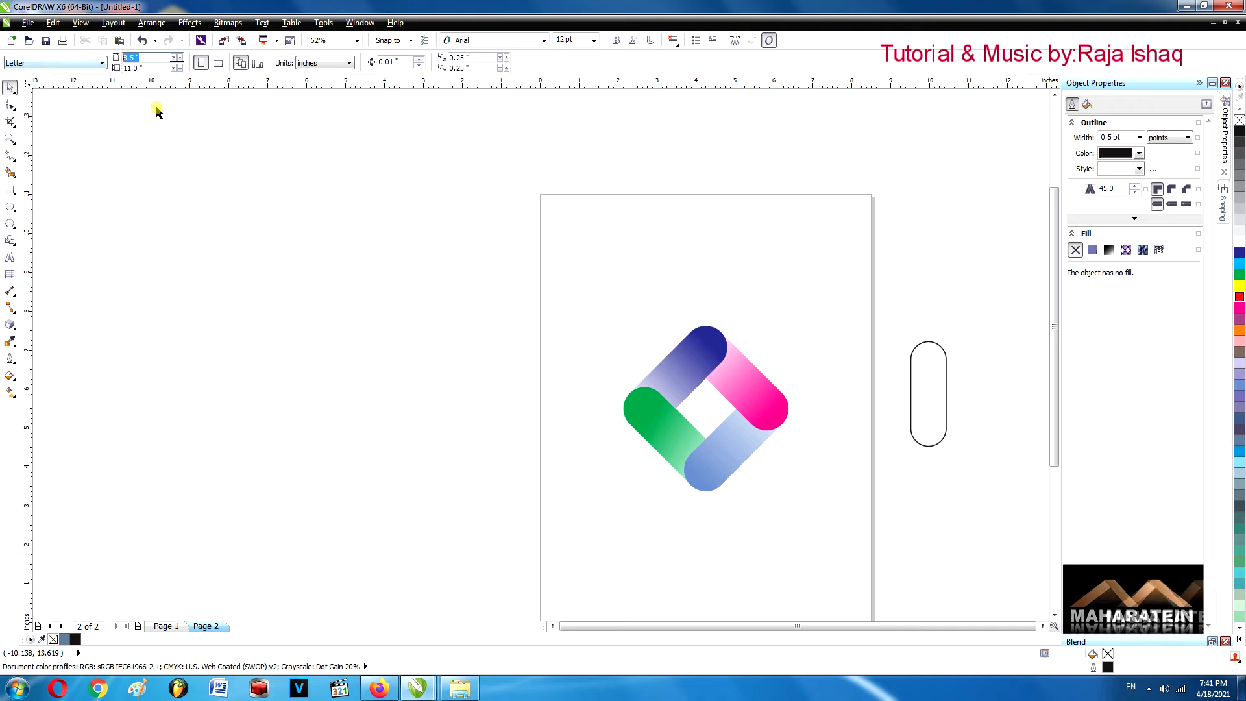
{"action": "type", "text": "11"}
{"action": "key", "text": "Return"}
{"action": "left_click", "coordinate": [911, 396]}
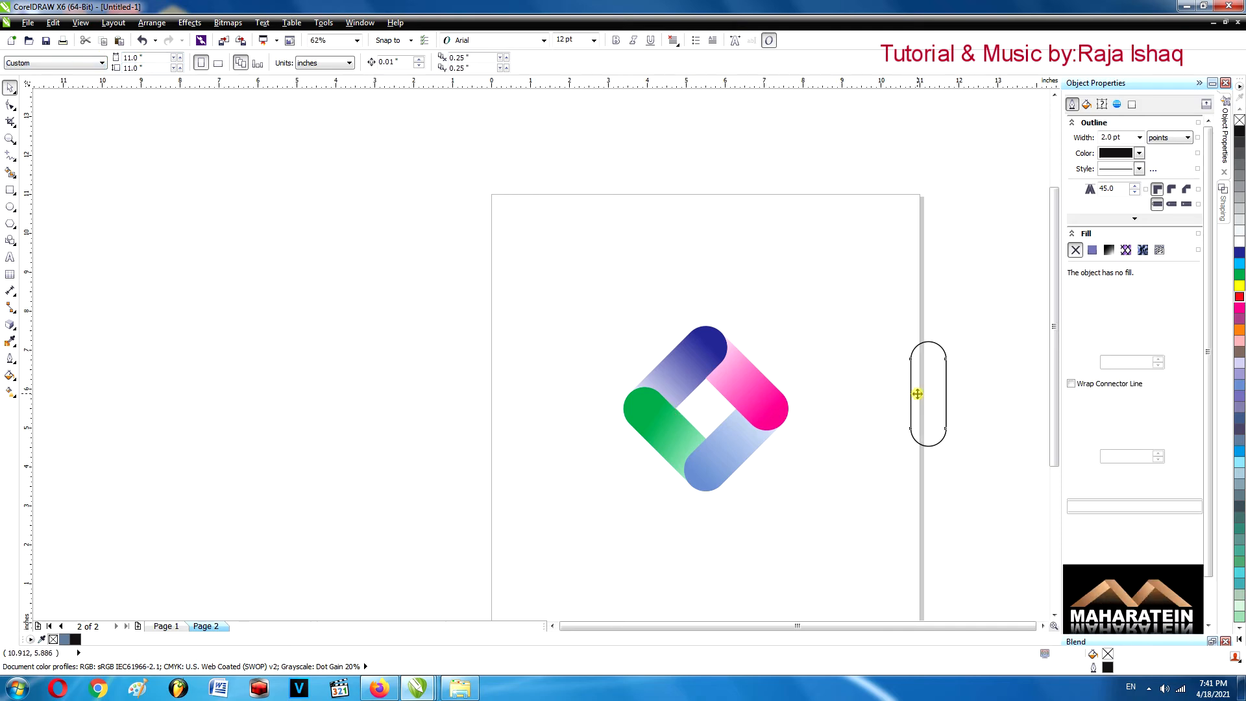
{"action": "key", "text": "Delete"}
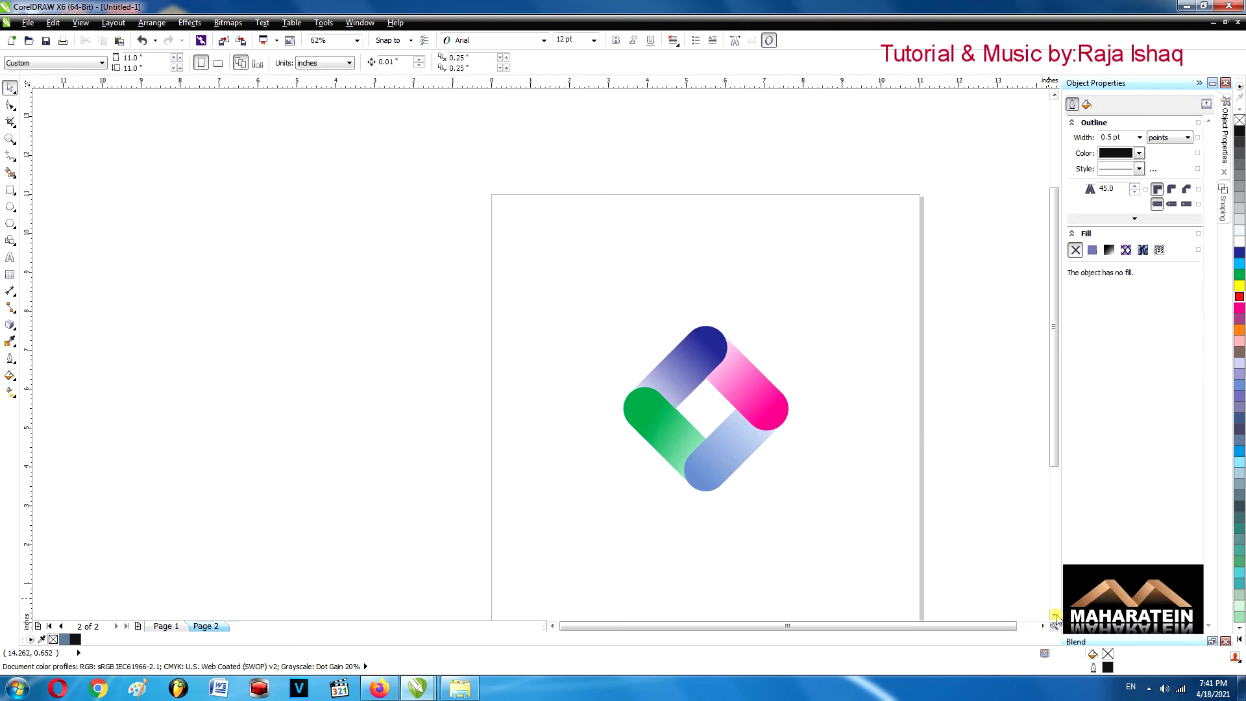
Copy the TEXT HERE caption from Page 1 and paste it onto Page 2
{"action": "left_click", "coordinate": [1054, 614]}
{"action": "left_click", "coordinate": [1055, 614]}
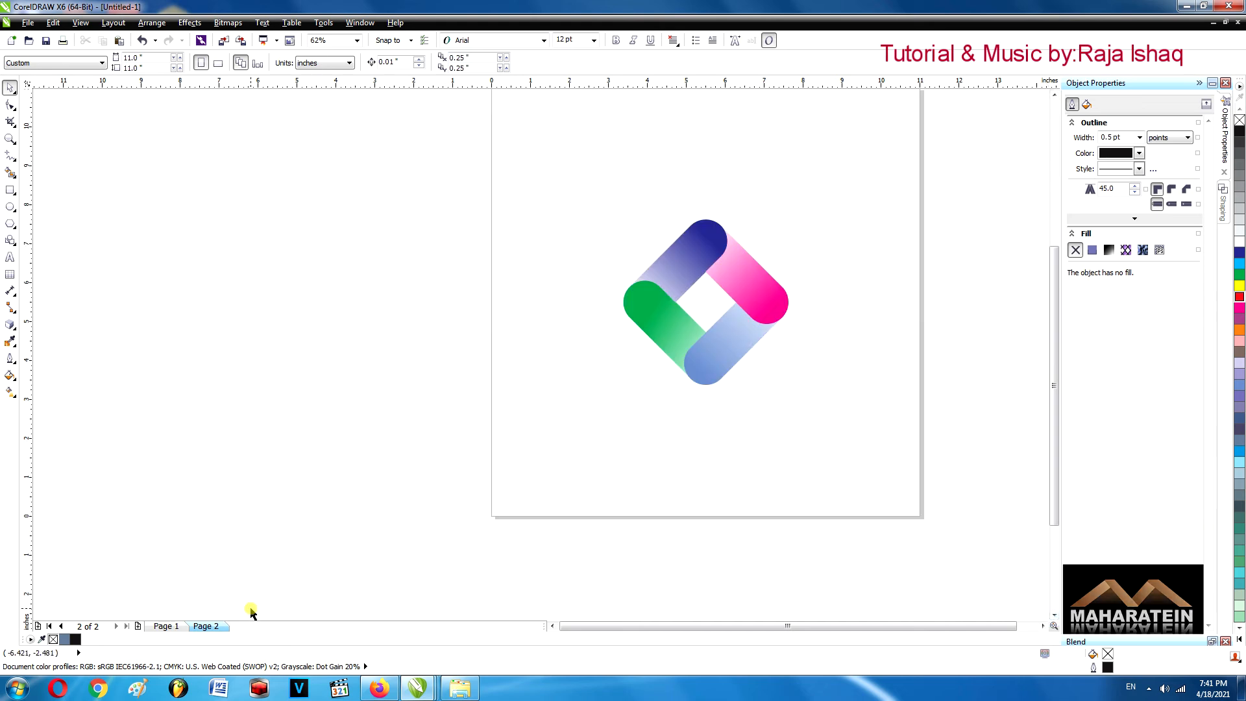
{"action": "left_click", "coordinate": [167, 625]}
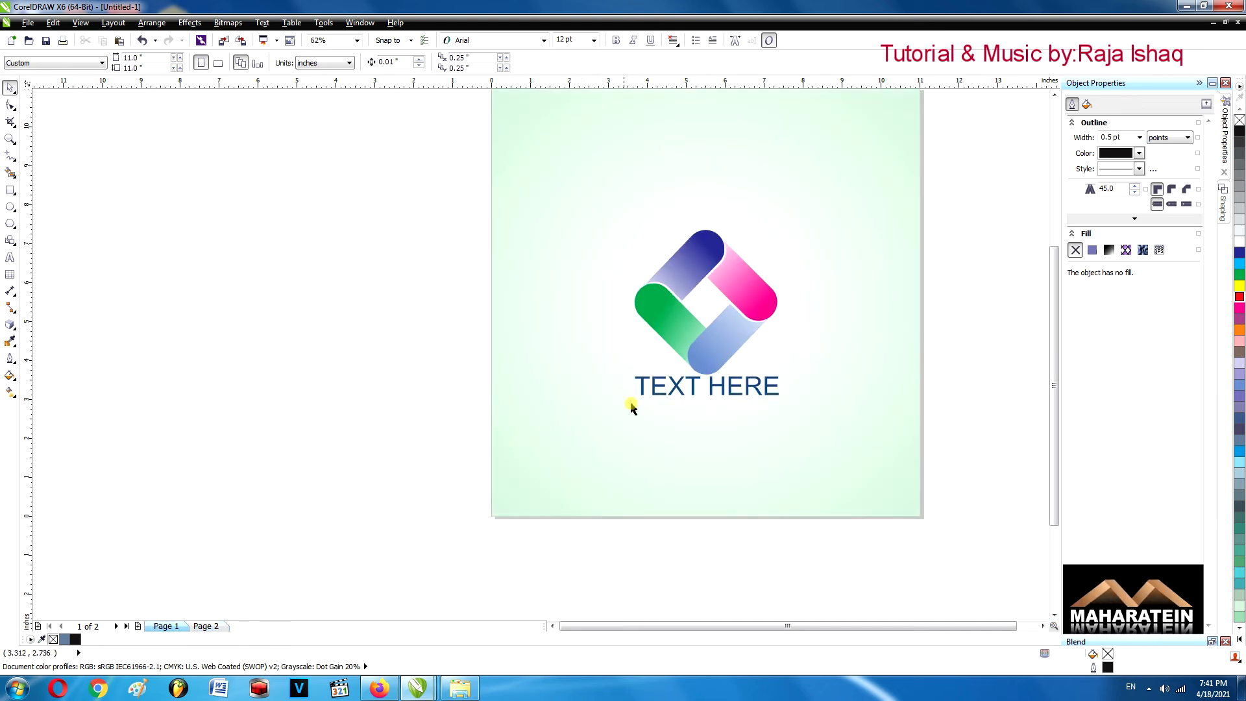
{"action": "left_click", "coordinate": [641, 389]}
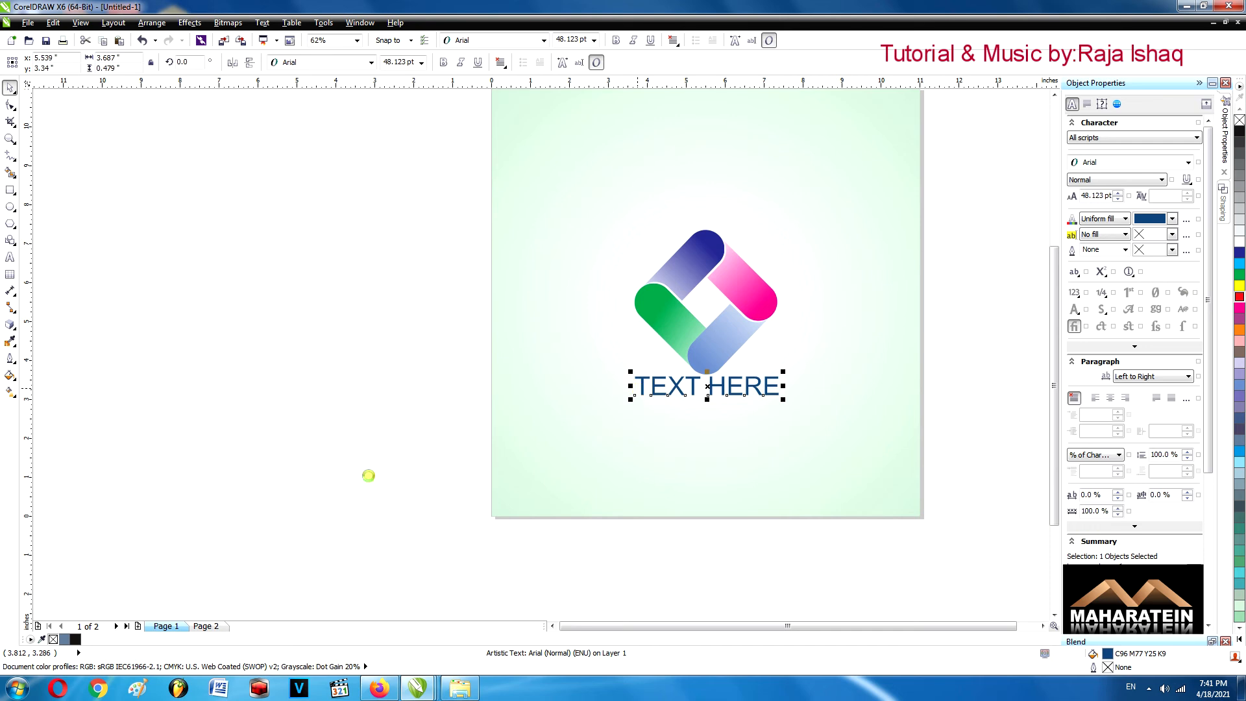
{"action": "left_click", "coordinate": [207, 629]}
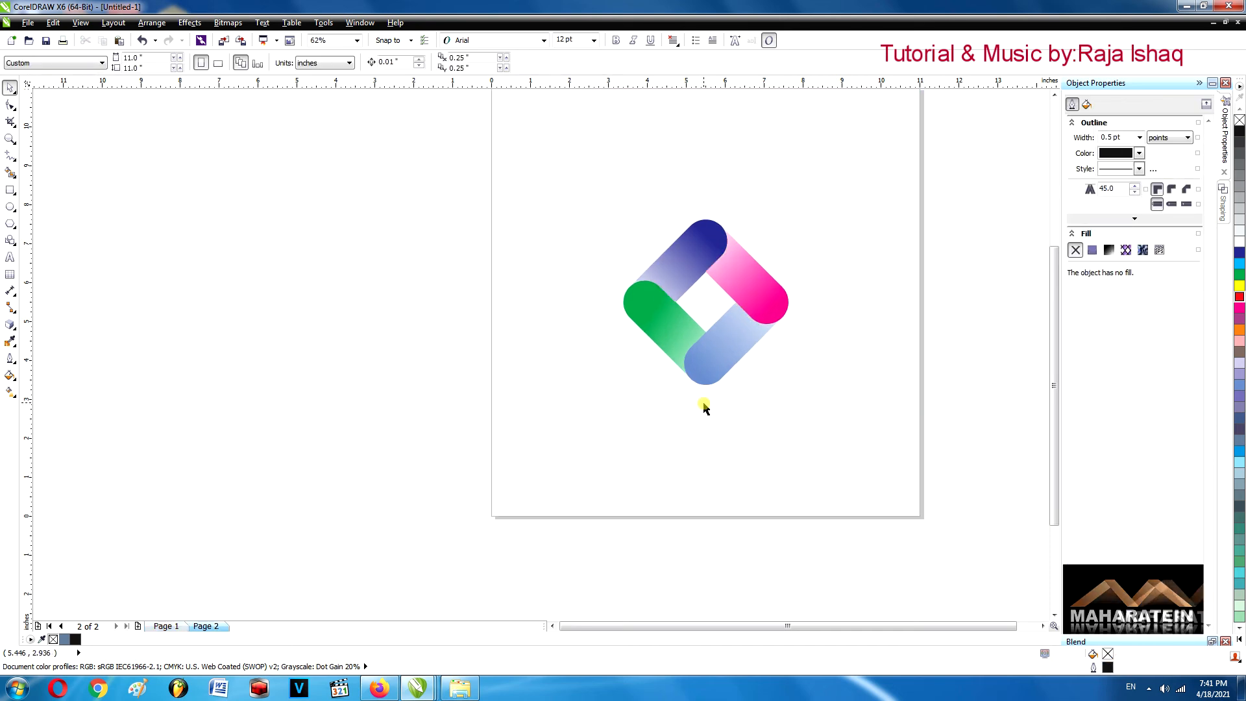
{"action": "key", "text": "ctrl+v"}
Move the grouped logo up above the TEXT HERE caption and centre it horizontally on the text
{"action": "left_click", "coordinate": [719, 324]}
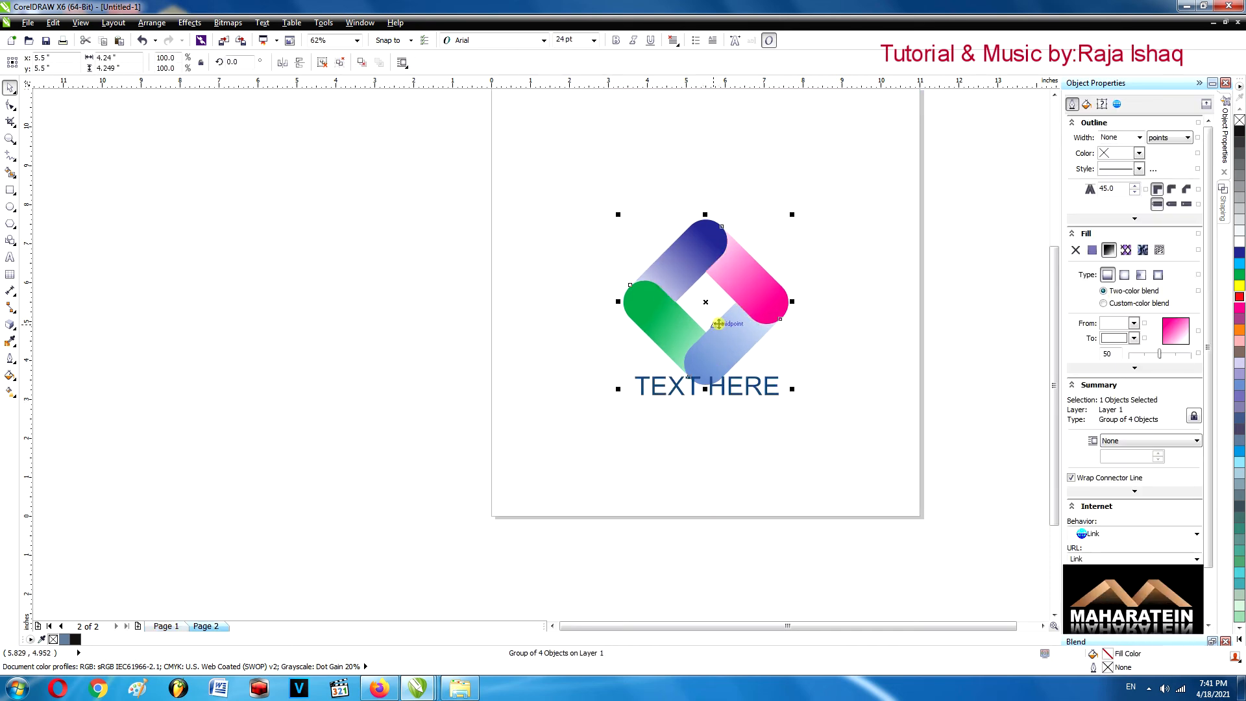
{"action": "left_click_drag", "start_coordinate": [718, 323], "coordinate": [721, 300]}
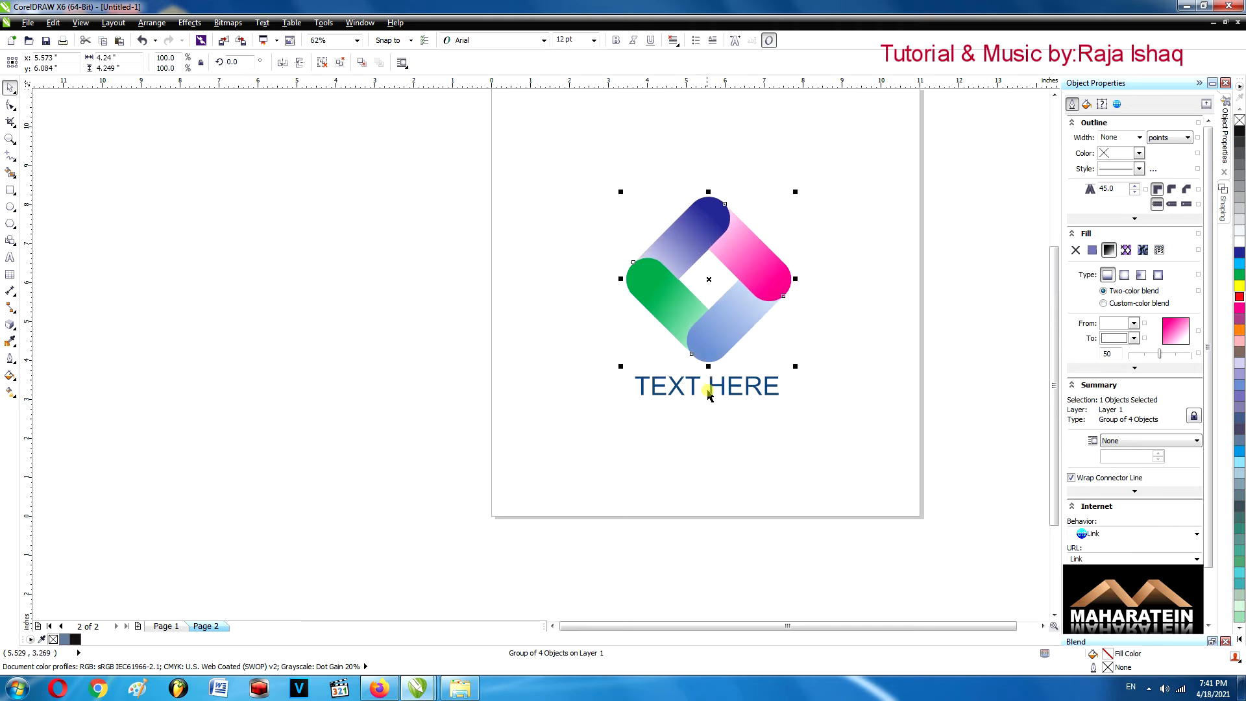
{"action": "left_click", "coordinate": [709, 392], "text": "shift"}
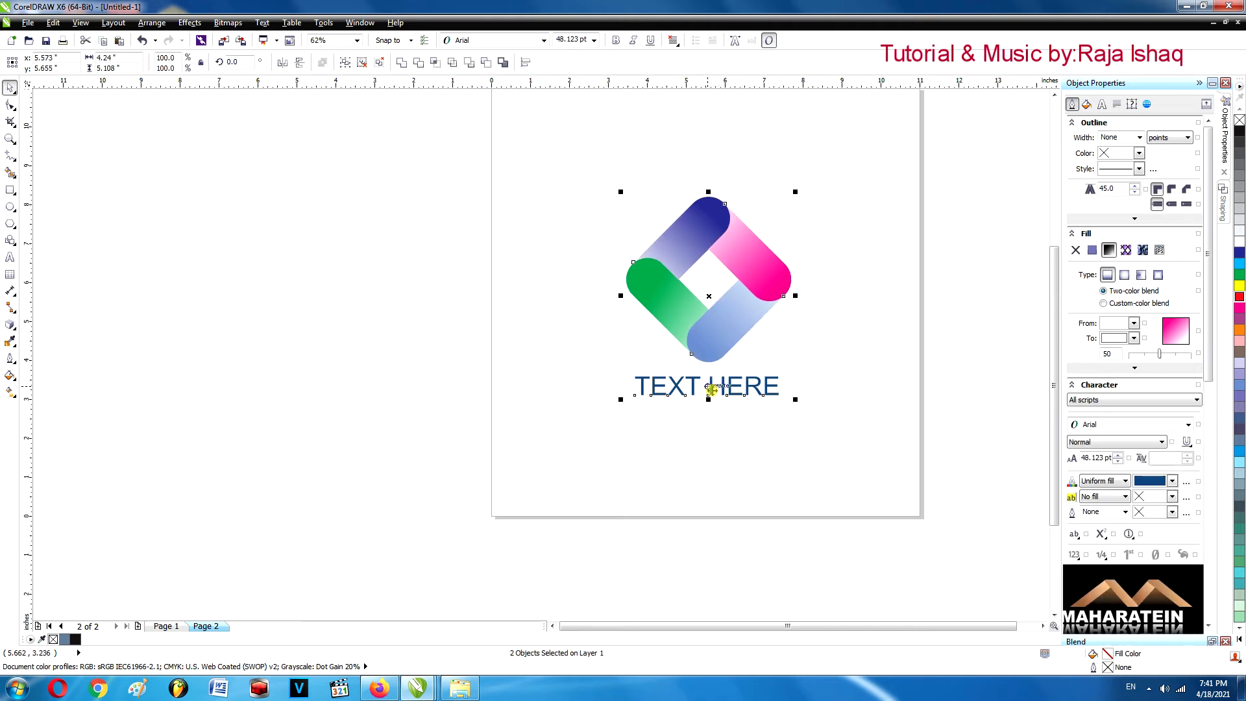
{"action": "left_click", "coordinate": [632, 454]}
Copy the light green gradient background rectangle from Page 1 to Page 2 and send it behind the logo and text
{"action": "key", "text": "F3"}
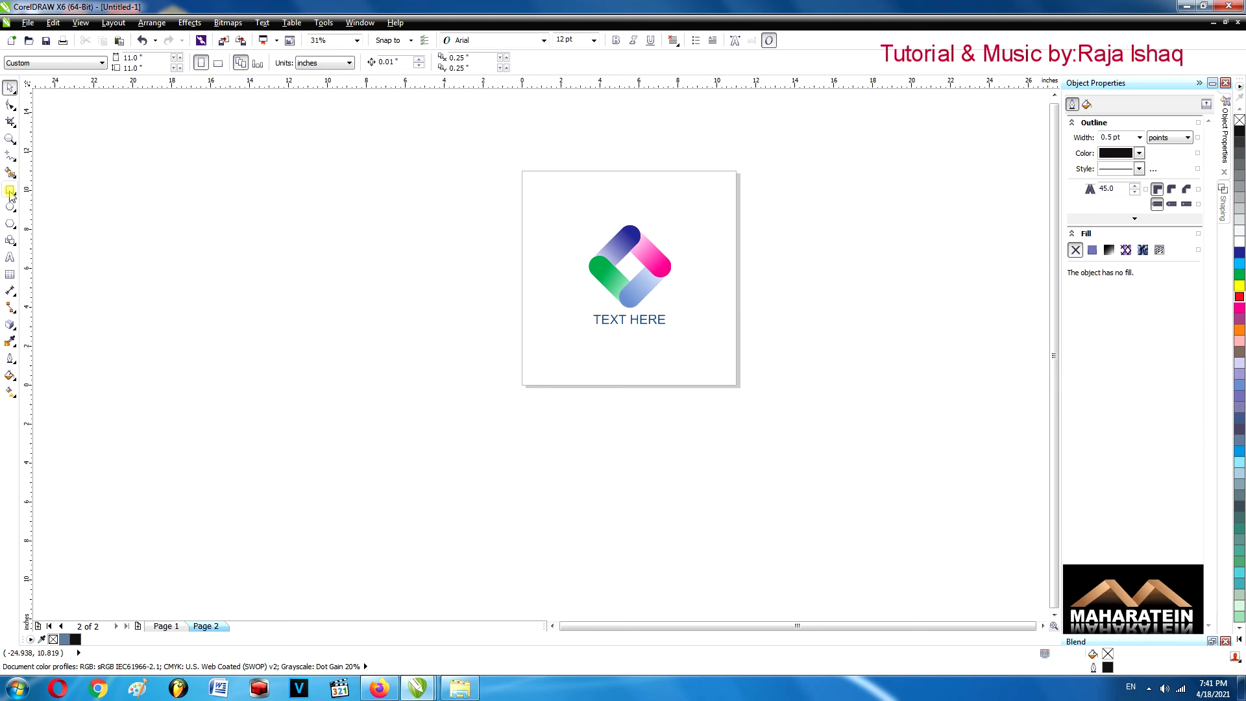
{"action": "left_click", "coordinate": [172, 628]}
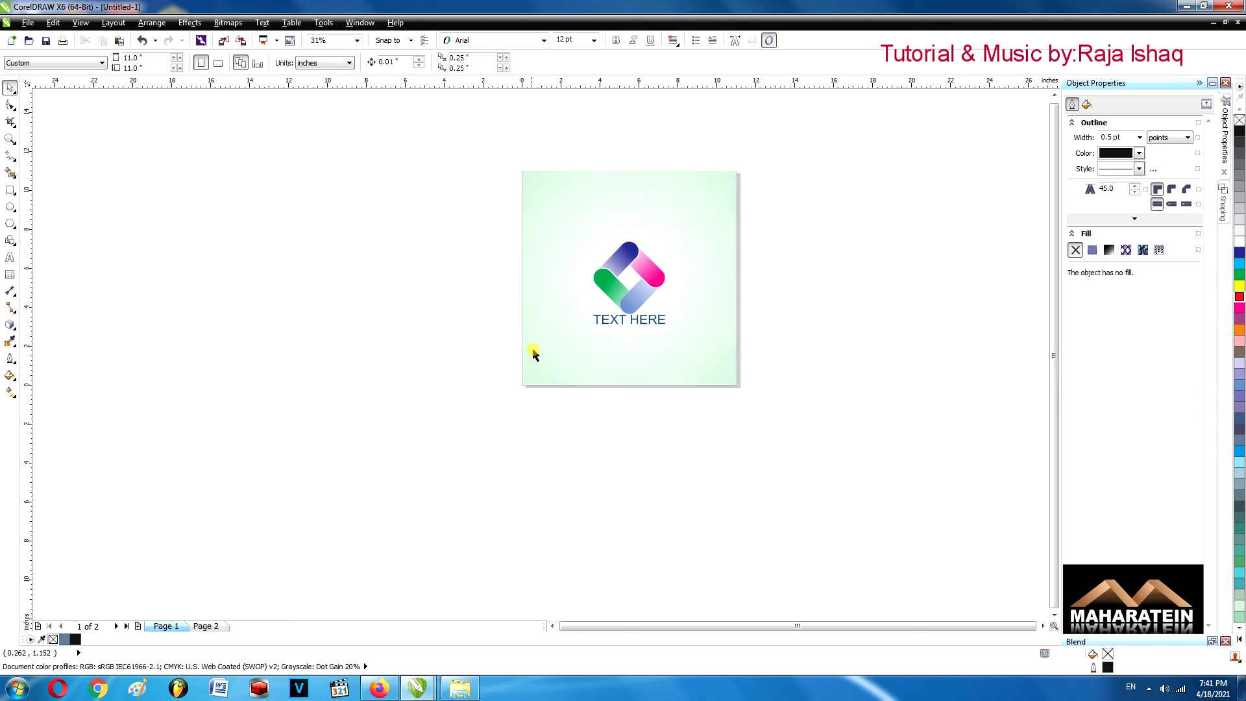
{"action": "left_click", "coordinate": [534, 354]}
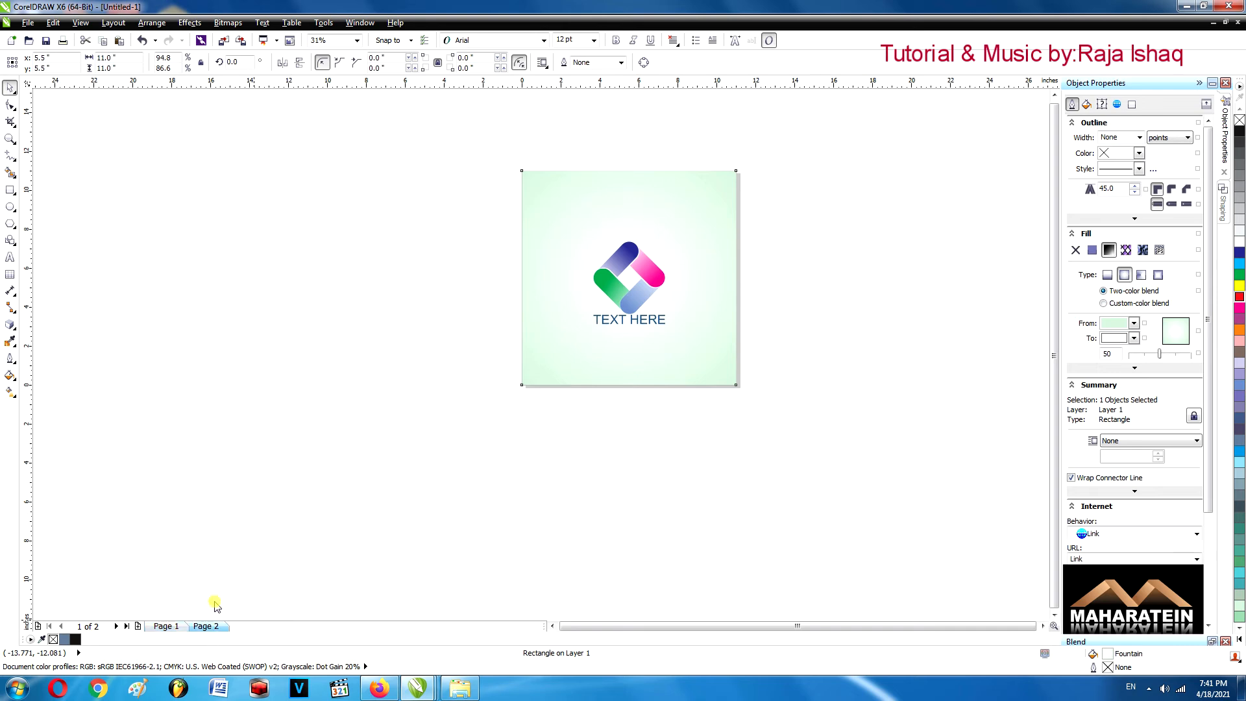
{"action": "left_click", "coordinate": [208, 627]}
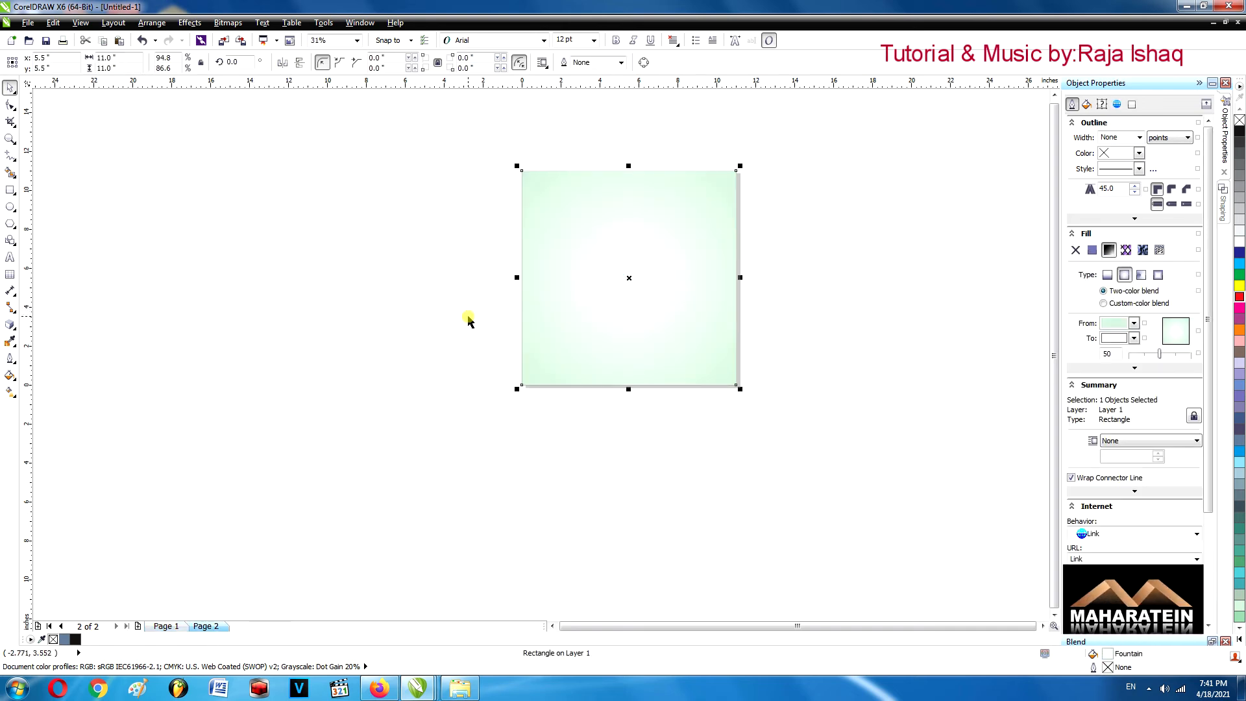
{"action": "key", "text": "shift+Page_Down"}
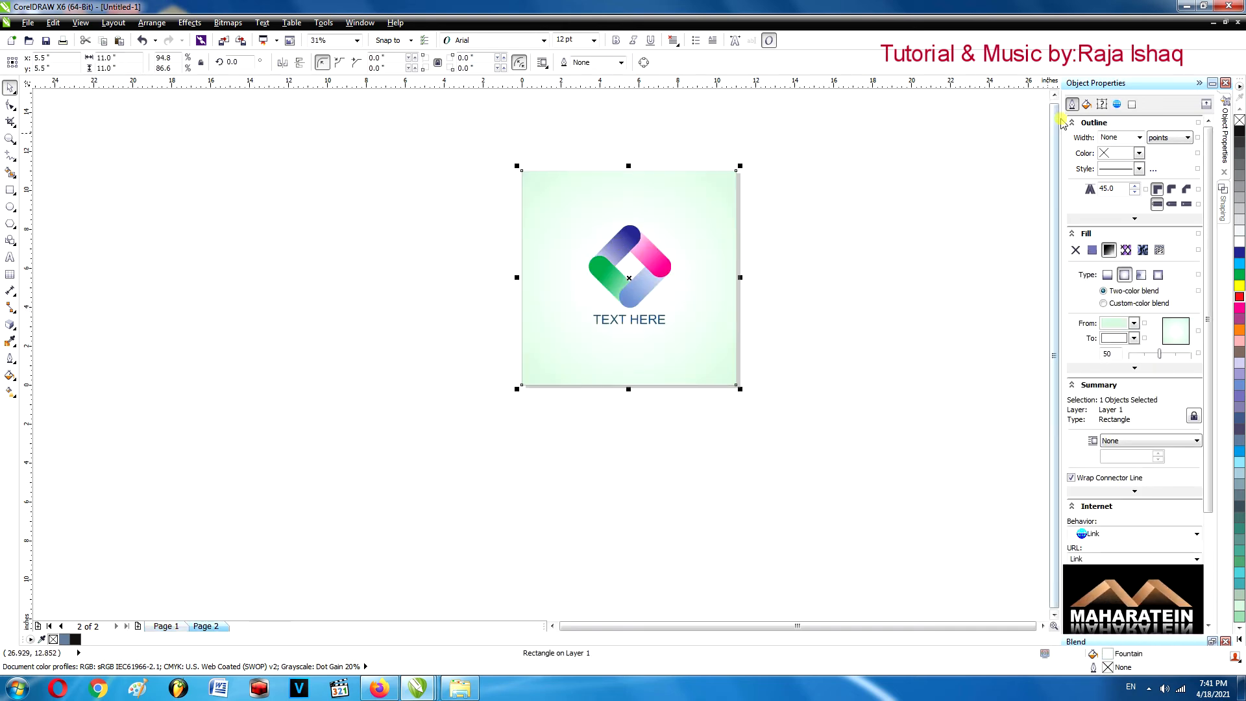
{"action": "scroll", "coordinate": [1060, 124], "scroll_direction": "up", "scroll_amount": 2}
{"action": "left_click", "coordinate": [771, 405]}
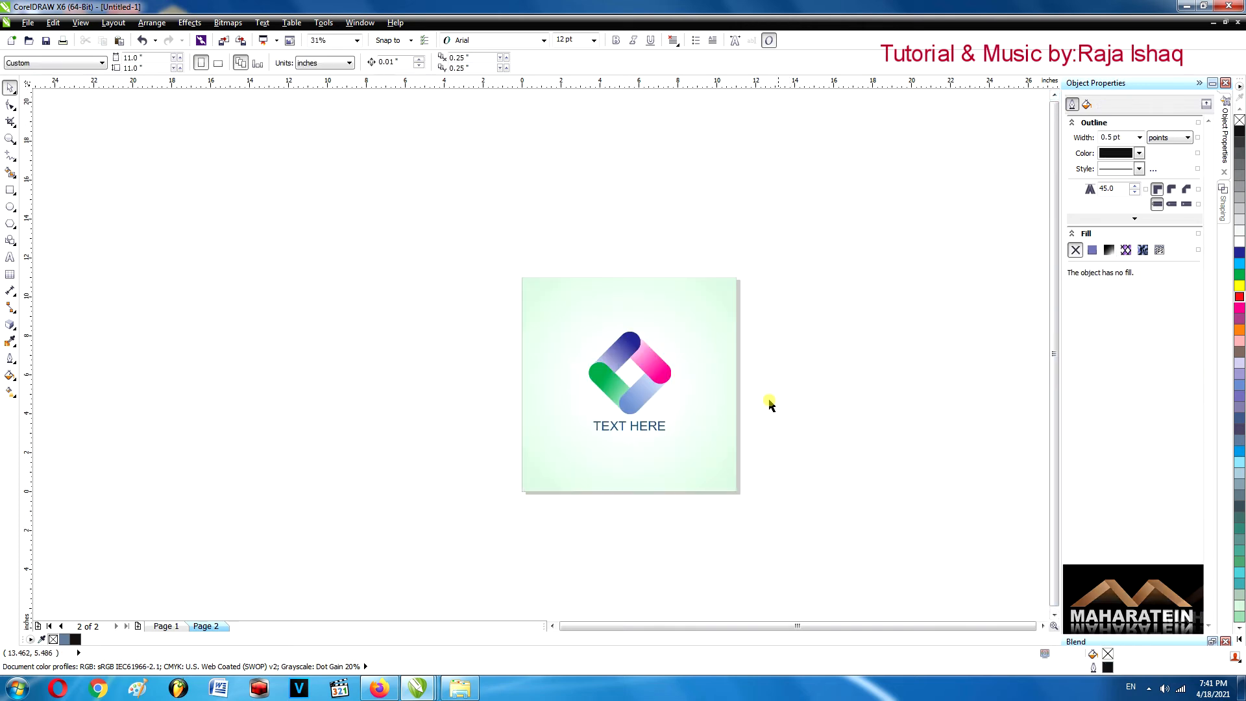
Add a one-step outside contour with a 0.055-inch offset to the green piece and break the contour group apart
{"action": "scroll", "coordinate": [771, 405], "scroll_direction": "up", "scroll_amount": 2}
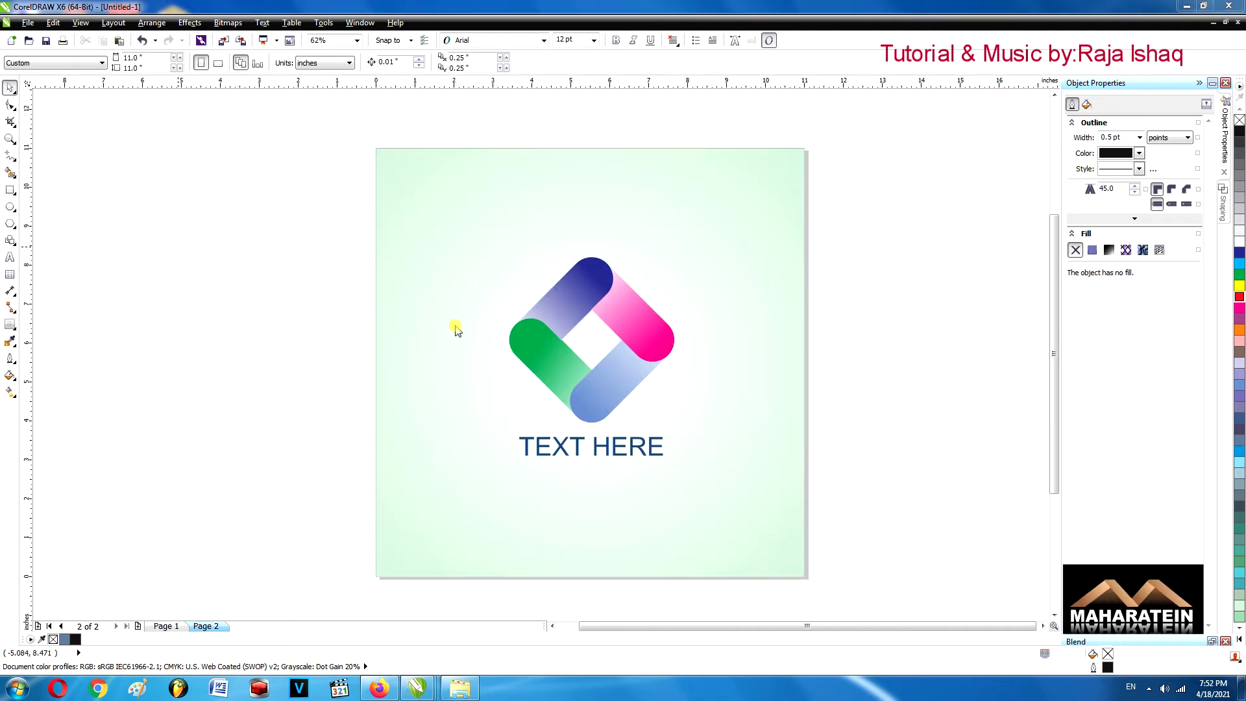
{"action": "left_click", "coordinate": [10, 326]}
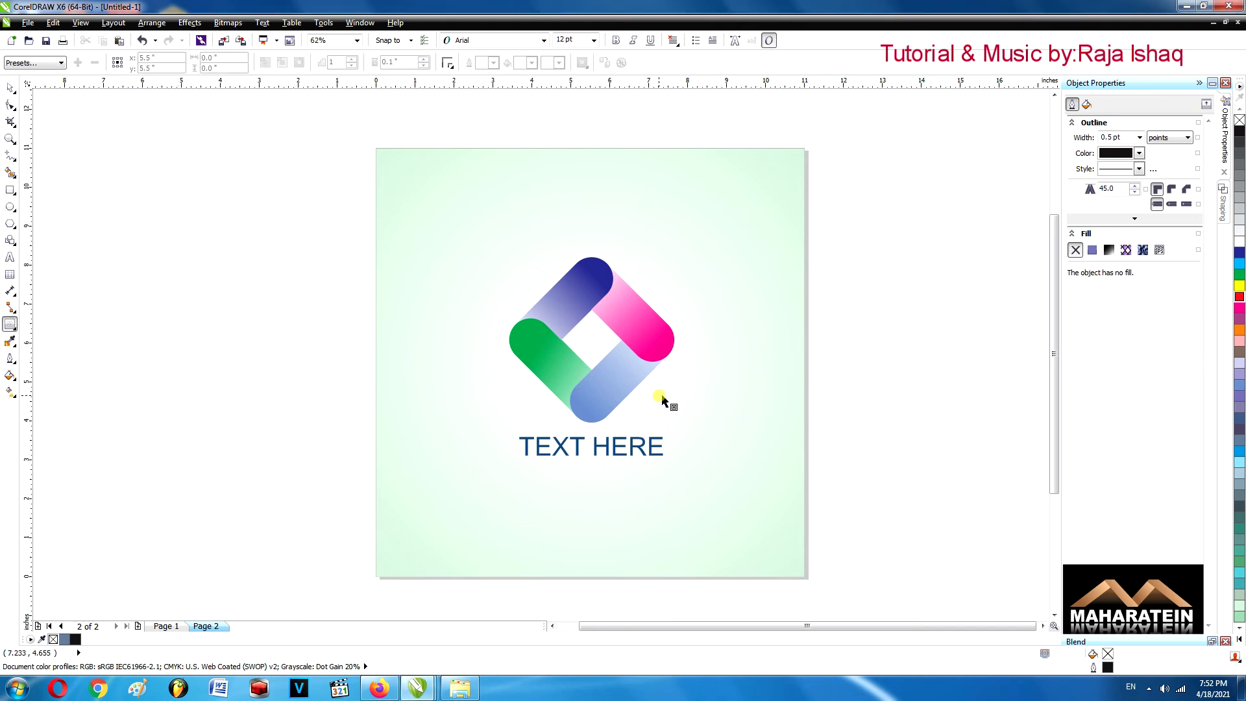
{"action": "scroll", "coordinate": [556, 325], "scroll_direction": "up", "scroll_amount": 4}
{"action": "left_click", "coordinate": [422, 328]}
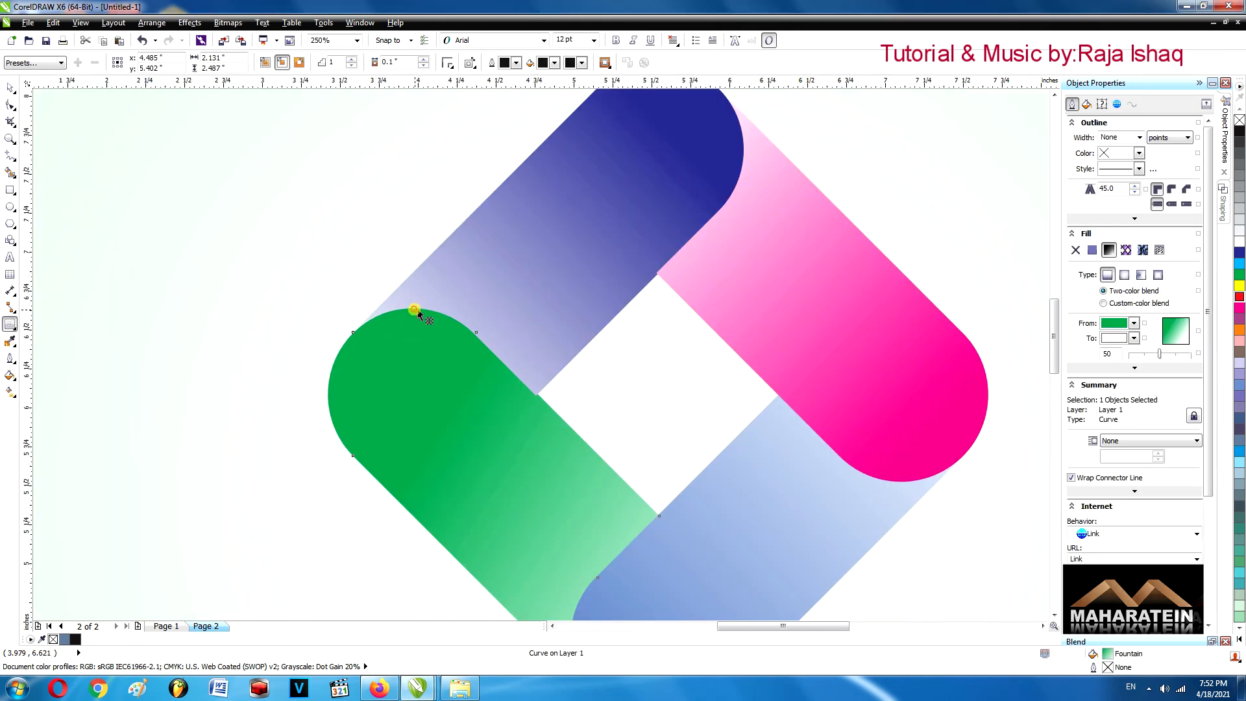
{"action": "left_click_drag", "start_coordinate": [403, 308], "coordinate": [407, 306]}
{"action": "right_click", "coordinate": [559, 407]}
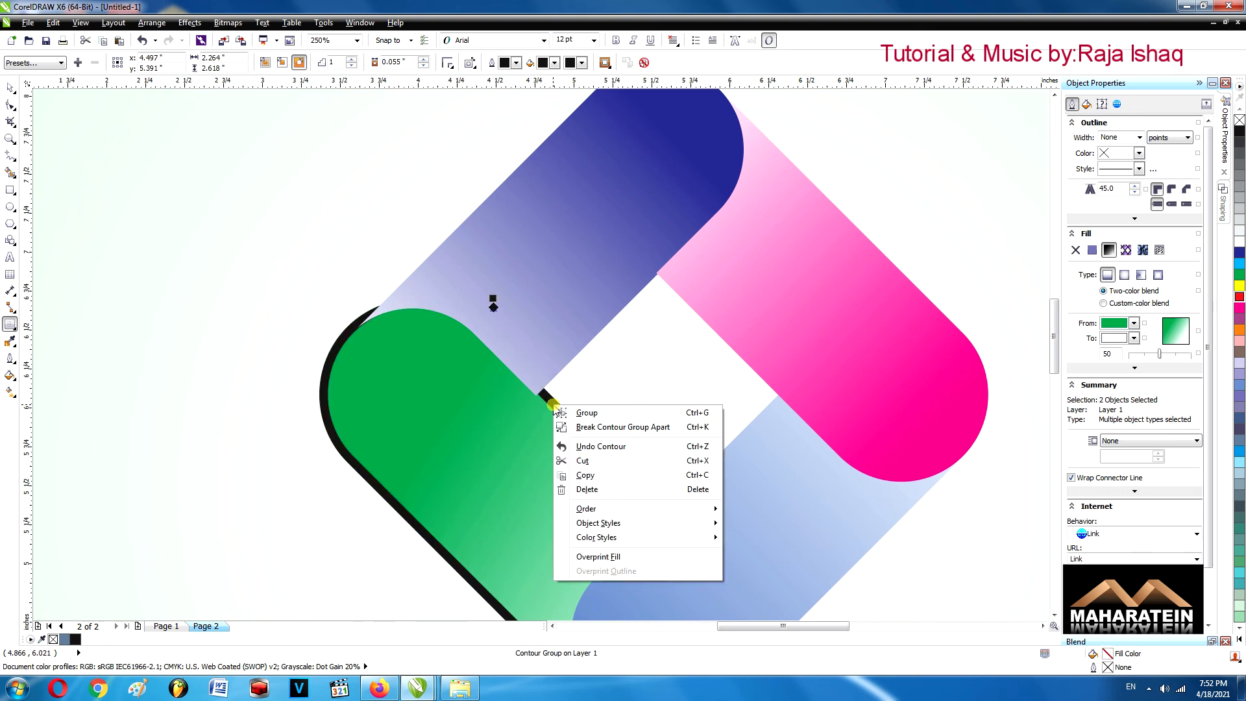
{"action": "left_click", "coordinate": [571, 422]}
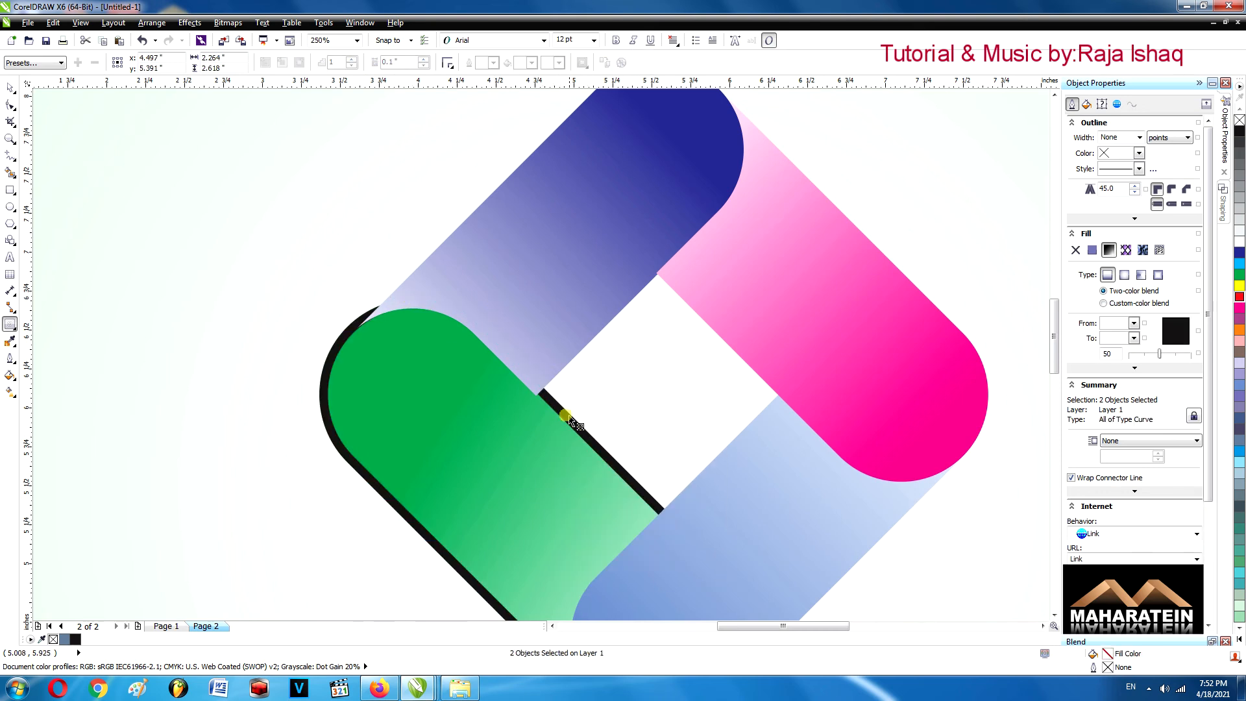
Trim the dark blue piece with the green piece's black contour shape, then delete the contour shape
{"action": "left_click", "coordinate": [10, 87]}
{"action": "left_click", "coordinate": [342, 333]}
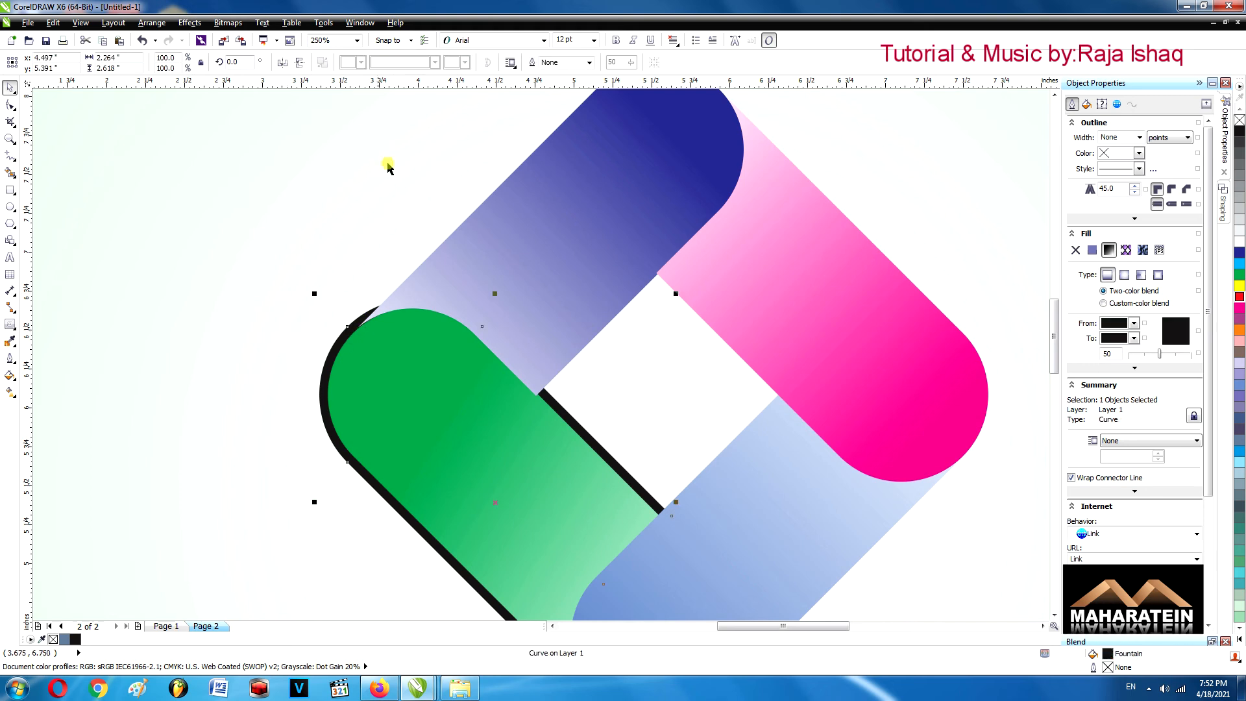
{"action": "left_click", "coordinate": [519, 292], "text": "shift"}
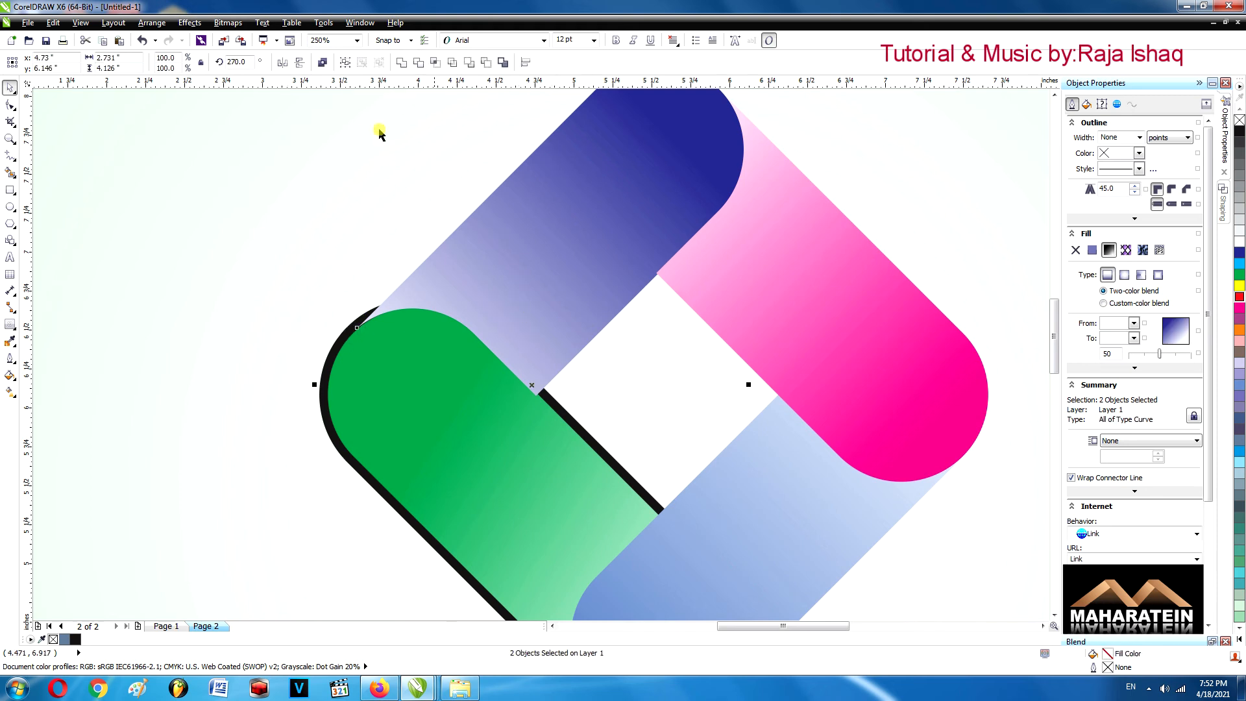
{"action": "left_click", "coordinate": [420, 63]}
{"action": "left_click_drag", "start_coordinate": [342, 329], "coordinate": [189, 325]}
{"action": "scroll", "coordinate": [223, 348], "scroll_direction": "down", "scroll_amount": 4}
{"action": "scroll", "coordinate": [225, 367], "scroll_direction": "up", "scroll_amount": 2}
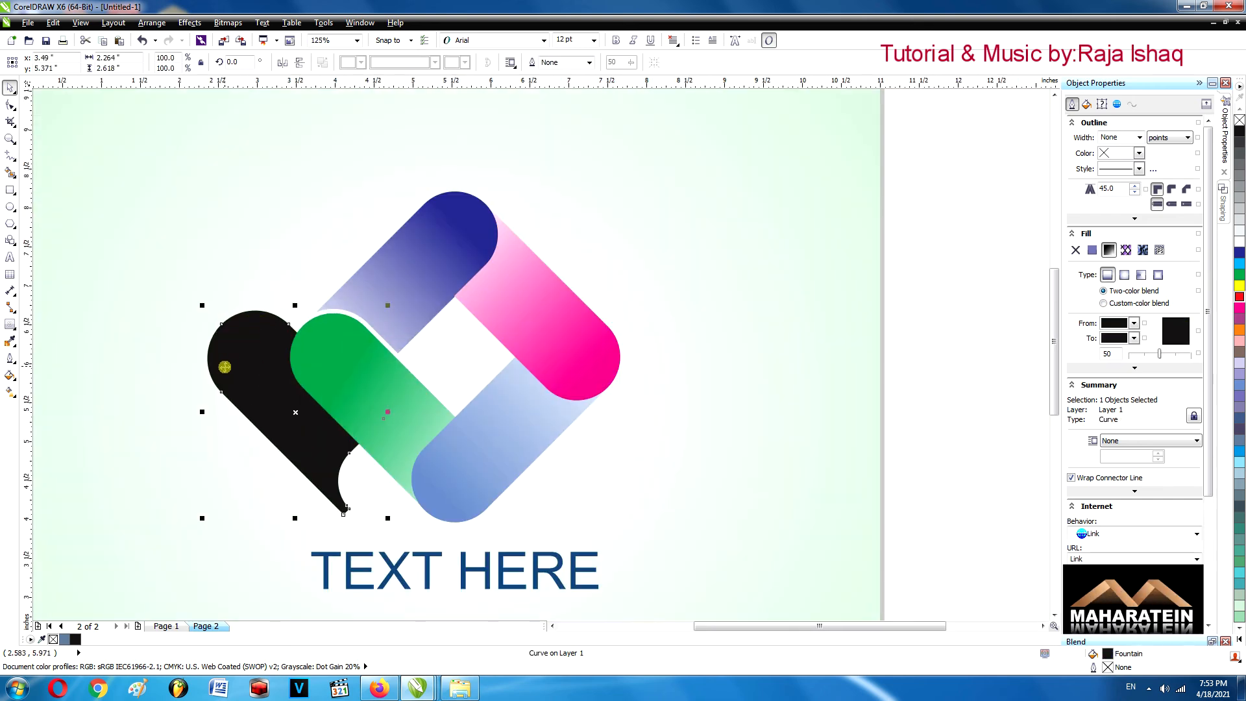
{"action": "key", "text": "Delete"}
Add a one-step outside contour with a 0.054-inch offset to the dark blue piece and break the contour group apart
{"action": "left_click", "coordinate": [371, 260]}
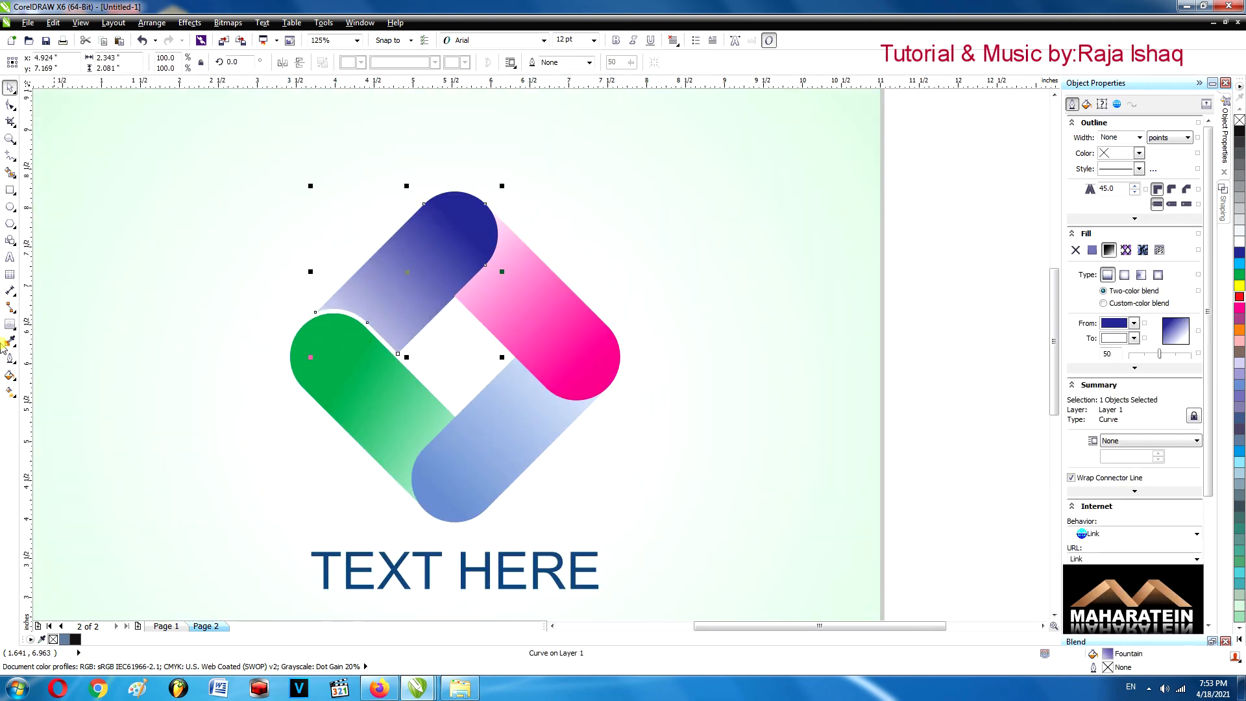
{"action": "left_click_drag", "start_coordinate": [491, 256], "coordinate": [501, 267]}
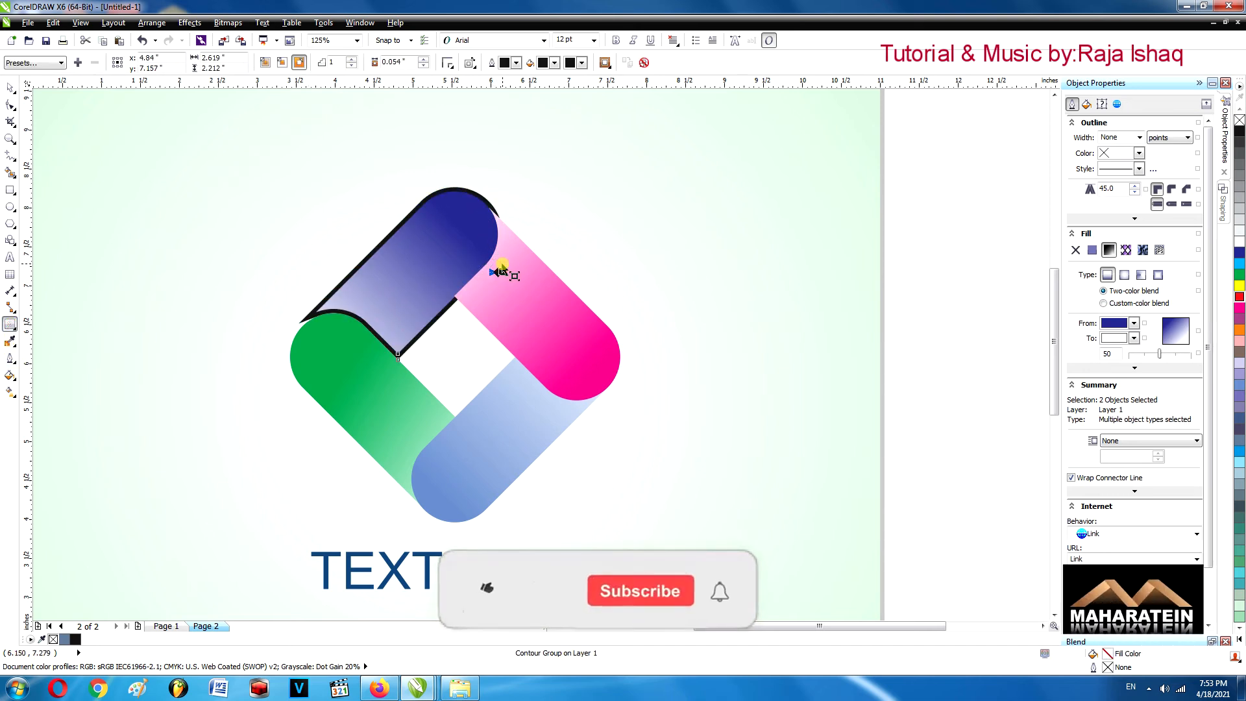
{"action": "right_click", "coordinate": [447, 315]}
{"action": "left_click", "coordinate": [477, 334]}
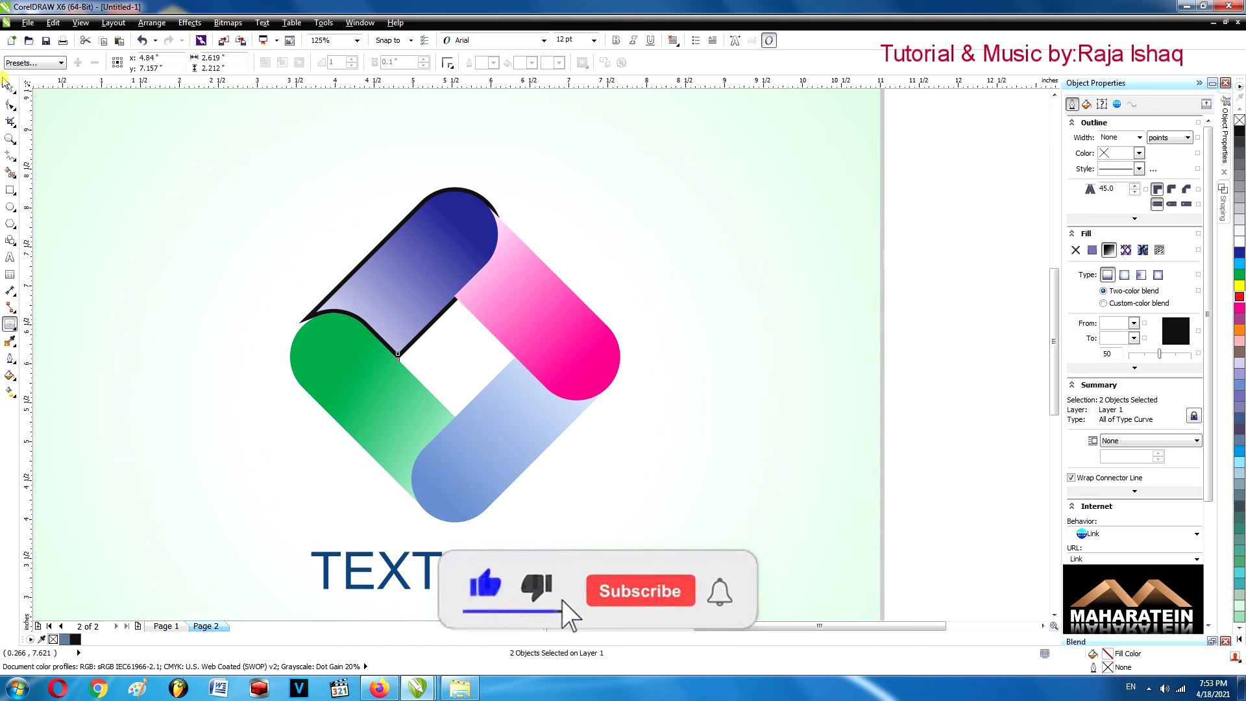
Trim the pink piece with the dark blue piece's black contour shape, then delete the contour shape
{"action": "left_click", "coordinate": [10, 88]}
{"action": "left_click", "coordinate": [91, 195]}
{"action": "left_click", "coordinate": [428, 325]}
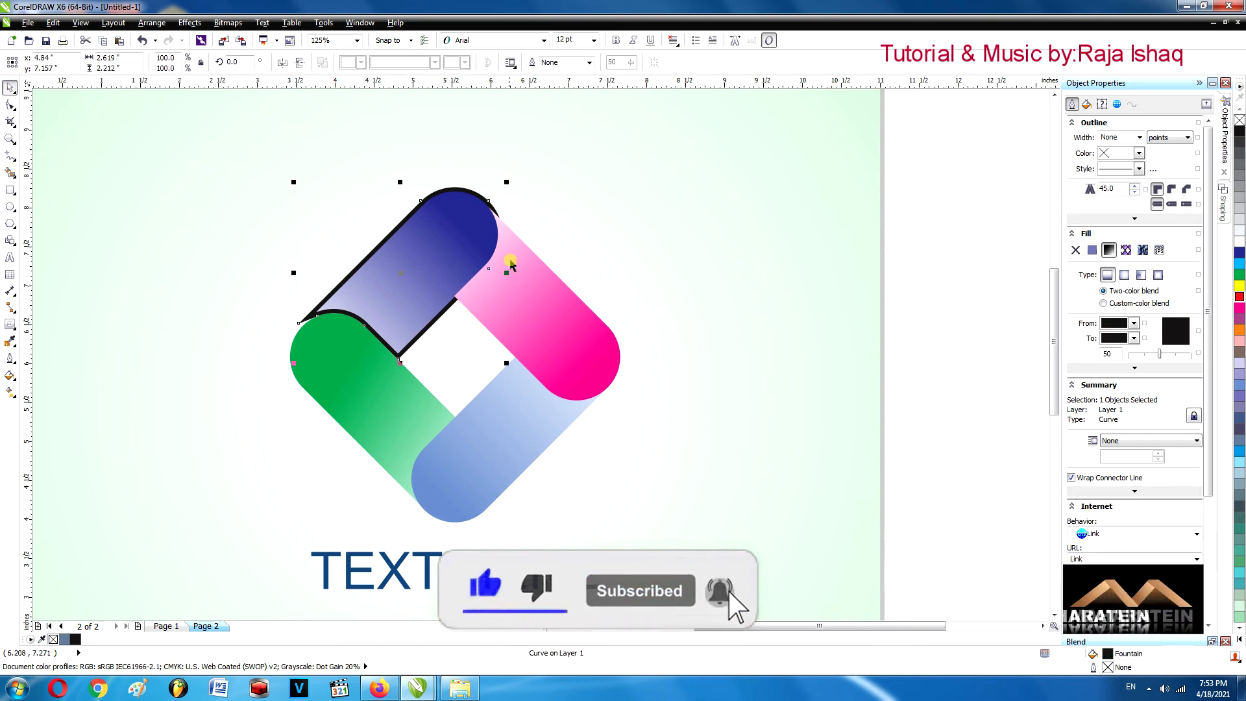
{"action": "left_click", "coordinate": [510, 265], "text": "shift"}
{"action": "left_click", "coordinate": [418, 63]}
{"action": "left_click", "coordinate": [411, 200]}
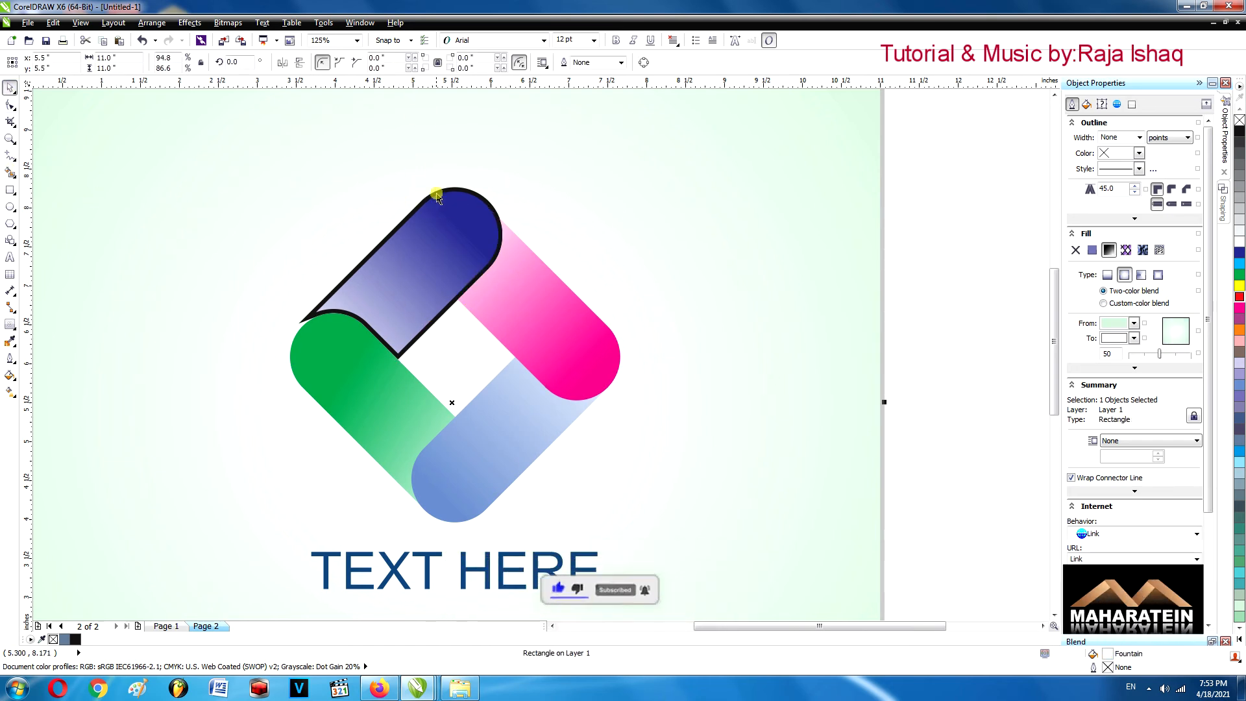
{"action": "left_click_drag", "start_coordinate": [438, 193], "coordinate": [198, 195]}
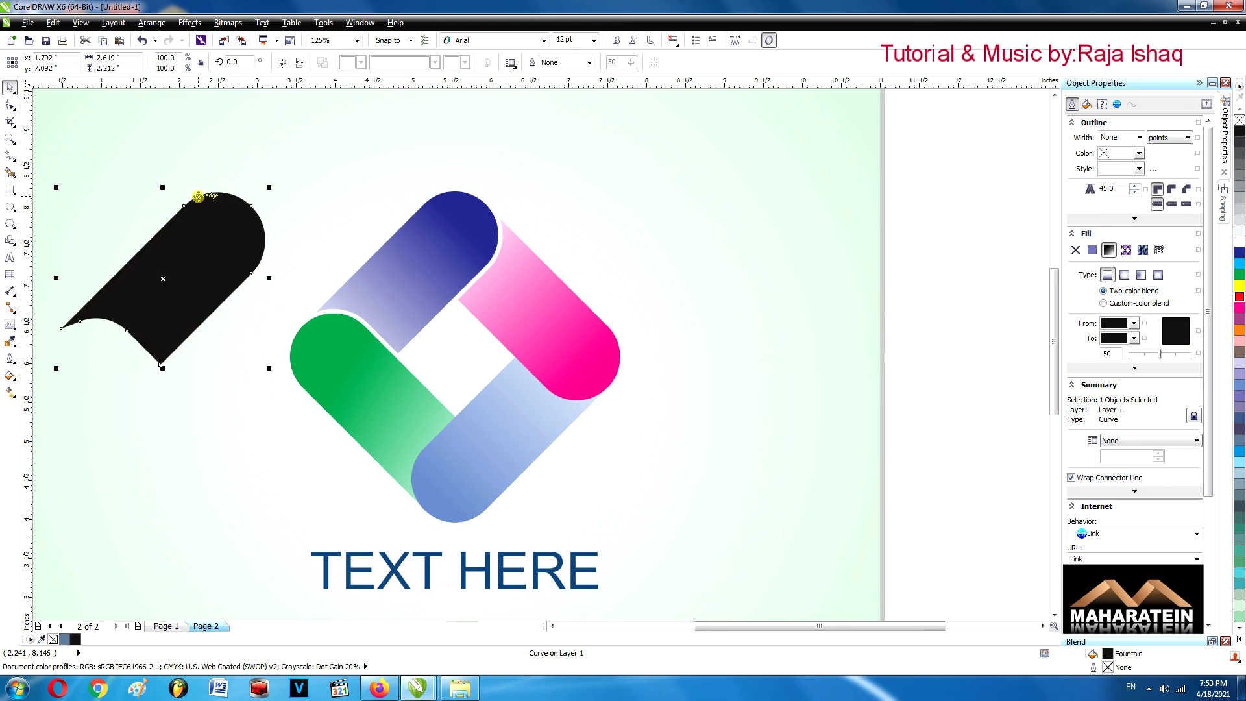
{"action": "left_click", "coordinate": [536, 344]}
{"action": "left_click", "coordinate": [215, 278]}
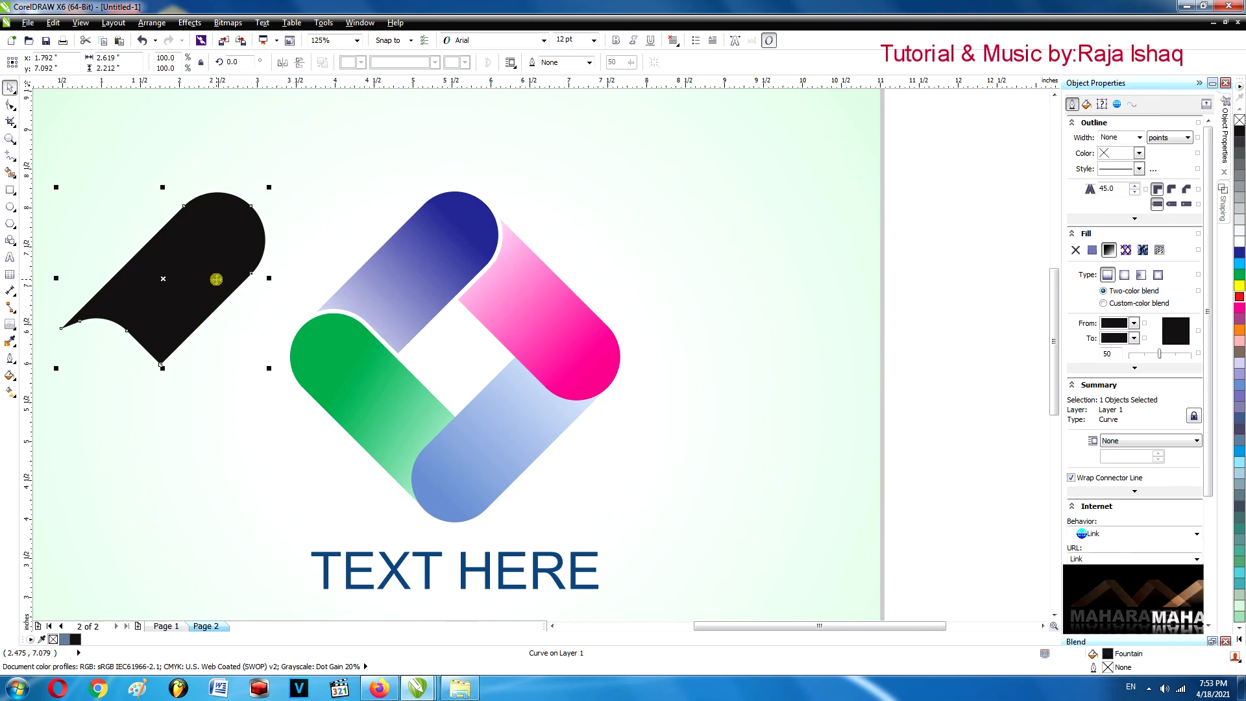
{"action": "key", "text": "Delete"}
Add a one-step outside contour with a 0.051-inch offset to the pink piece and break the contour group apart
{"action": "left_click", "coordinate": [528, 312]}
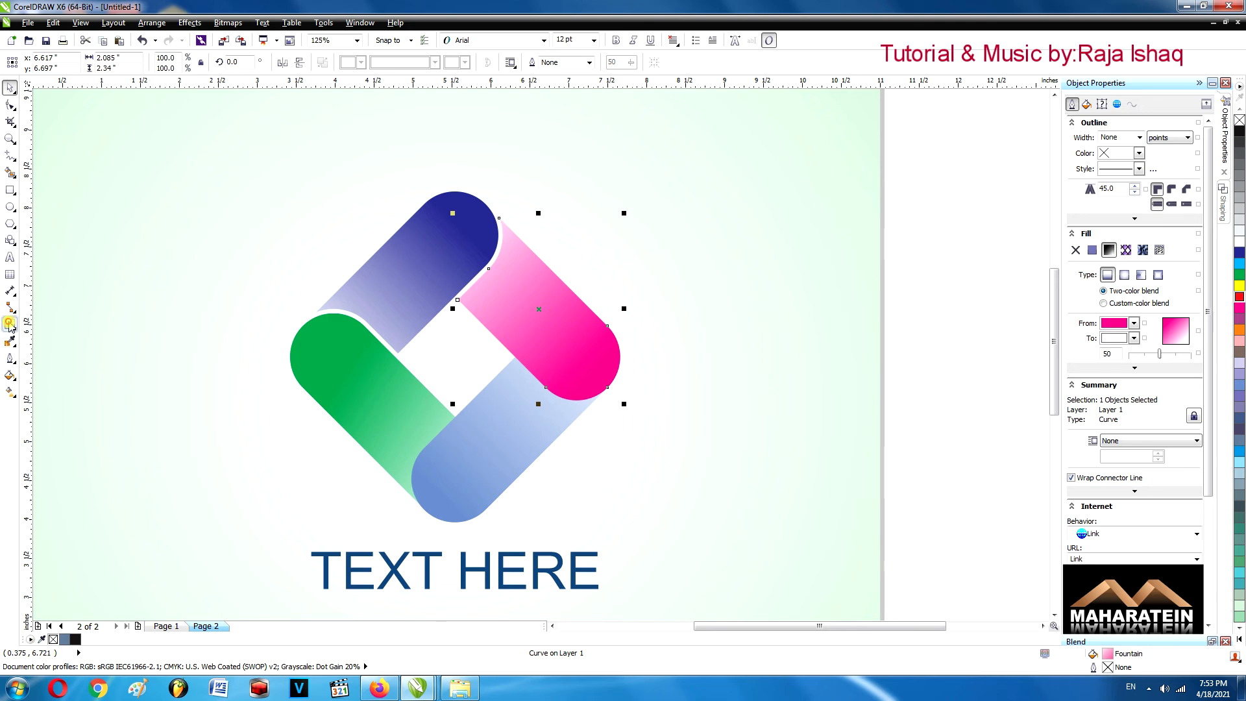
{"action": "left_click", "coordinate": [9, 324]}
{"action": "scroll", "coordinate": [560, 395], "scroll_direction": "up", "scroll_amount": 1}
{"action": "left_click_drag", "start_coordinate": [560, 395], "coordinate": [565, 417]}
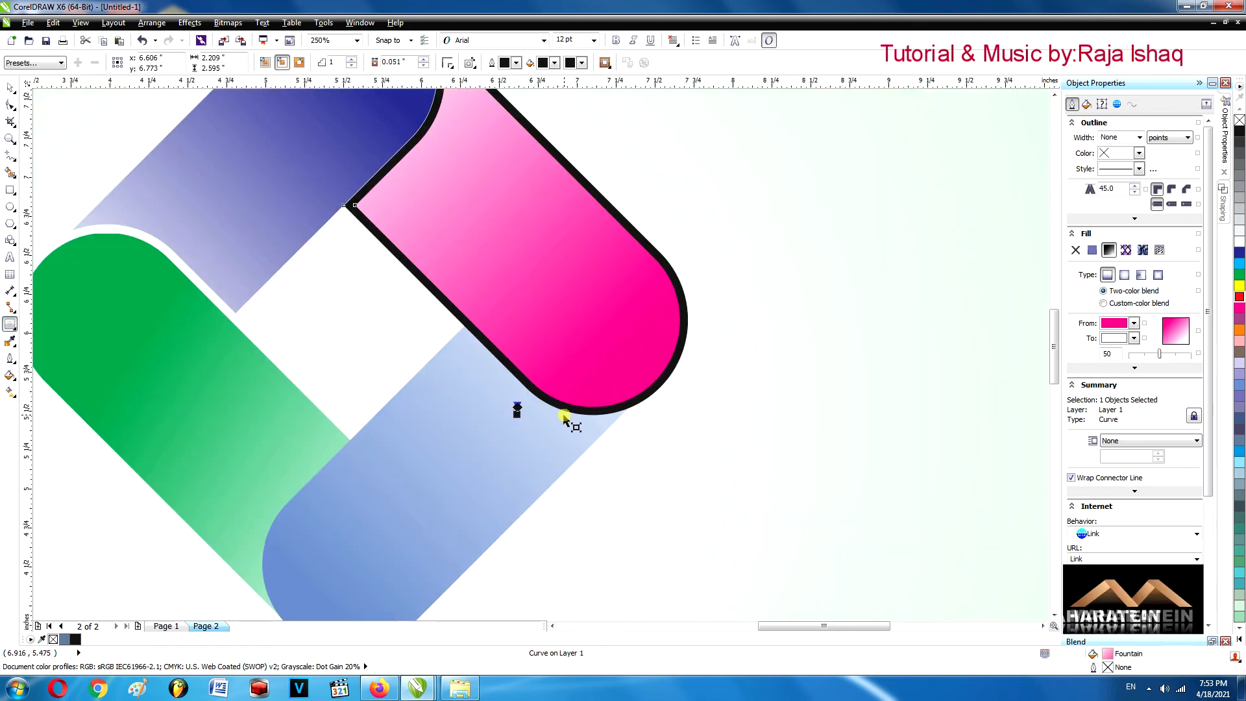
{"action": "right_click", "coordinate": [543, 404]}
{"action": "left_click", "coordinate": [584, 413]}
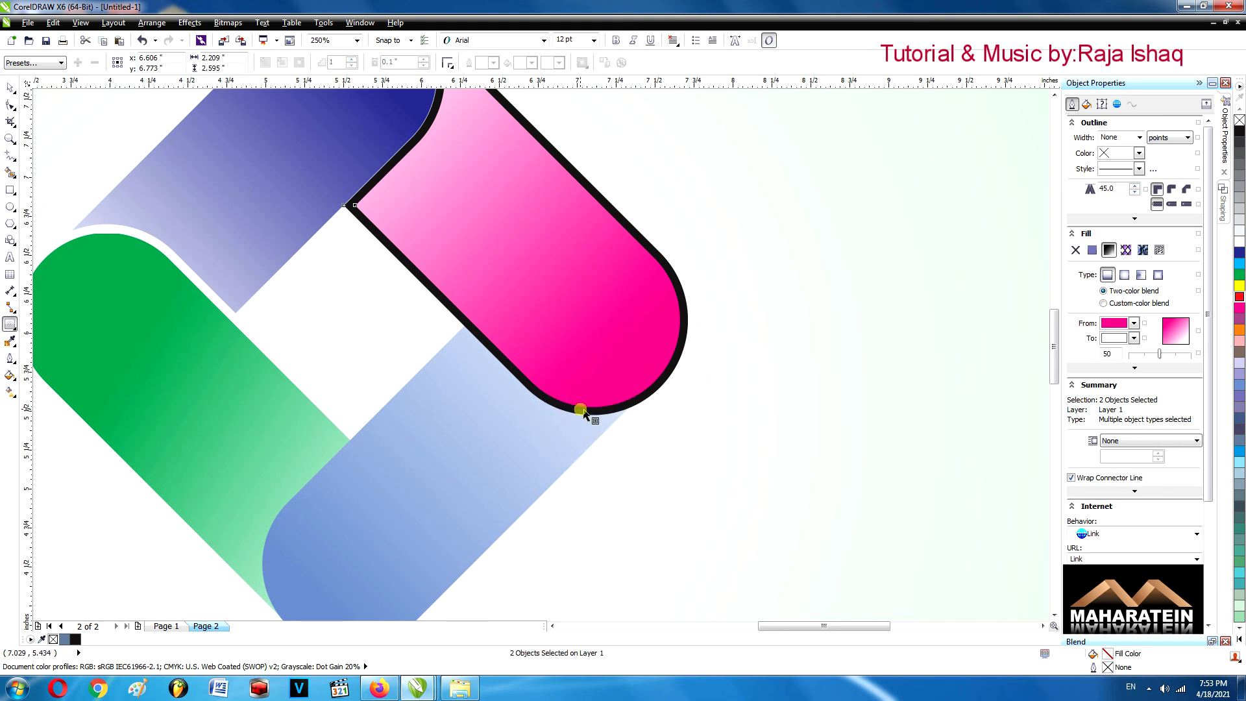
{"action": "left_click", "coordinate": [807, 238]}
Trim the light blue piece with the pink piece's black contour shape, then delete the contour shape
{"action": "left_click", "coordinate": [662, 257]}
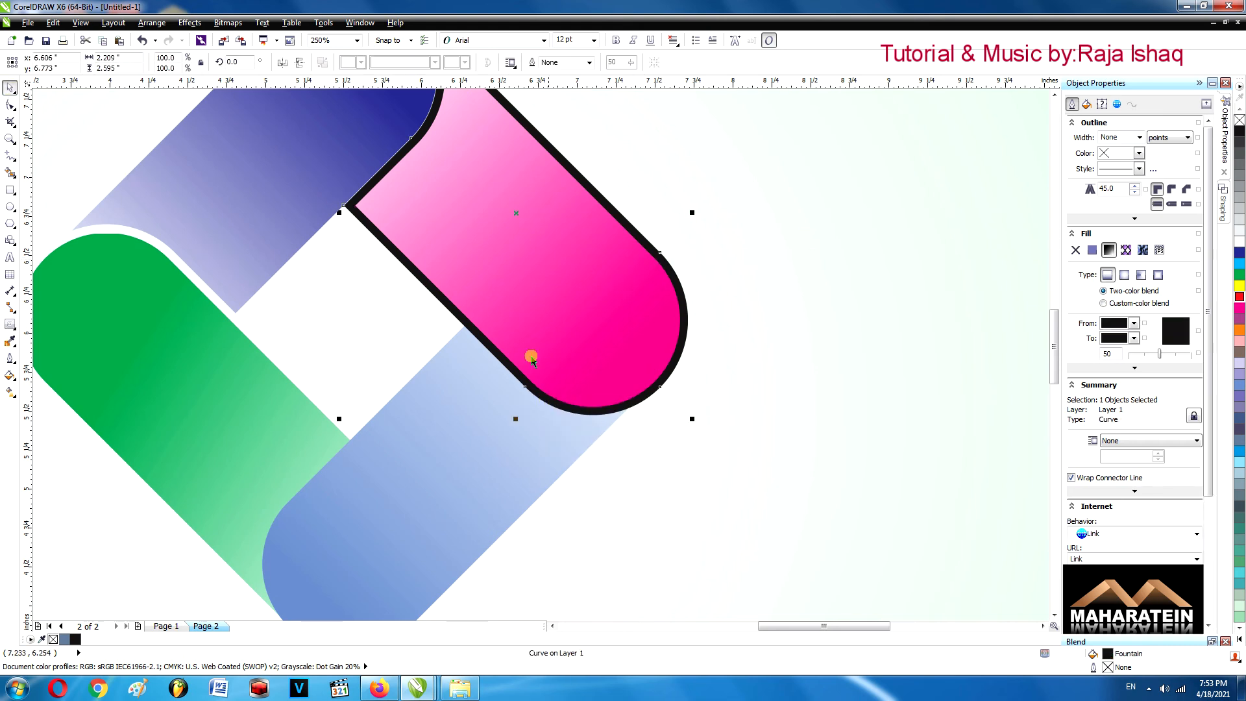
{"action": "left_click", "coordinate": [467, 444], "text": "shift"}
{"action": "left_click", "coordinate": [435, 62]}
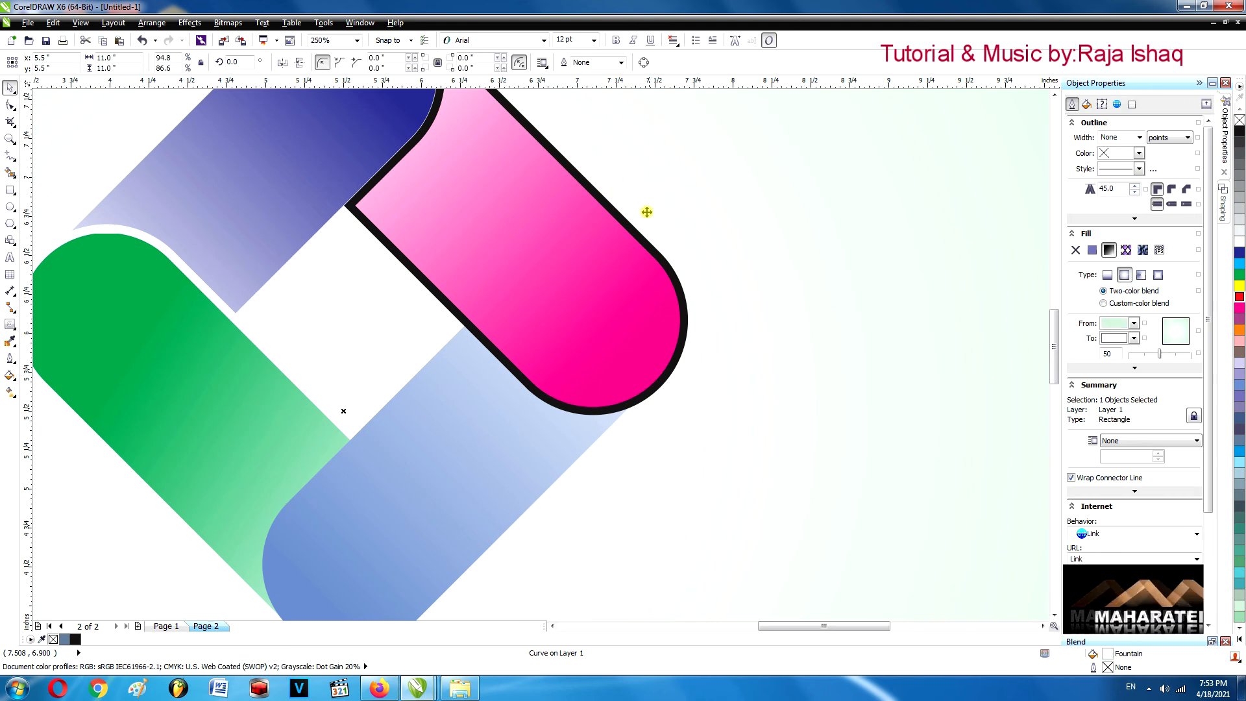
{"action": "left_click_drag", "start_coordinate": [868, 244], "coordinate": [863, 247]}
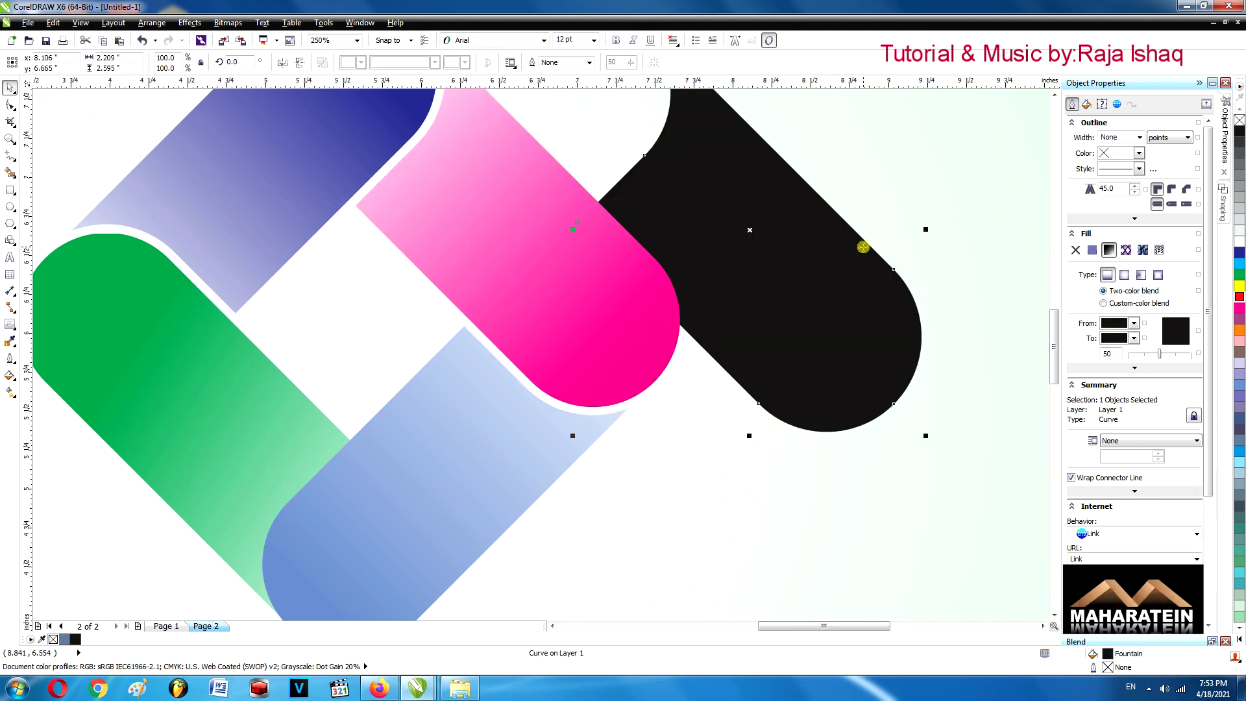
{"action": "key", "text": "Delete"}
Add a one-step outside contour with a 0.049-inch offset to the light blue piece and break the contour group apart
{"action": "left_click", "coordinate": [345, 516]}
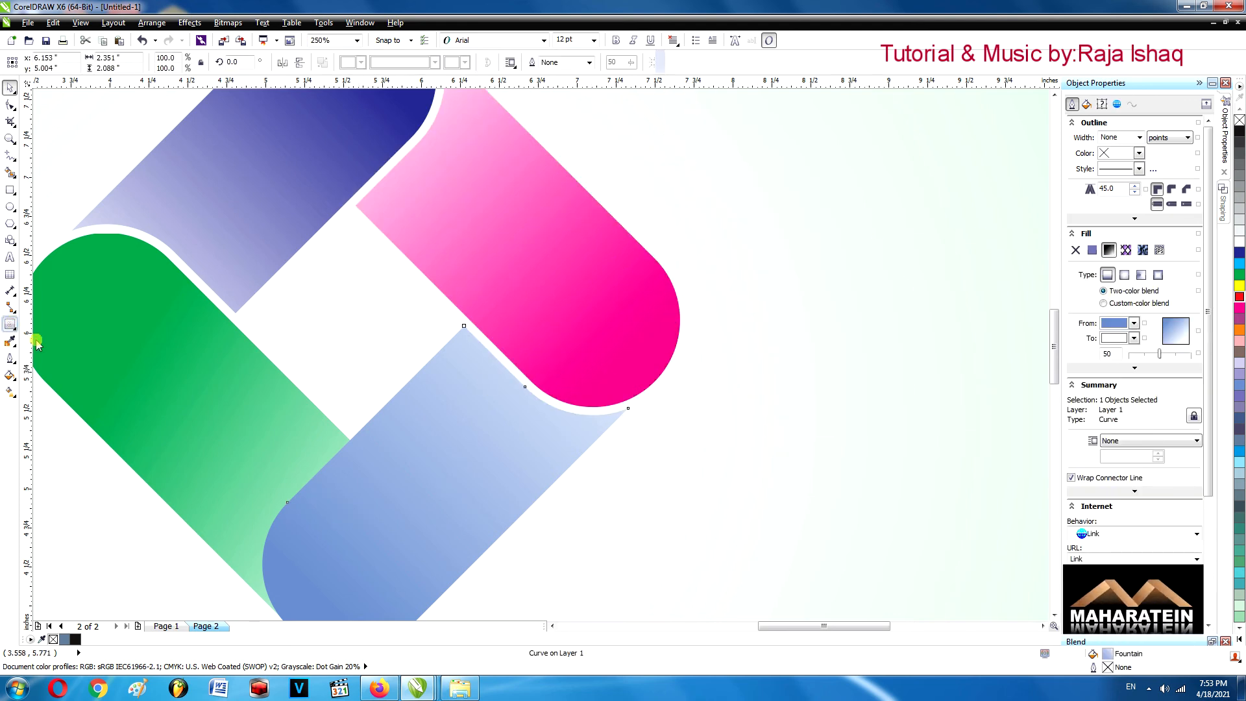
{"action": "left_click", "coordinate": [10, 323]}
{"action": "left_click_drag", "start_coordinate": [284, 528], "coordinate": [272, 484]}
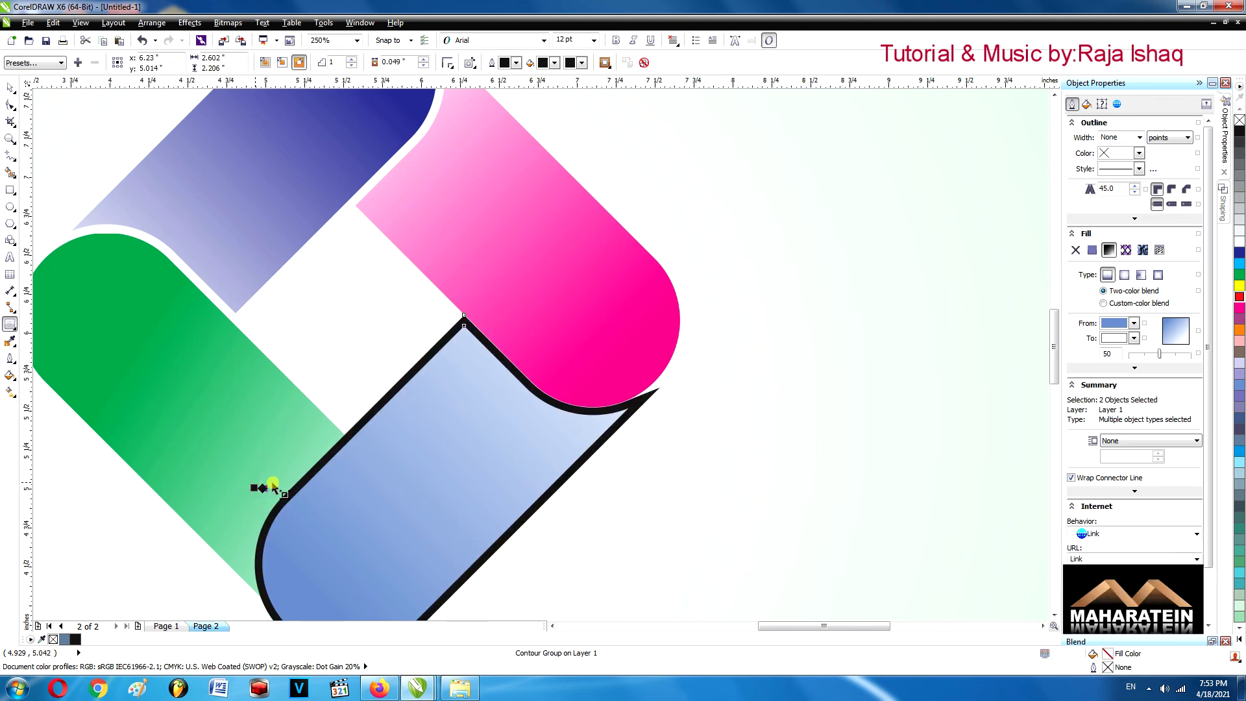
{"action": "right_click", "coordinate": [352, 435]}
{"action": "left_click", "coordinate": [386, 457]}
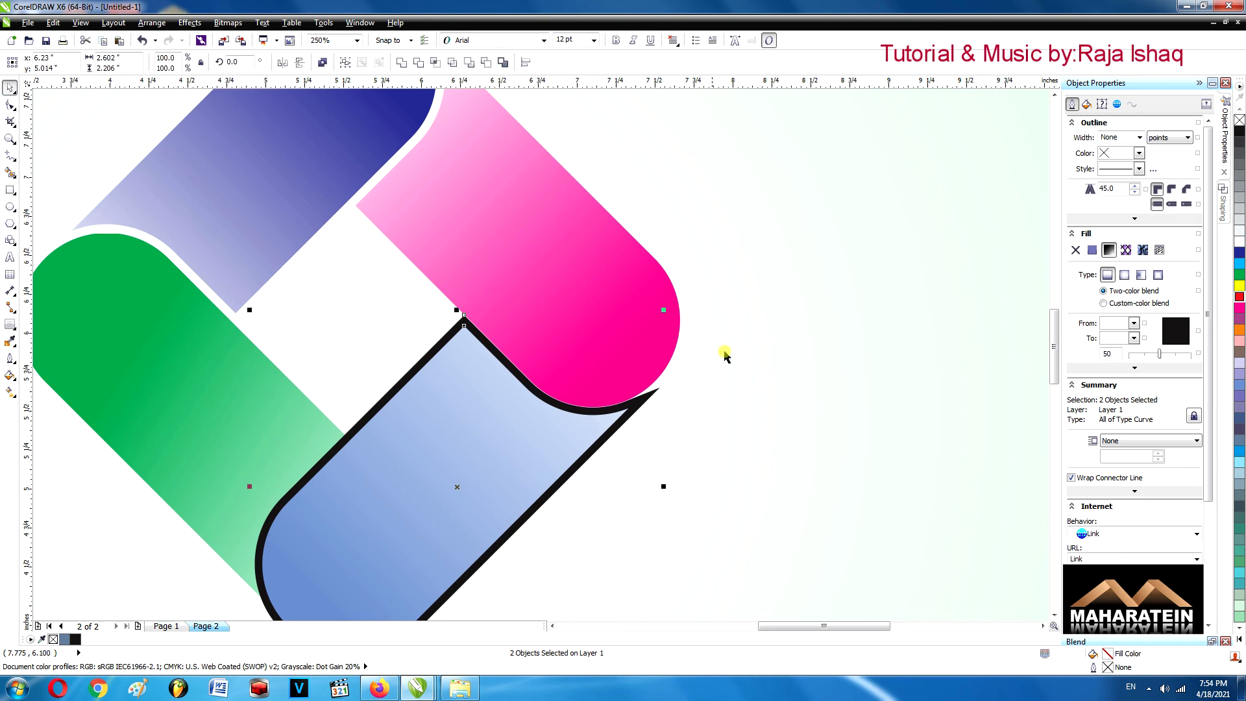
Trim the green piece with the light blue piece's black contour shape, then delete the contour shape
{"action": "left_click", "coordinate": [646, 407]}
{"action": "left_click", "coordinate": [417, 361]}
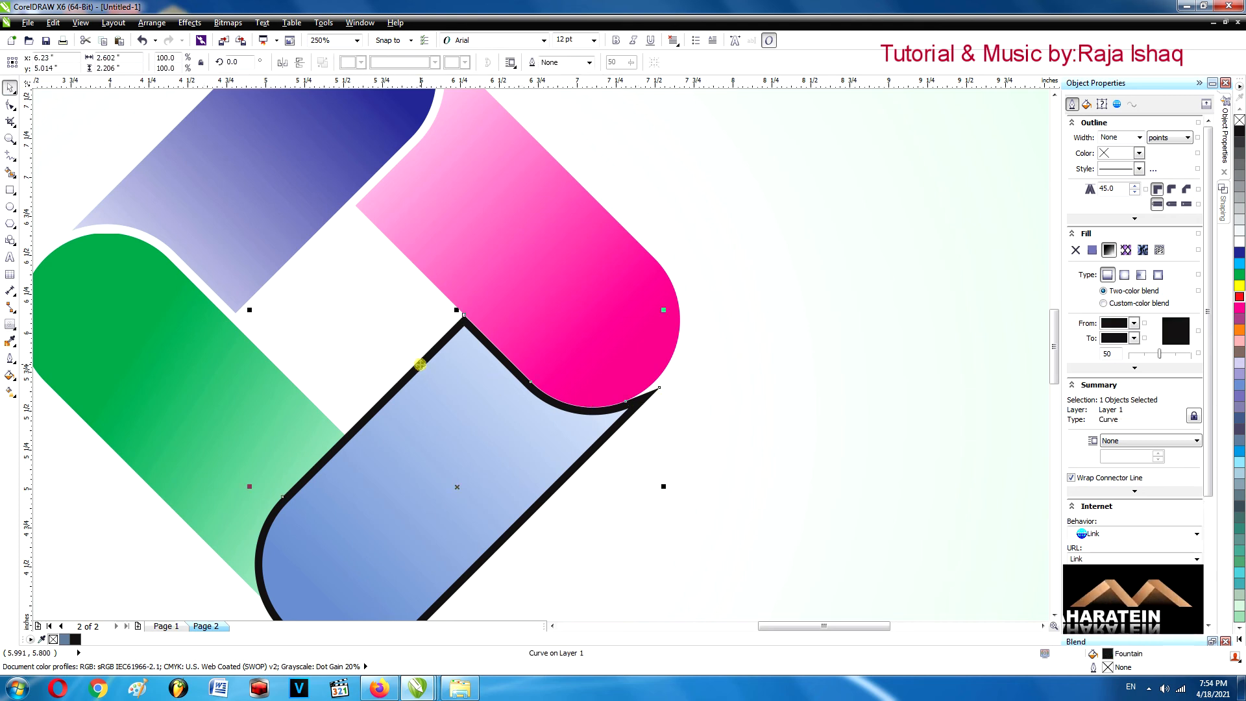
{"action": "left_click", "coordinate": [266, 431], "text": "shift"}
{"action": "left_click", "coordinate": [418, 62]}
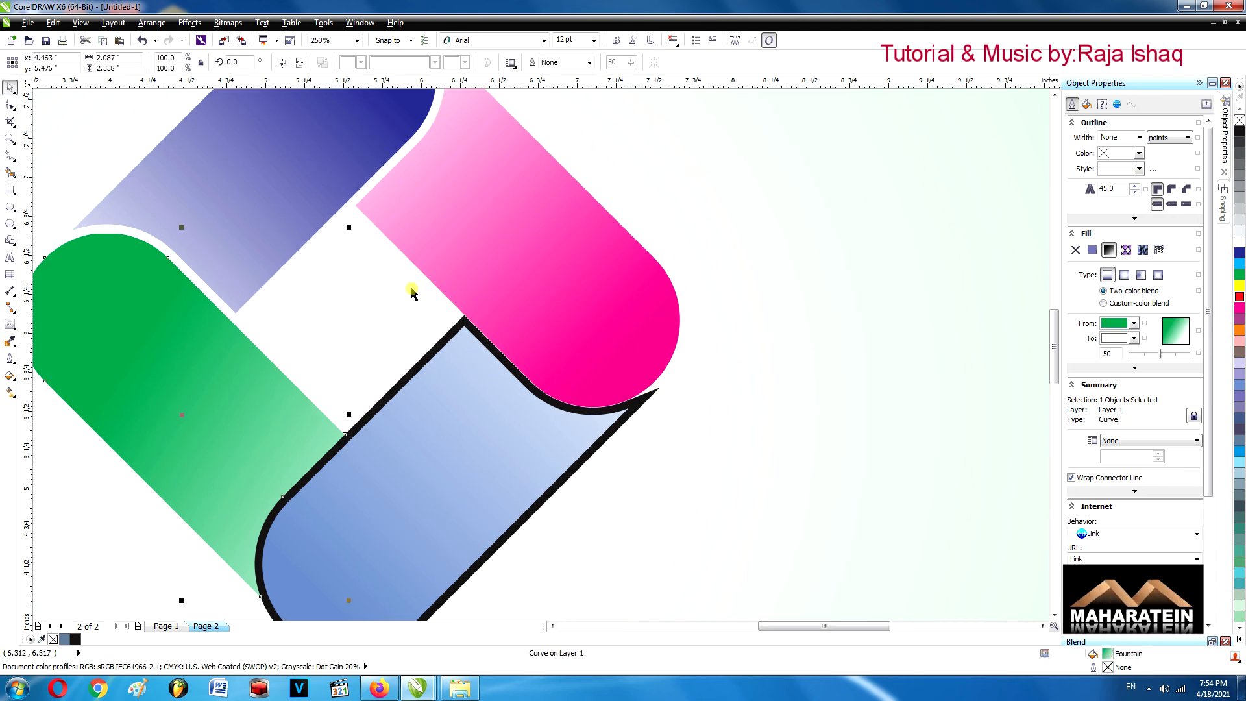
{"action": "left_click_drag", "start_coordinate": [409, 370], "coordinate": [750, 392]}
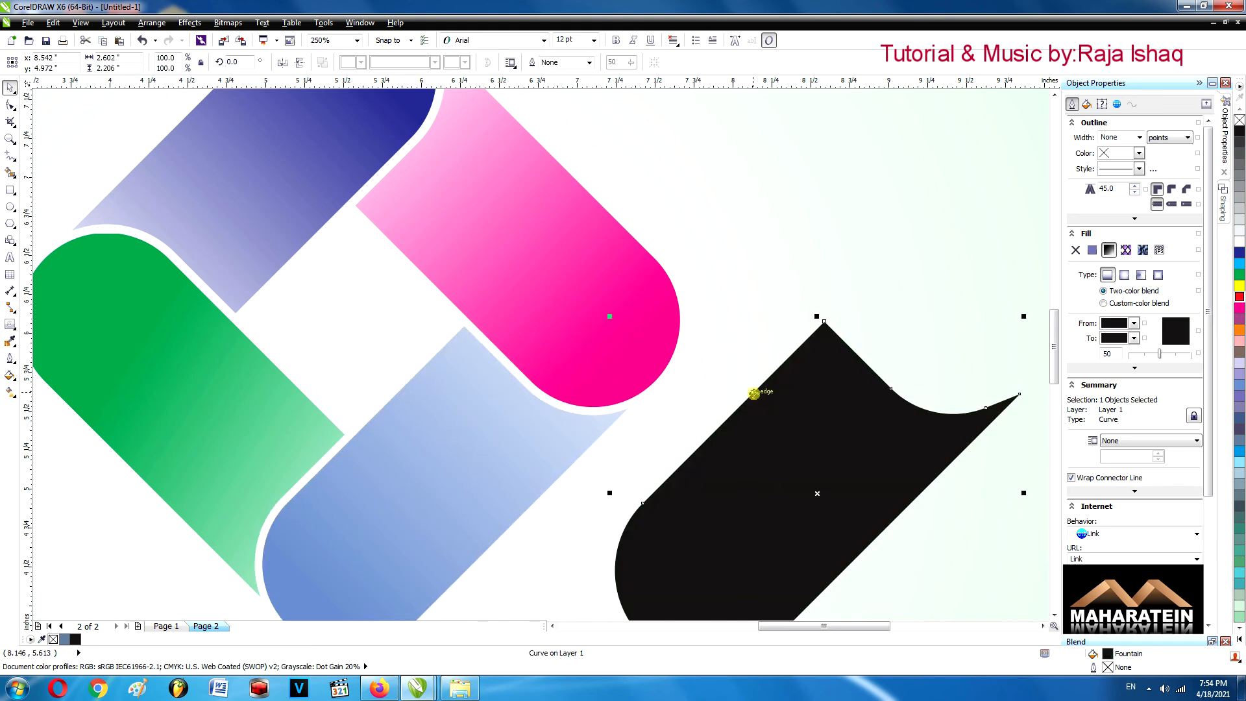
{"action": "scroll", "coordinate": [759, 411], "scroll_direction": "down", "scroll_amount": 1}
{"action": "key", "text": "Delete"}
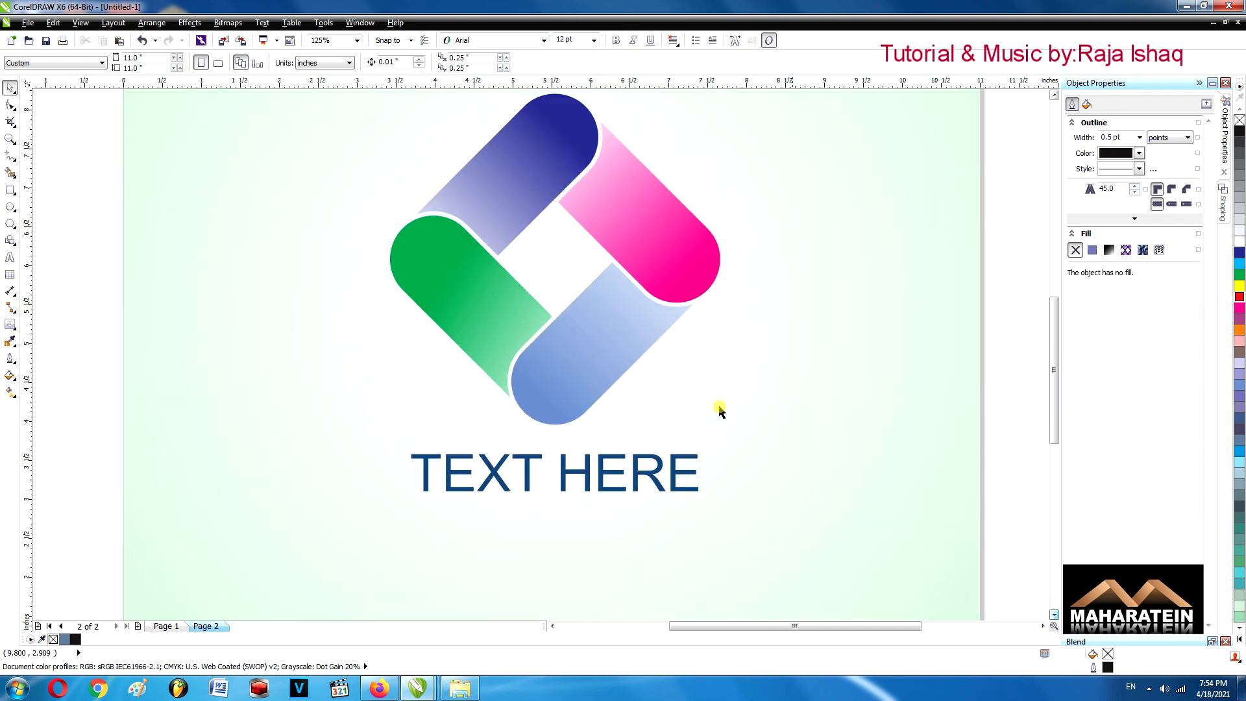
{"action": "scroll", "coordinate": [698, 375], "scroll_direction": "down", "scroll_amount": 1}
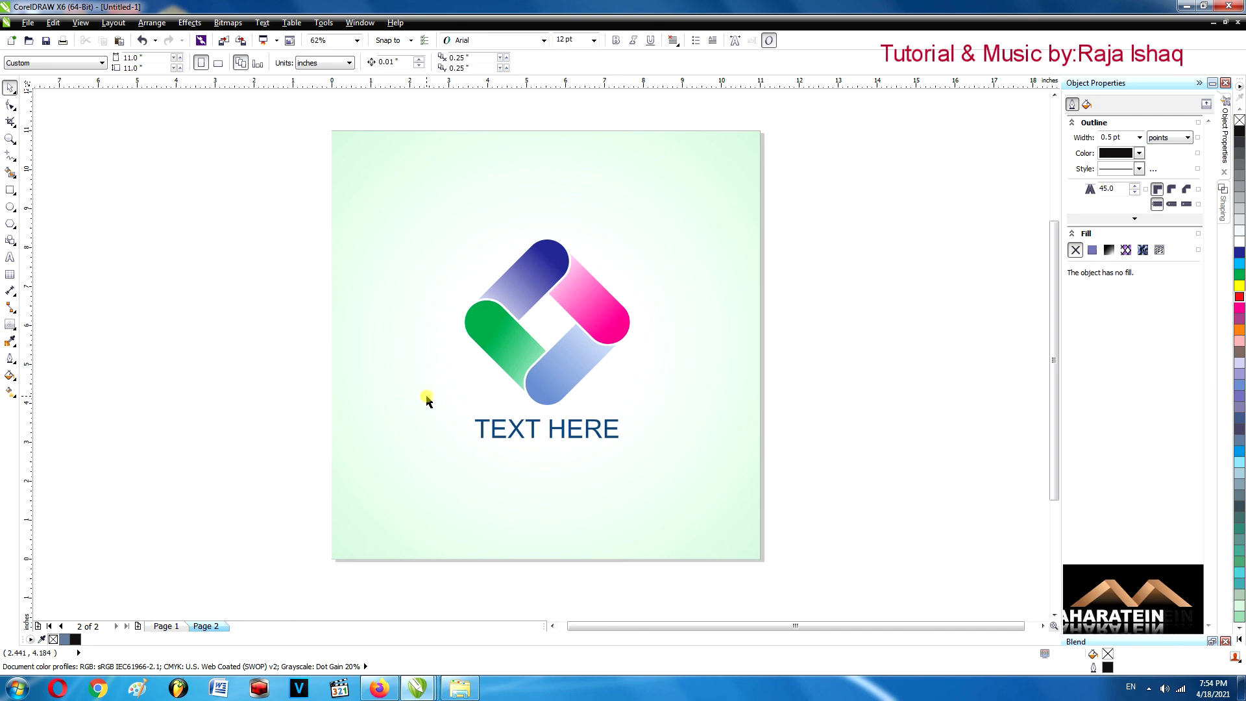
{"action": "left_click", "coordinate": [8, 260]}
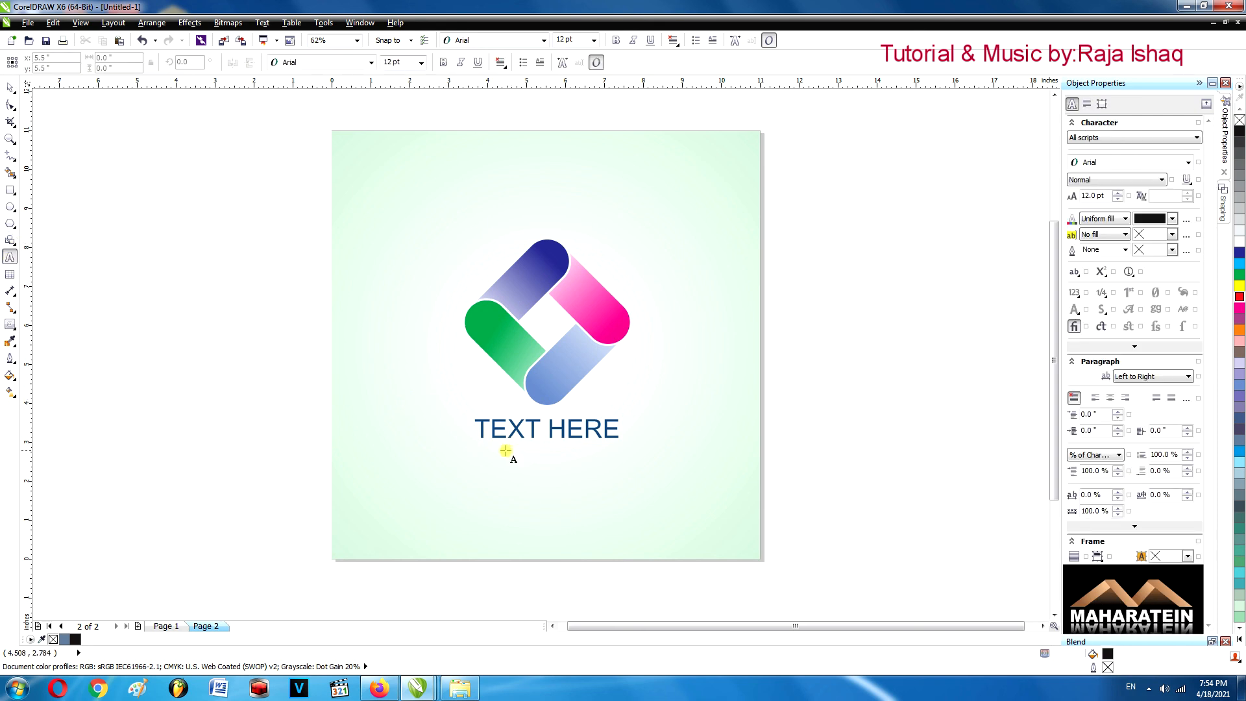
{"action": "left_click", "coordinate": [808, 425]}
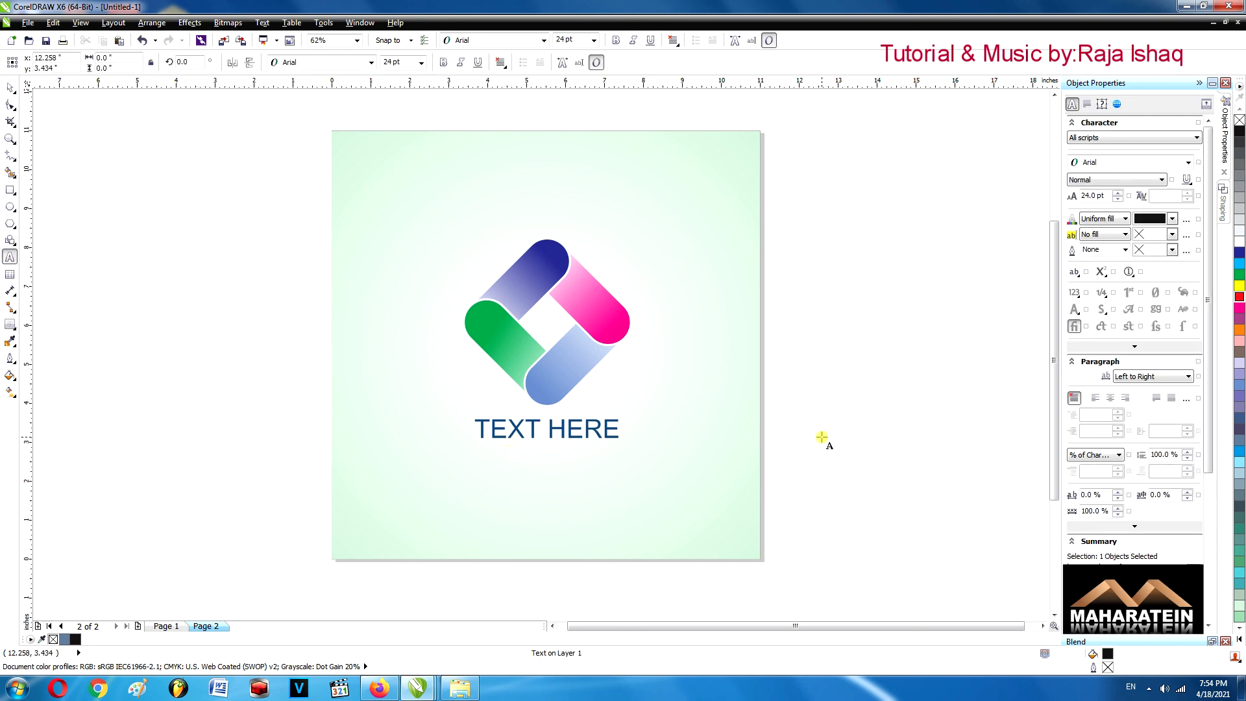
{"action": "left_click", "coordinate": [6, 85]}
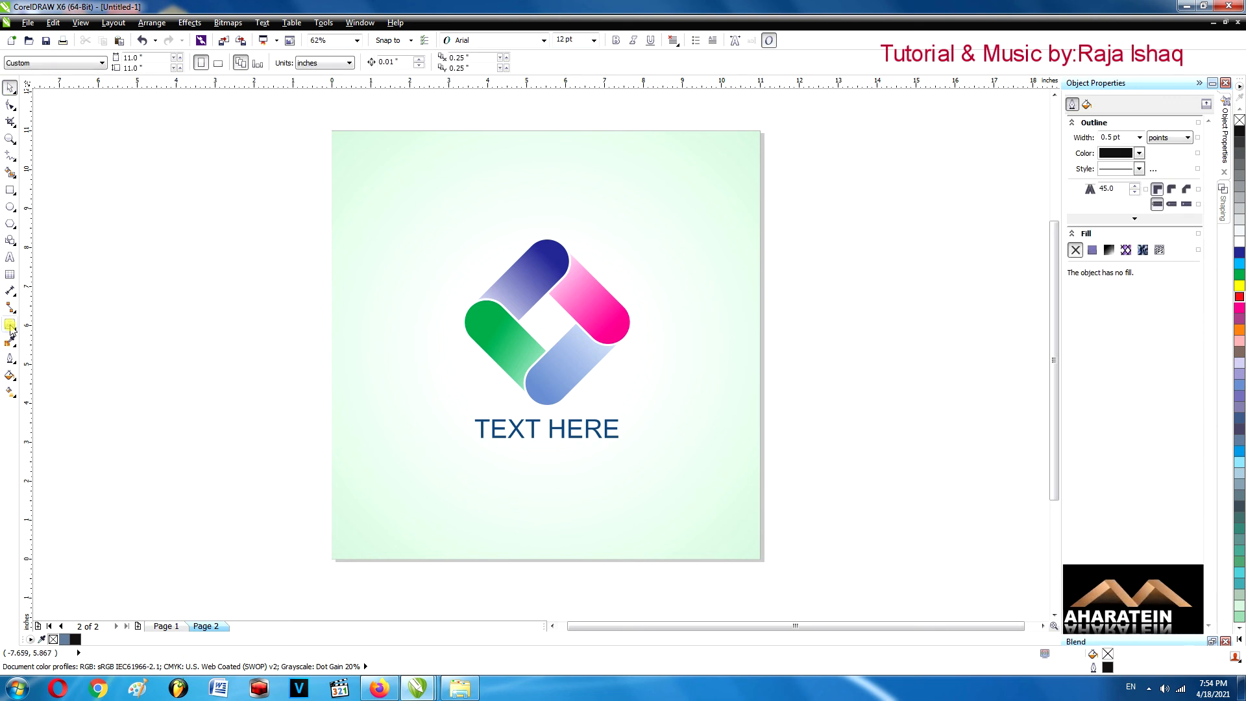
Add the artistic text line "Tutorial by:Maharatein" in 24 pt Arial just below the TEXT HERE caption
{"action": "left_click", "coordinate": [10, 257]}
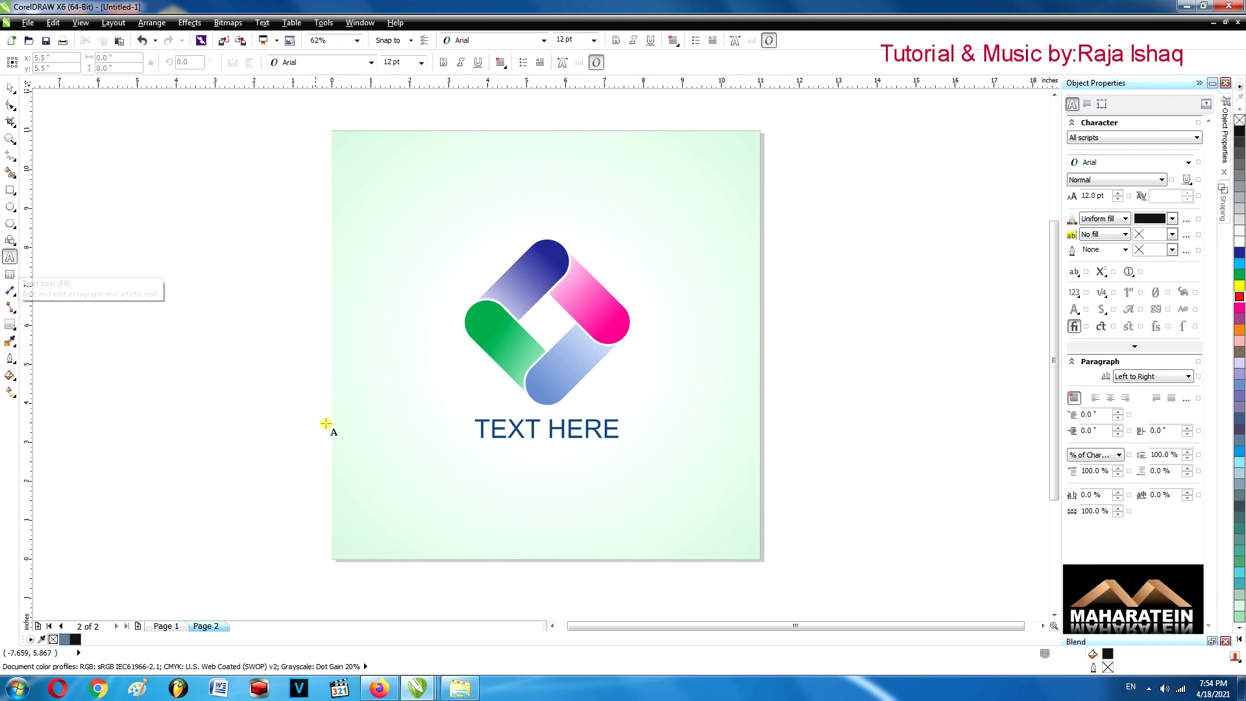
{"action": "left_click", "coordinate": [498, 455]}
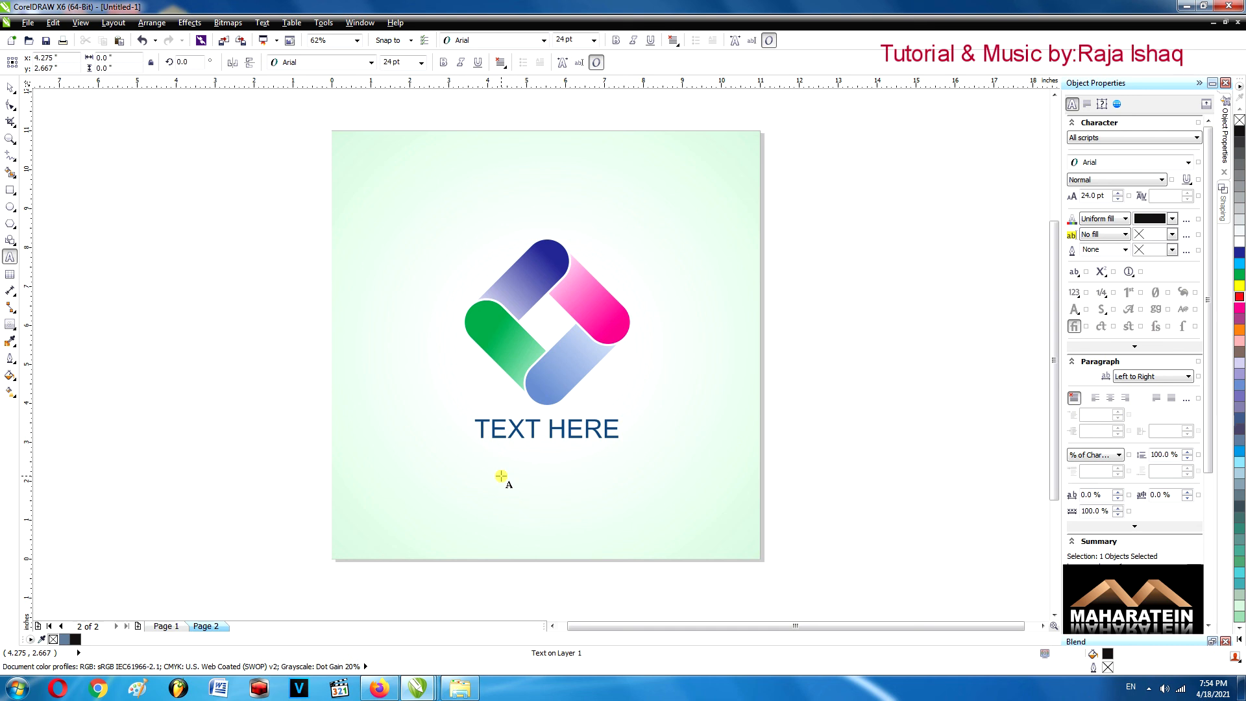
{"action": "type", "text": "Tutoria"}
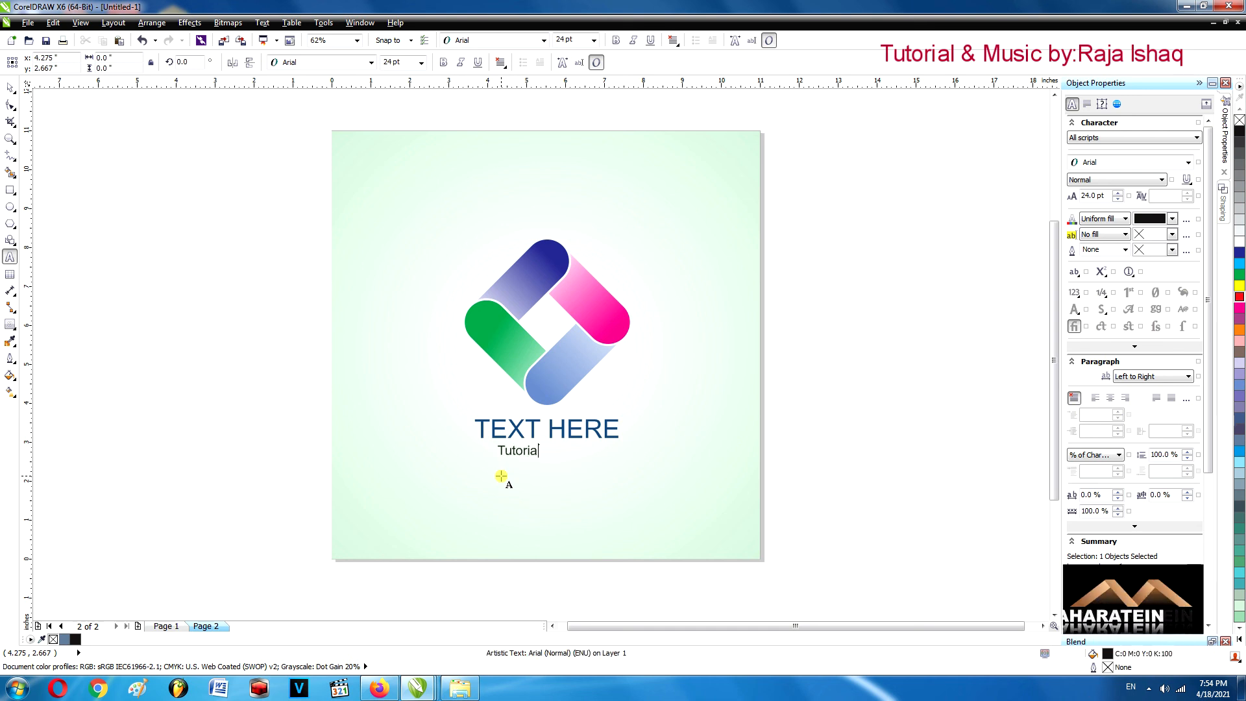
{"action": "type", "text": "l by Maharatein"}
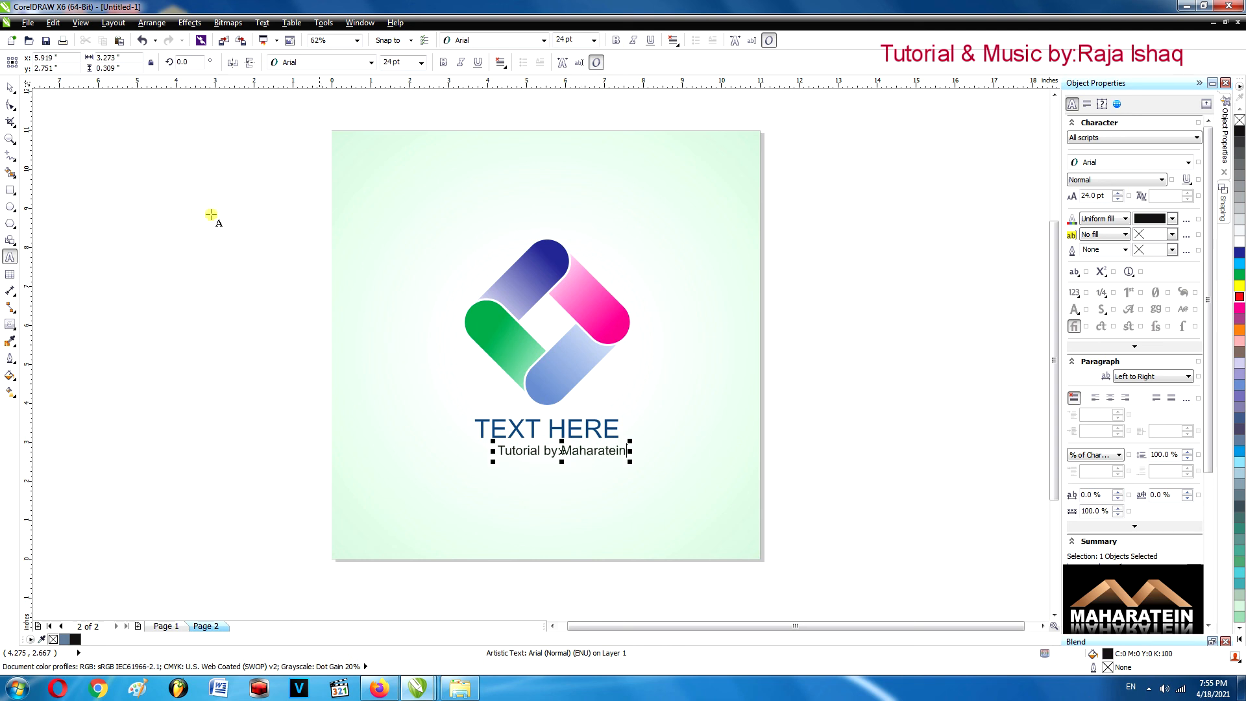
{"action": "left_click", "coordinate": [11, 88]}
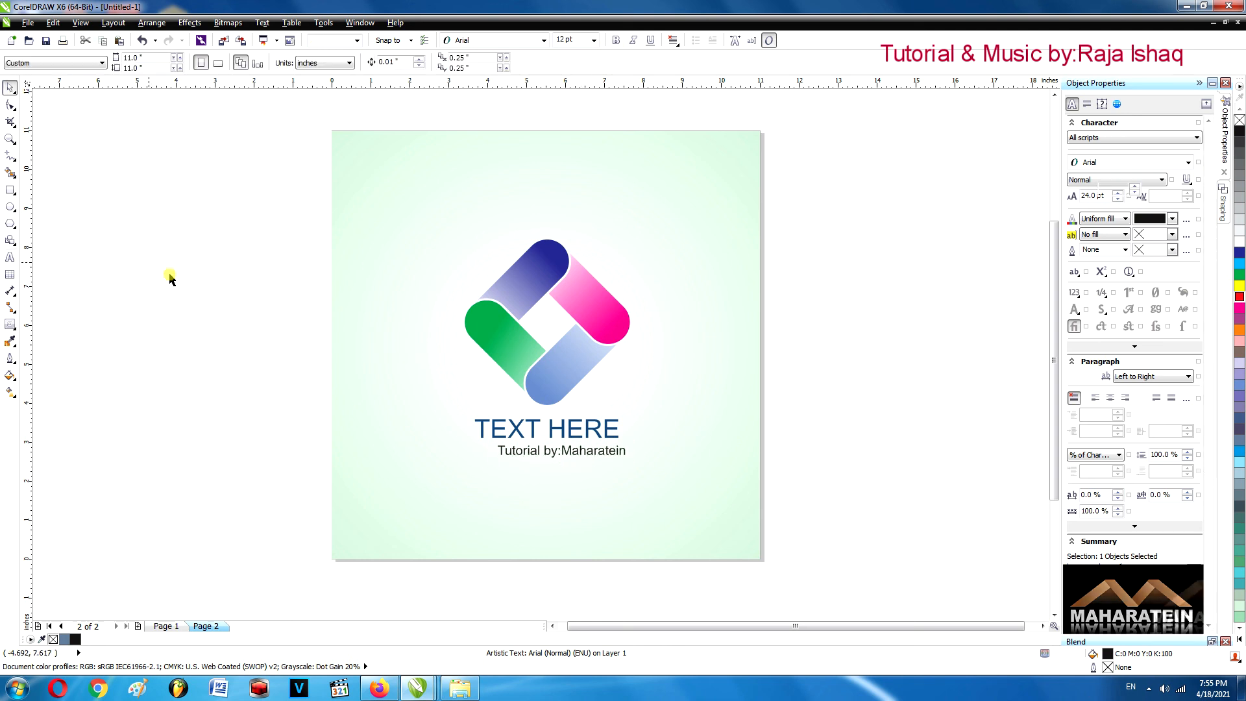
Center the "Tutorial by:Maharatein" line horizontally under the TEXT HERE caption
{"action": "left_click", "coordinate": [517, 431], "text": "shift"}
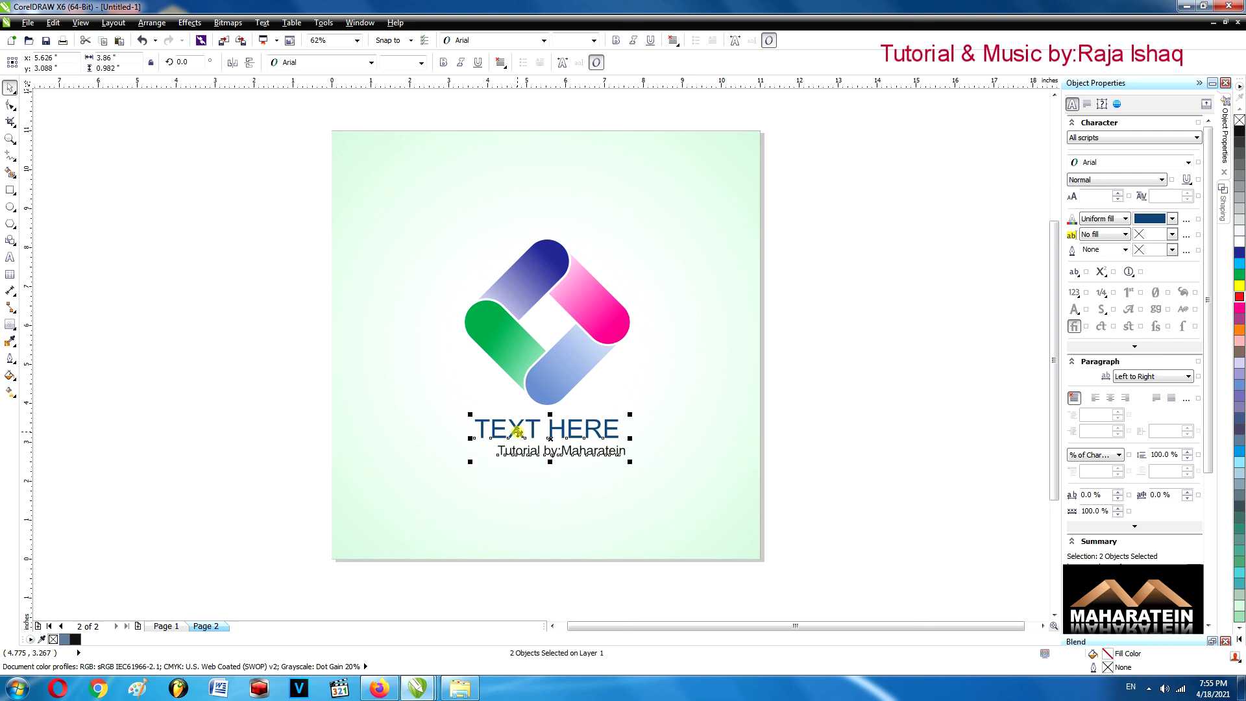
{"action": "left_click", "coordinate": [867, 430]}
{"action": "left_click", "coordinate": [558, 449]}
{"action": "left_click", "coordinate": [569, 436], "text": "shift"}
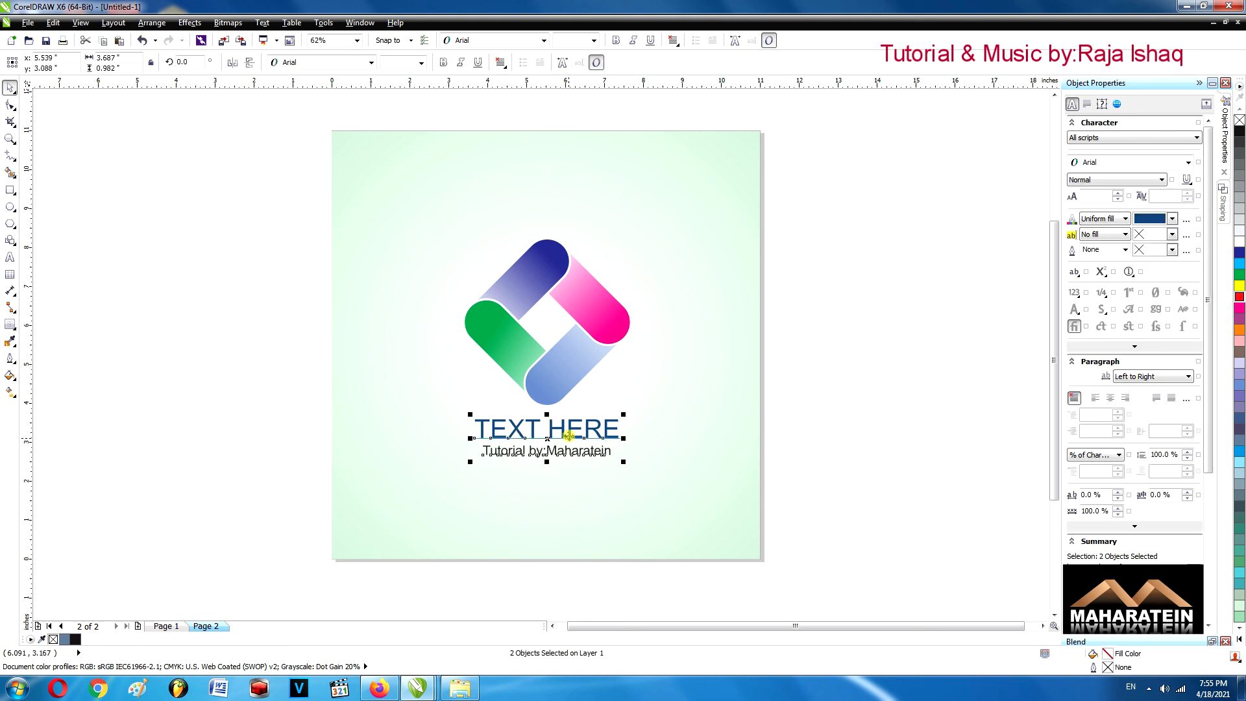
{"action": "left_click", "coordinate": [845, 446]}
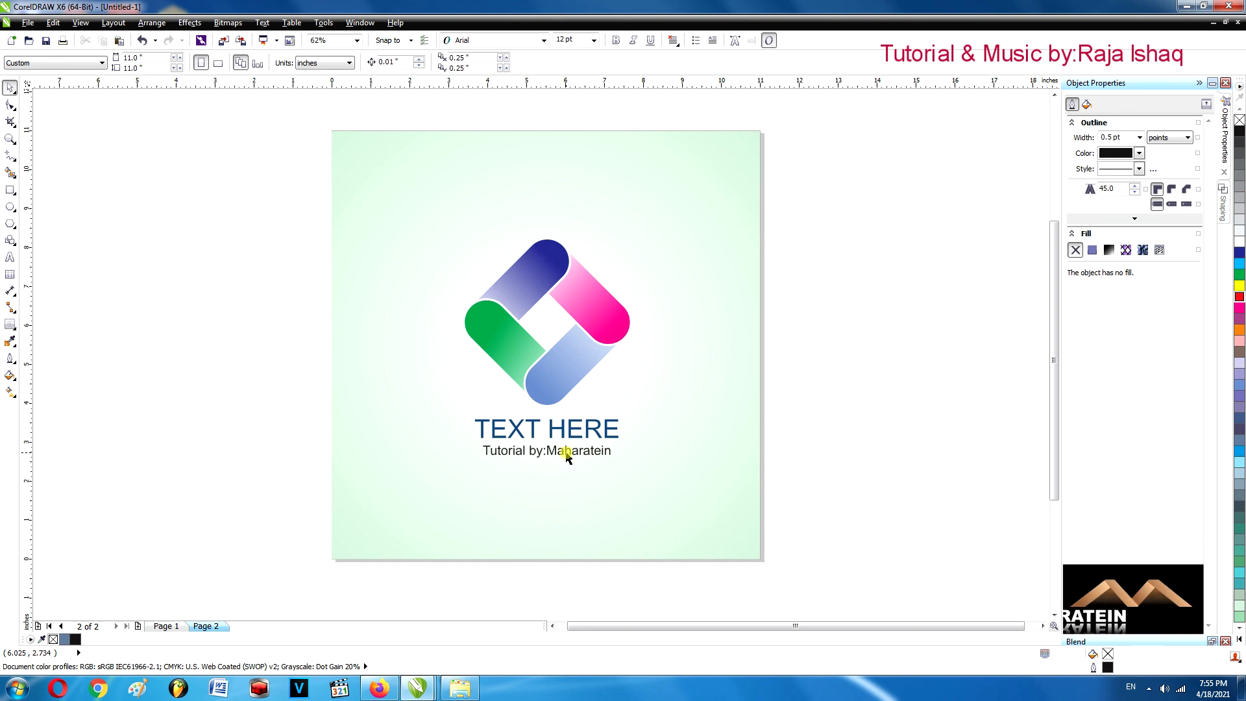
Fill the "Tutorial by:Maharatein" text line with red and deselect it
{"action": "left_click", "coordinate": [564, 454]}
{"action": "left_click", "coordinate": [1237, 298]}
{"action": "left_click", "coordinate": [830, 402]}
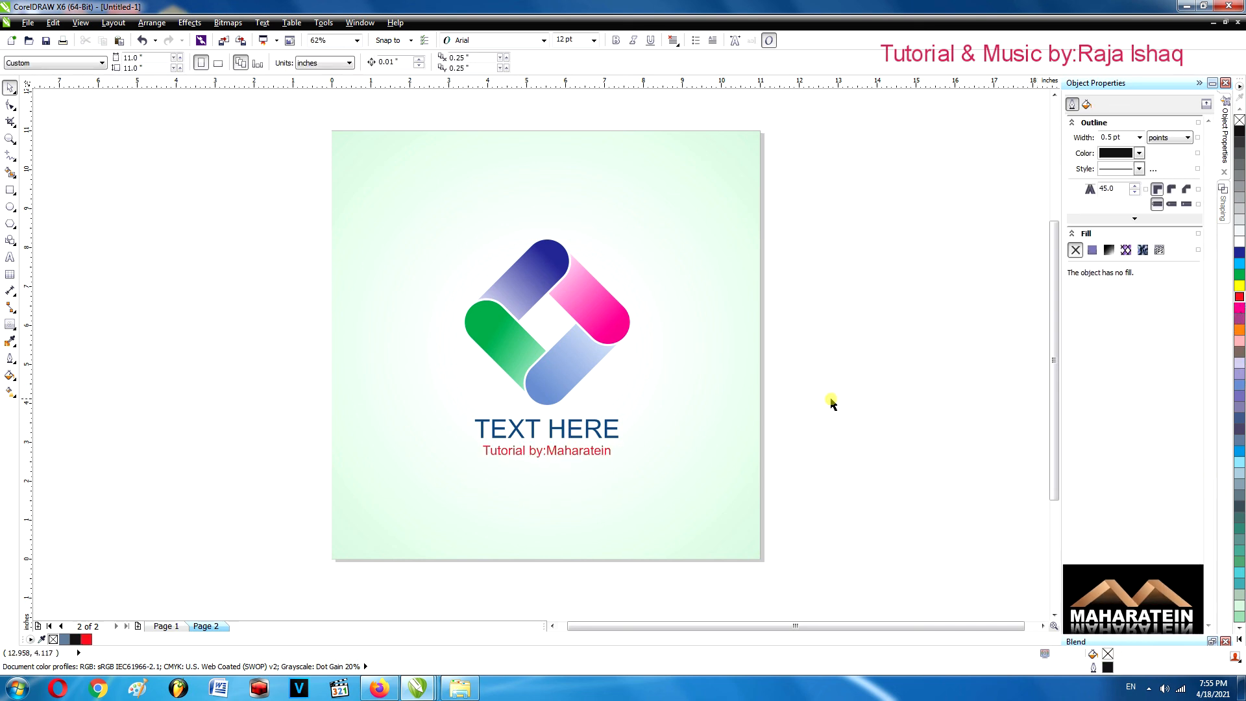